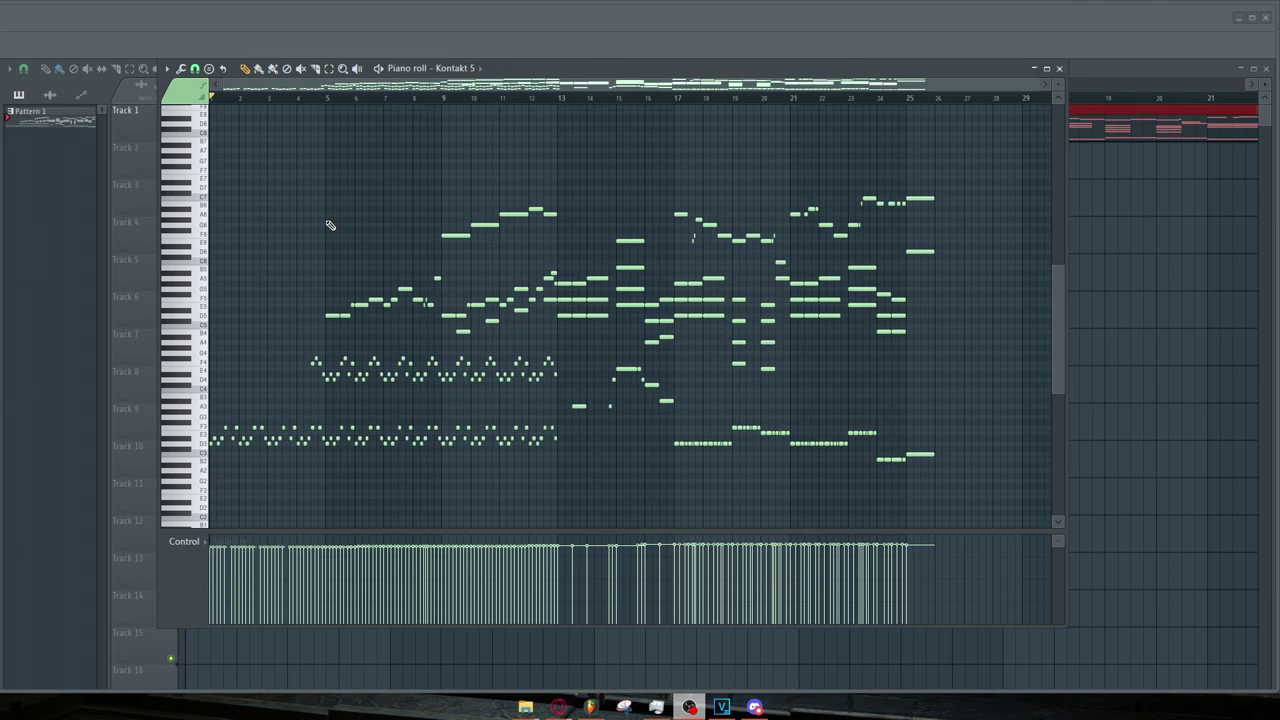
# Highlight bars 1 to 25 and the section from bar 13 to bar 25 in the piano roll, and clear the selection
pyautogui.moveTo(215, 103); pyautogui.dragTo(908, 126)
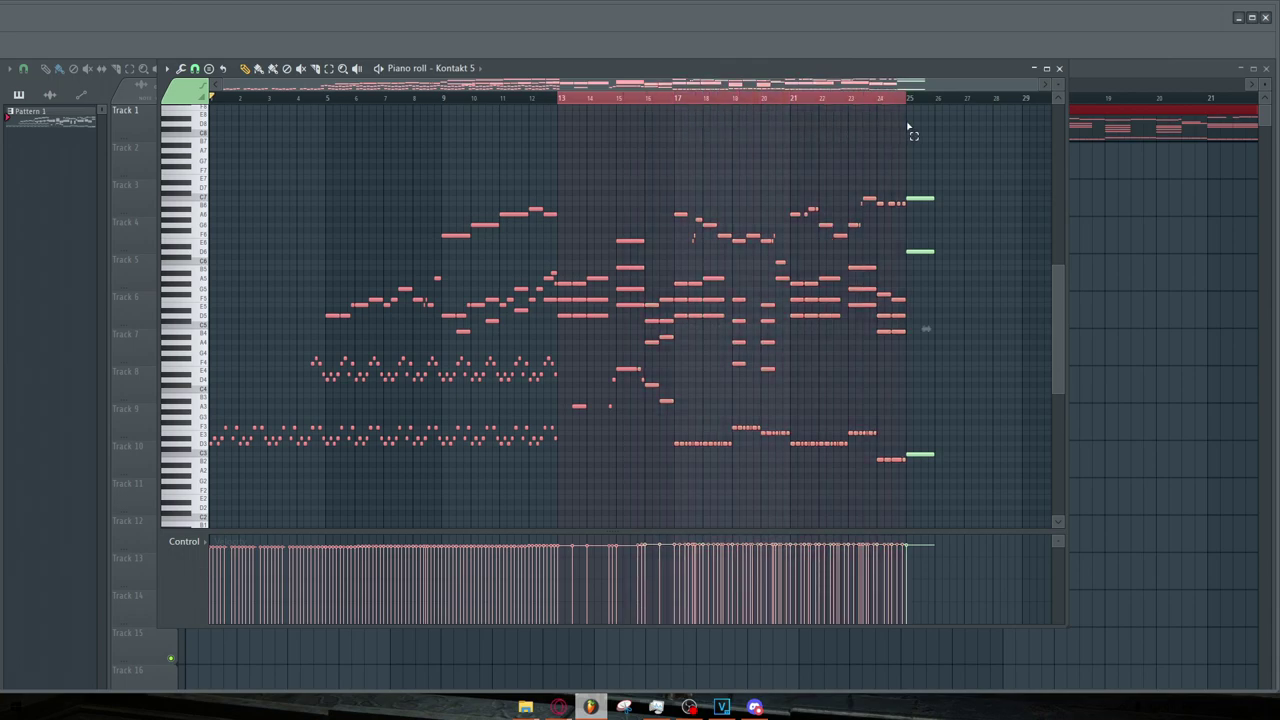
pyautogui.moveTo(908, 126); pyautogui.dragTo(561, 122)
pyautogui.click(571, 134)
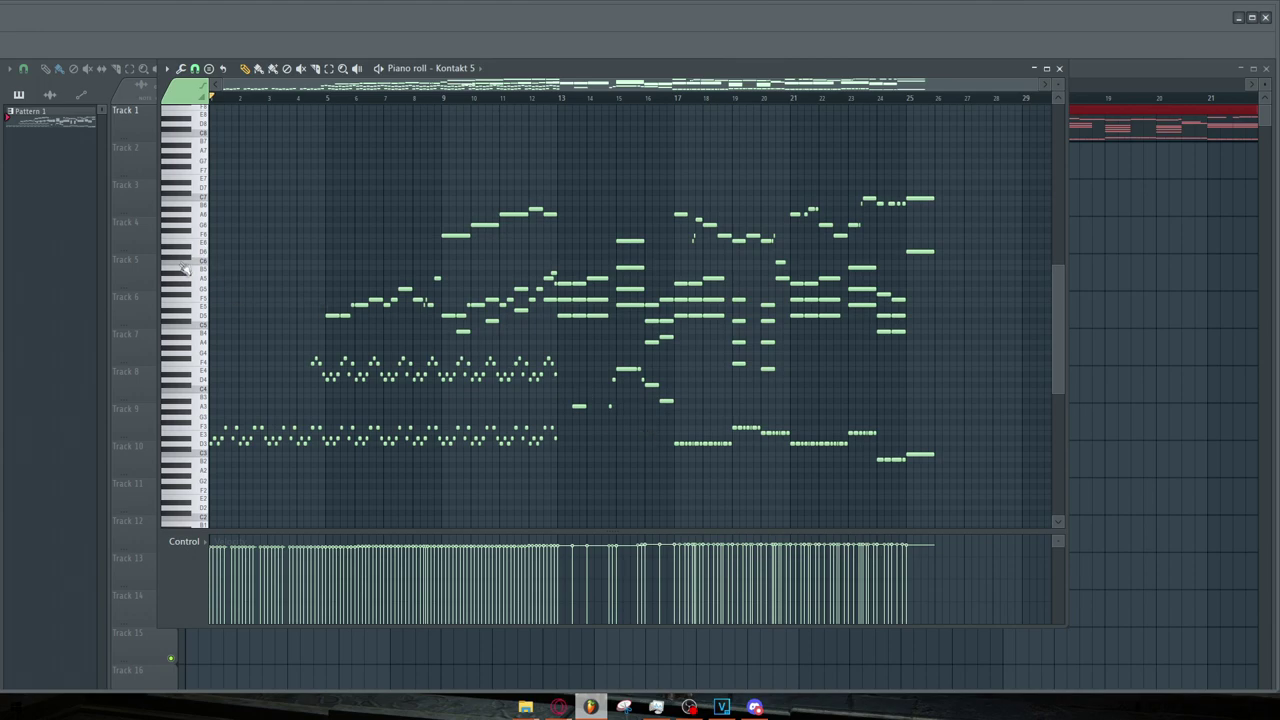
# Play the pattern, and select in turn the low arpeggio notes and the melody notes before bar 13, clearing each selection
pyautogui.press('space')
pyautogui.moveTo(212, 352); pyautogui.dragTo(568, 491)
pyautogui.click(570, 492)
pyautogui.click(291, 187)
pyautogui.moveTo(313, 203); pyautogui.dragTo(566, 334)
# Examine the short melody notes in bar 8 and play the pattern from the start of that bar
pyautogui.scroll(3, 471, 337)
pyautogui.click(510, 340)
pyautogui.scroll(-3, 471, 334)
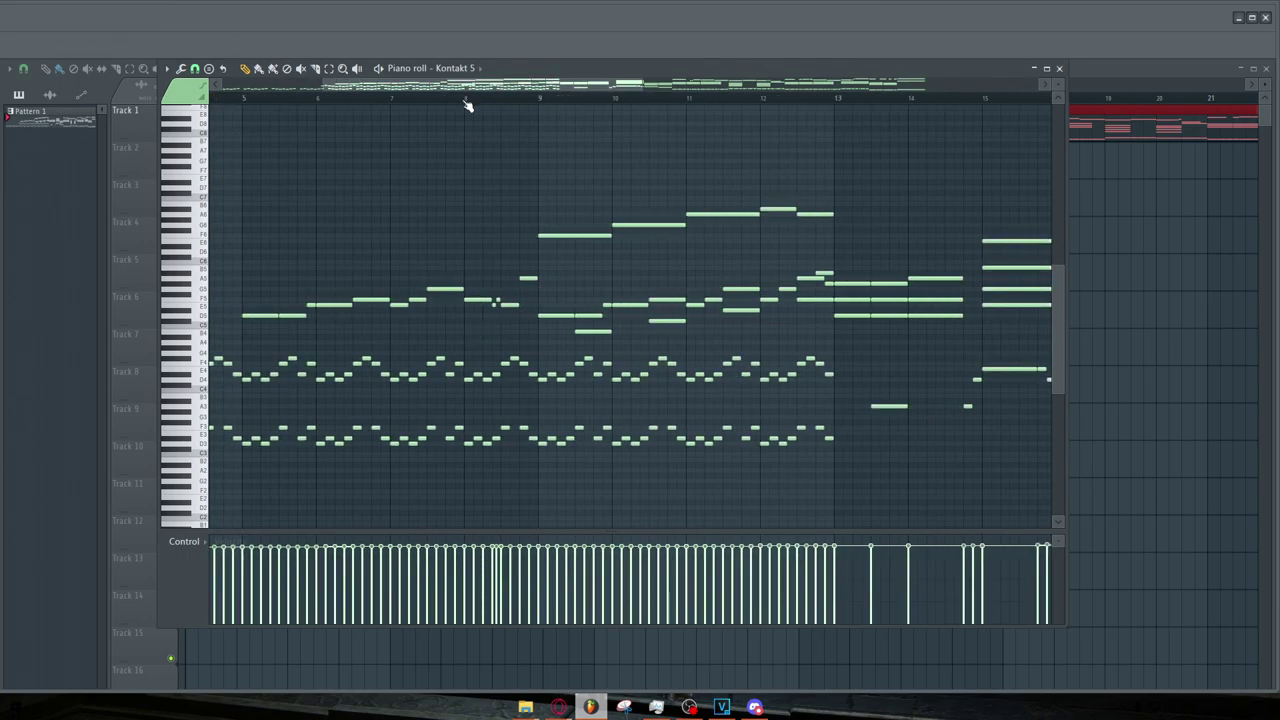
pyautogui.scroll(3, 486, 200)
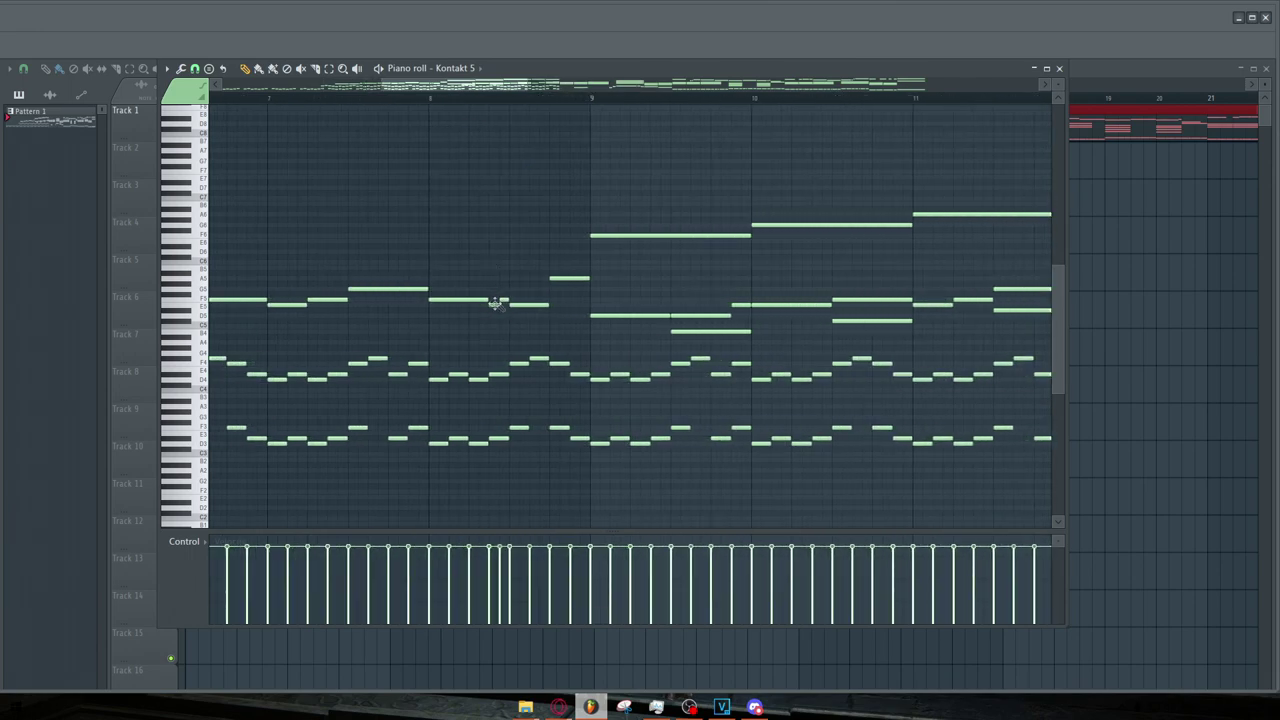
pyautogui.click(432, 99)
pyautogui.press('space')
pyautogui.press('space')
pyautogui.scroll(-4, 505, 250)
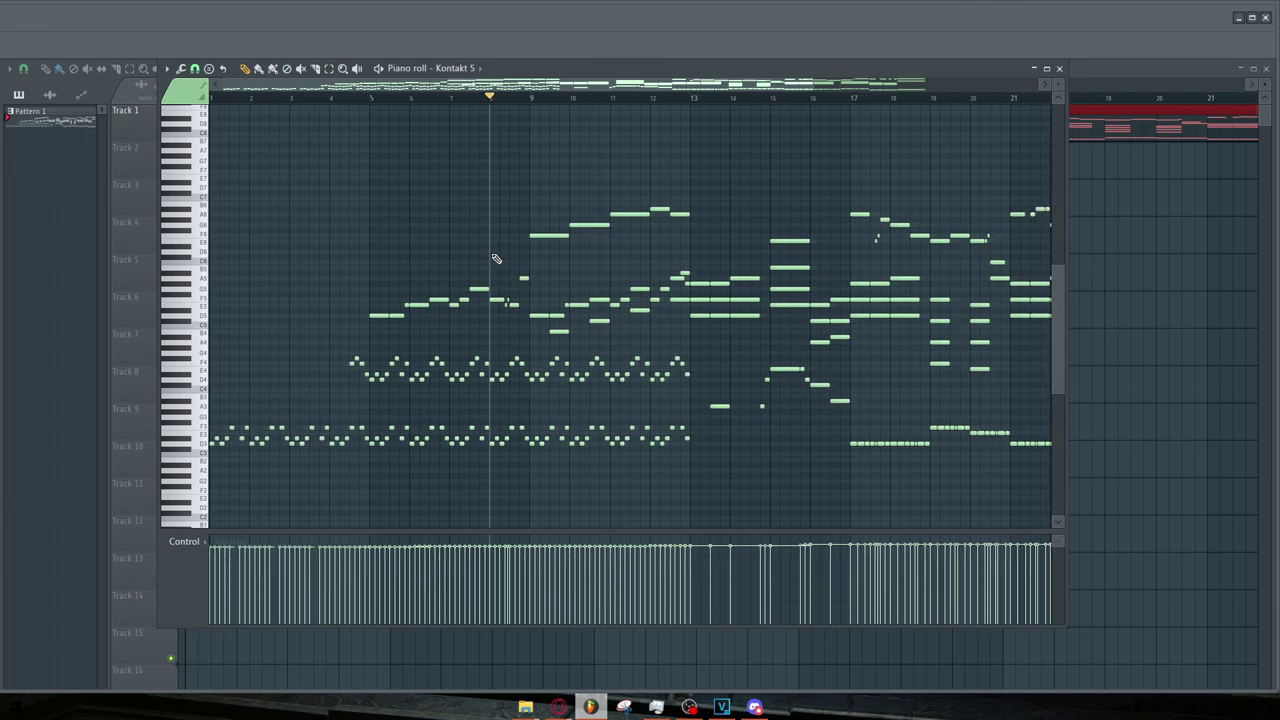
# Try raising the top notes of the two bar 13 chords from G#5 to A5 and play from bar 13
pyautogui.scroll(5, 491, 248)
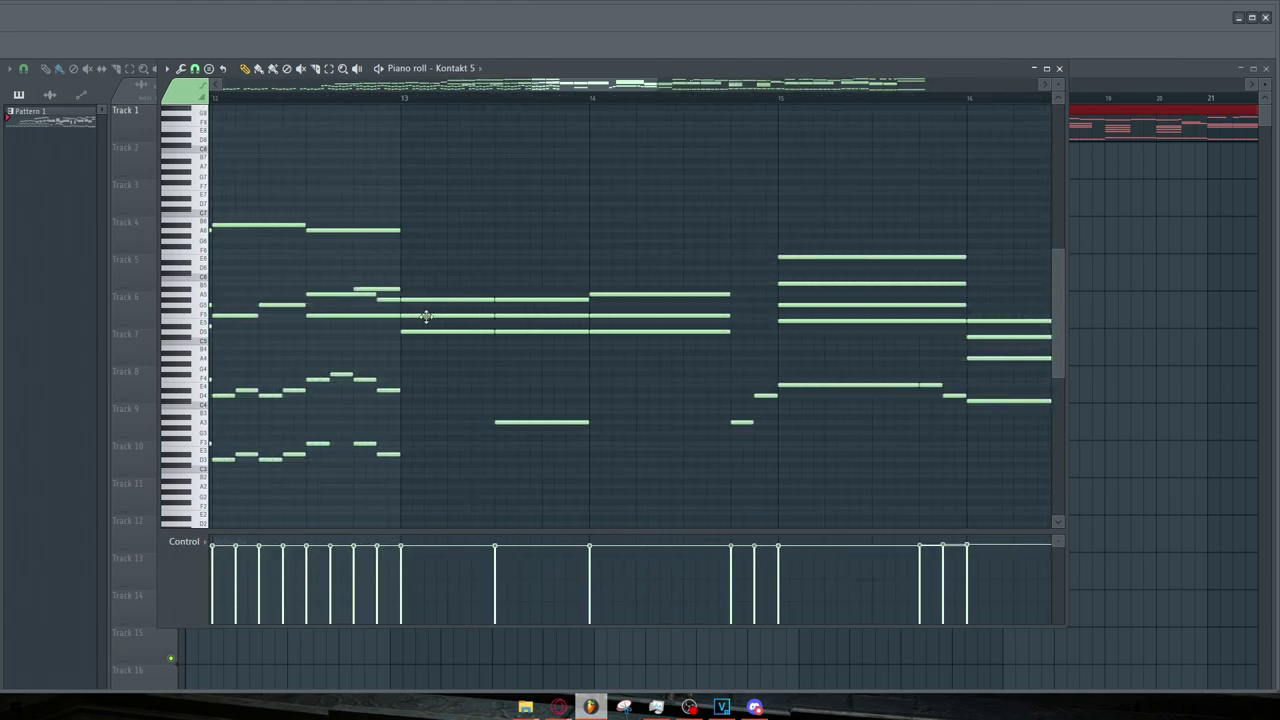
pyautogui.moveTo(434, 298); pyautogui.dragTo(525, 294)
pyautogui.click(472, 222)
pyautogui.click(404, 100)
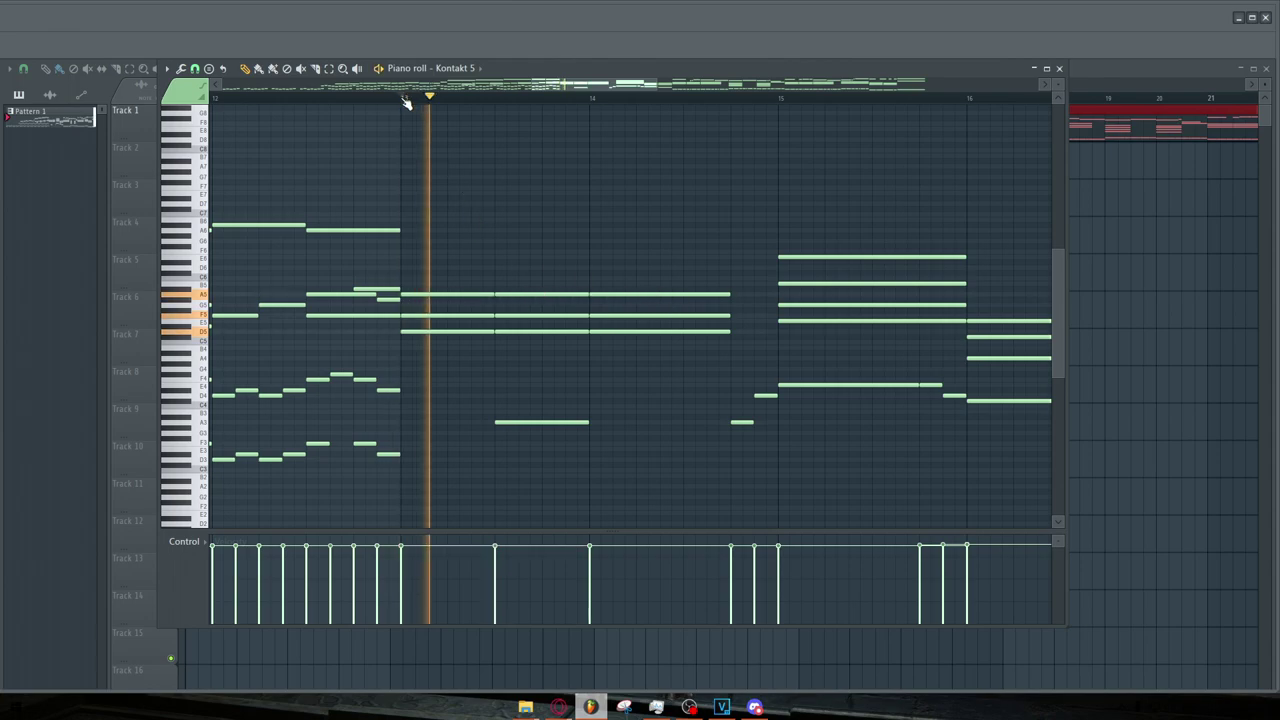
pyautogui.press('space')
# Move the top notes of the two bar 13 chords back down to G#5 and play the chords
pyautogui.moveTo(482, 296); pyautogui.dragTo(511, 303)
pyautogui.press('space')
pyautogui.click(513, 265)
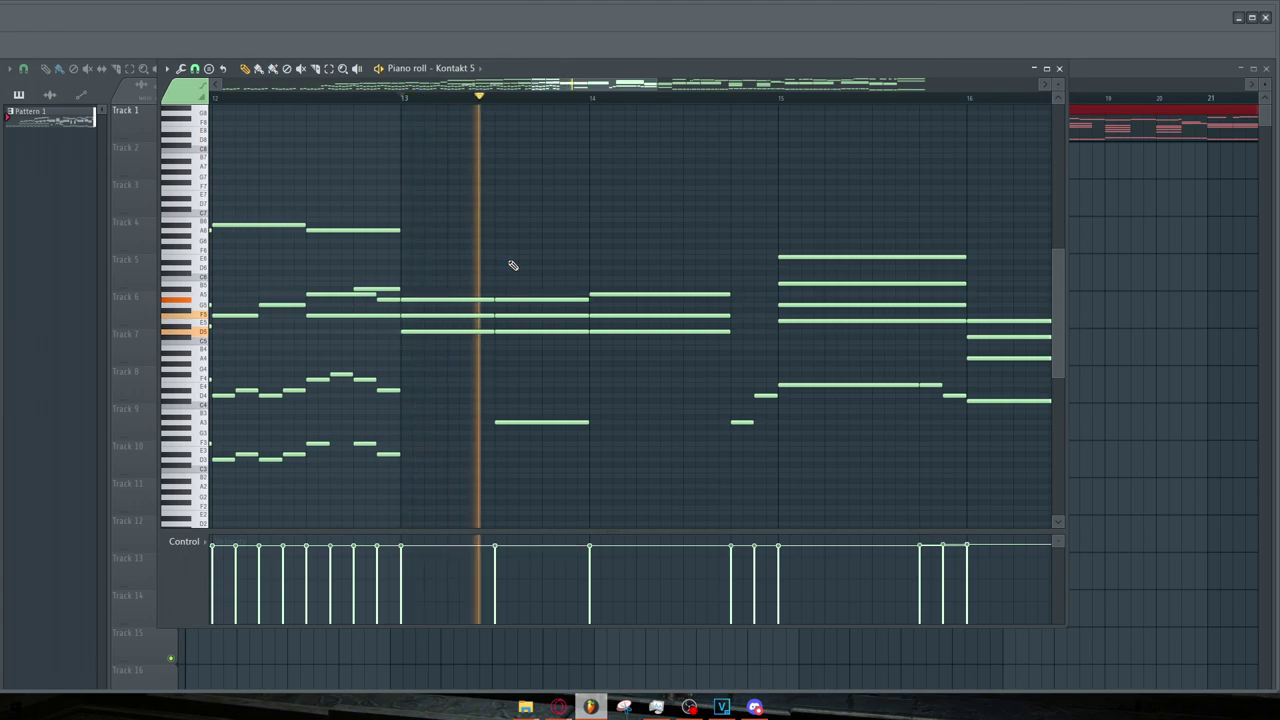
pyautogui.press('space')
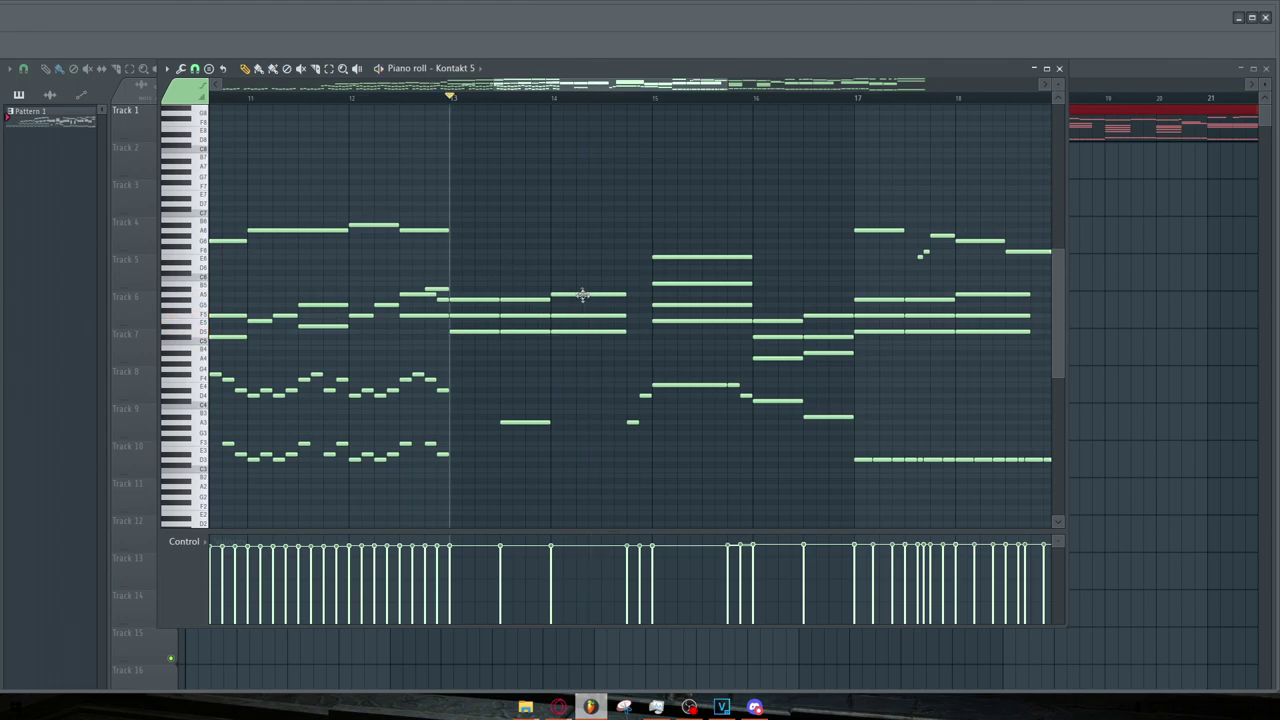
# Set the piano roll's playback position to the start of bar 13
pyautogui.scroll(-2, 483, 259)
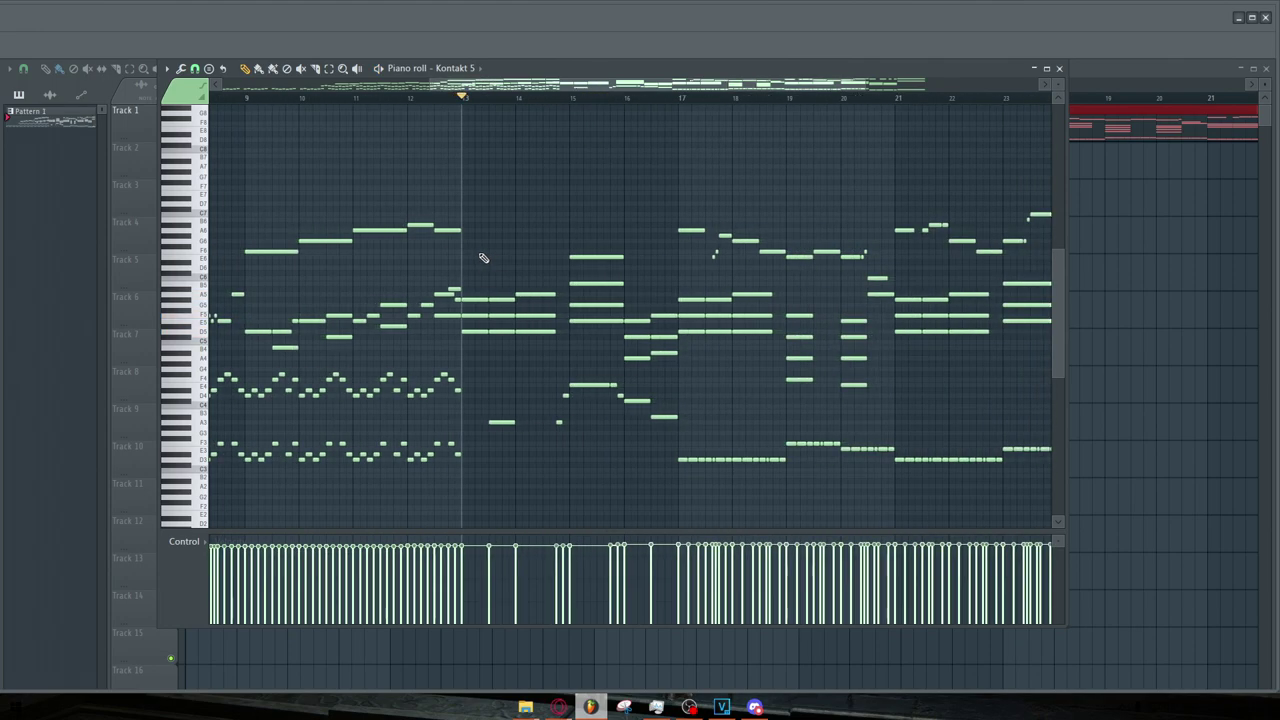
pyautogui.scroll(2, 500, 200)
pyautogui.click(420, 97)
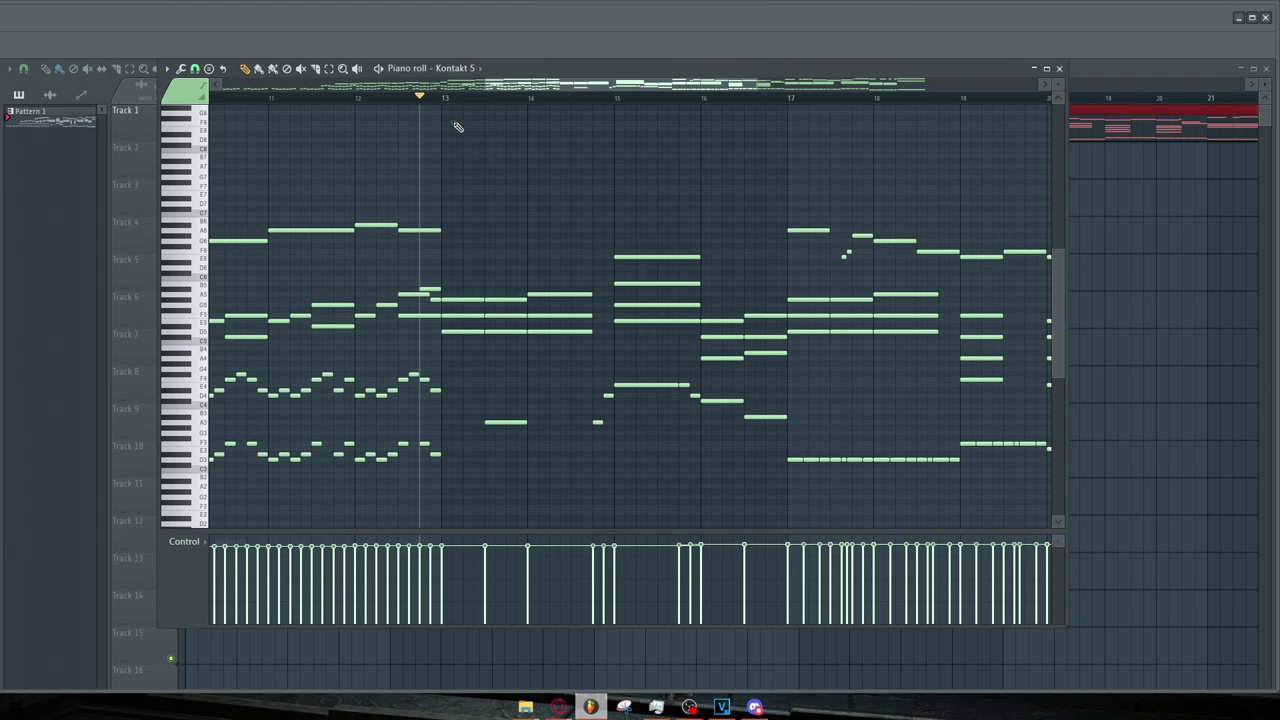
pyautogui.click(442, 97)
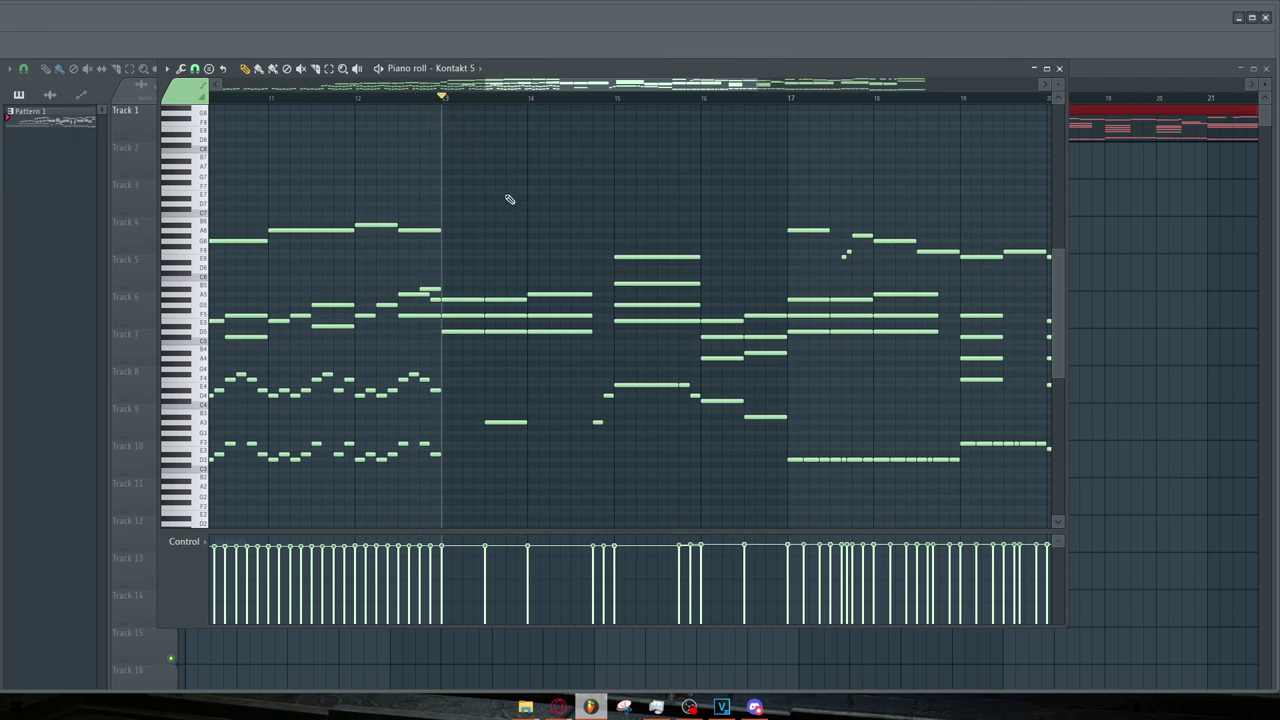
# Examine the pitches of the chords from bar 13 onward and compare them with the whole pattern
pyautogui.scroll(-5, 502, 220)
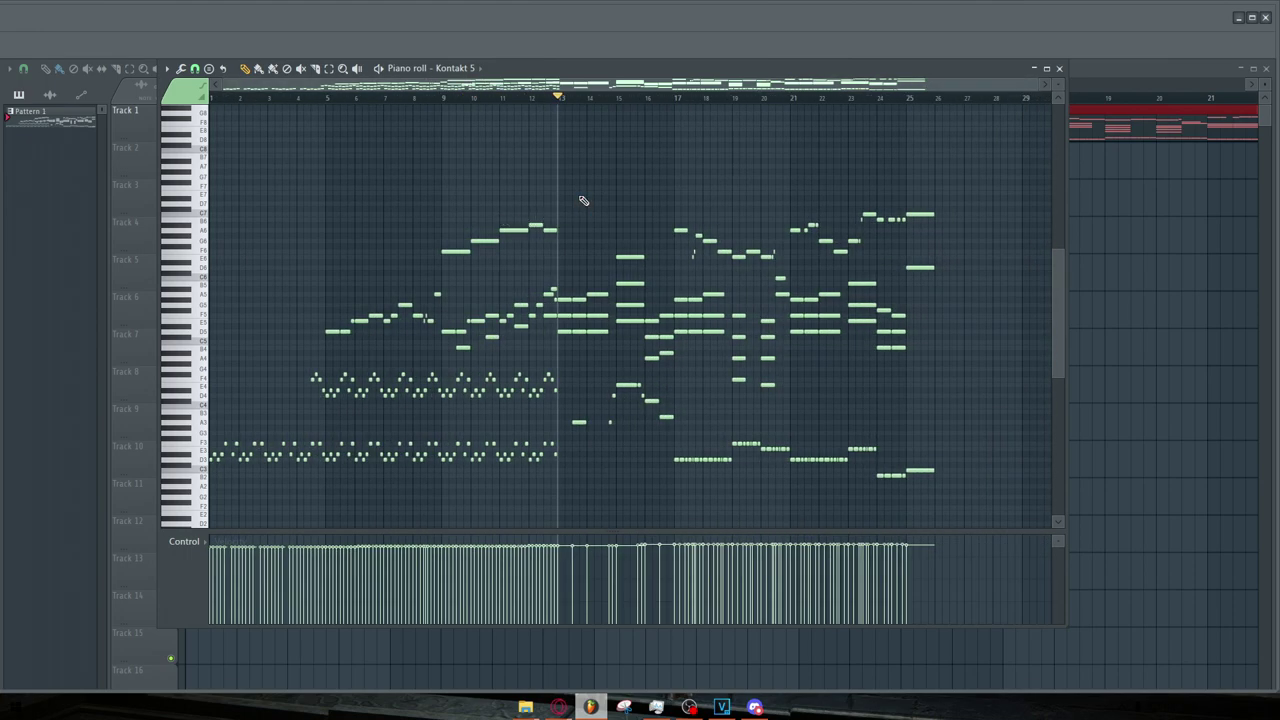
pyautogui.scroll(-1, 584, 201)
pyautogui.scroll(4, 590, 350)
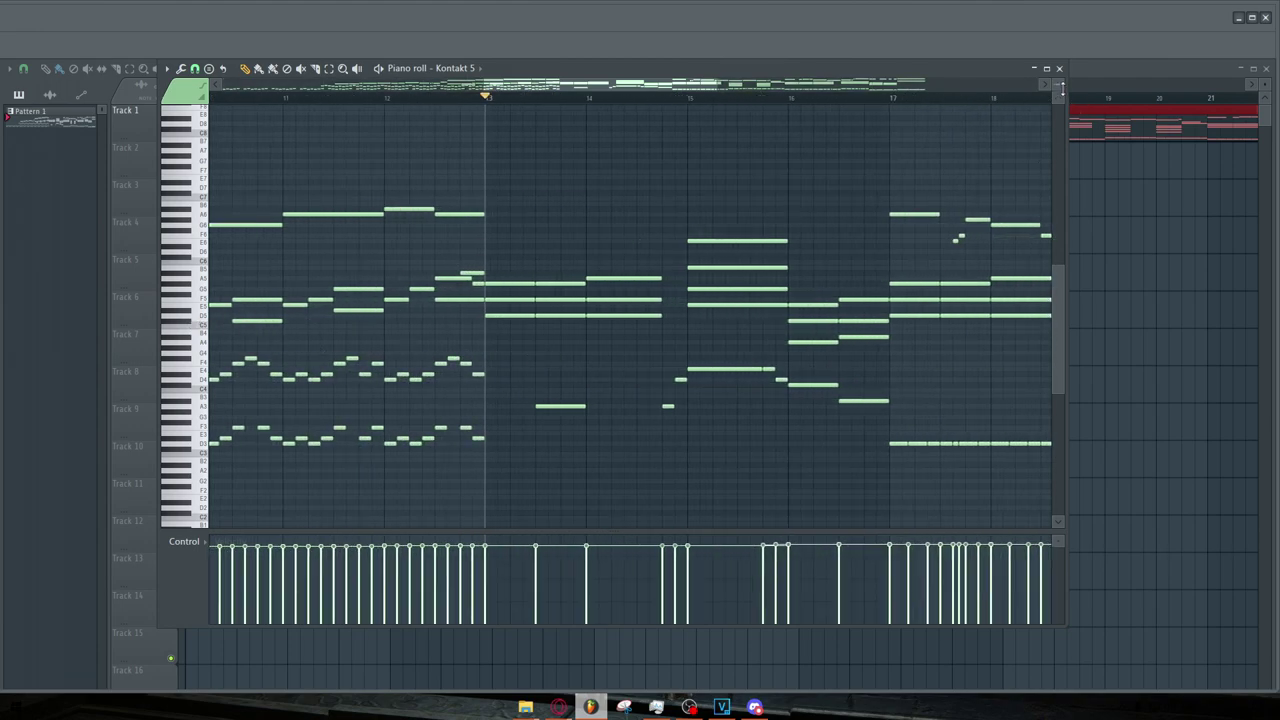
pyautogui.scroll(2, 1058, 84)
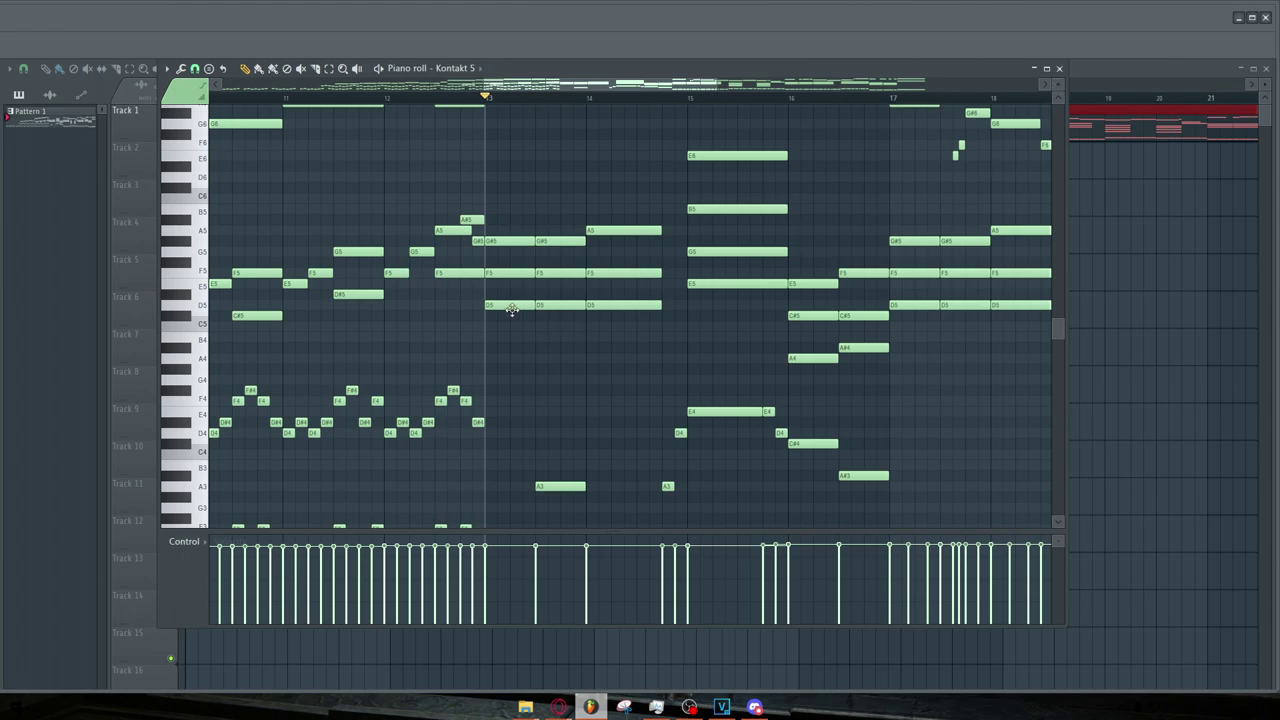
pyautogui.scroll(-4, 525, 315)
pyautogui.scroll(-2, 541, 345)
pyautogui.scroll(2, 556, 342)
pyautogui.scroll(1, 556, 342)
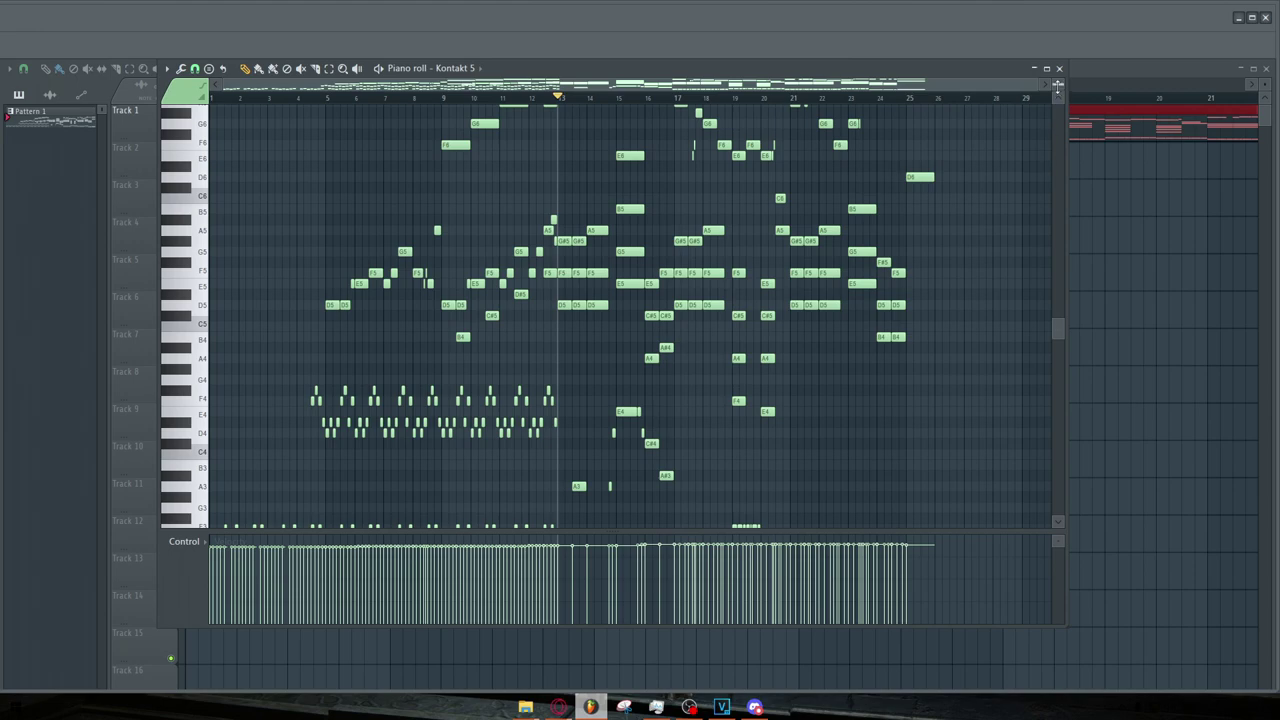
pyautogui.scroll(-5, 1058, 86)
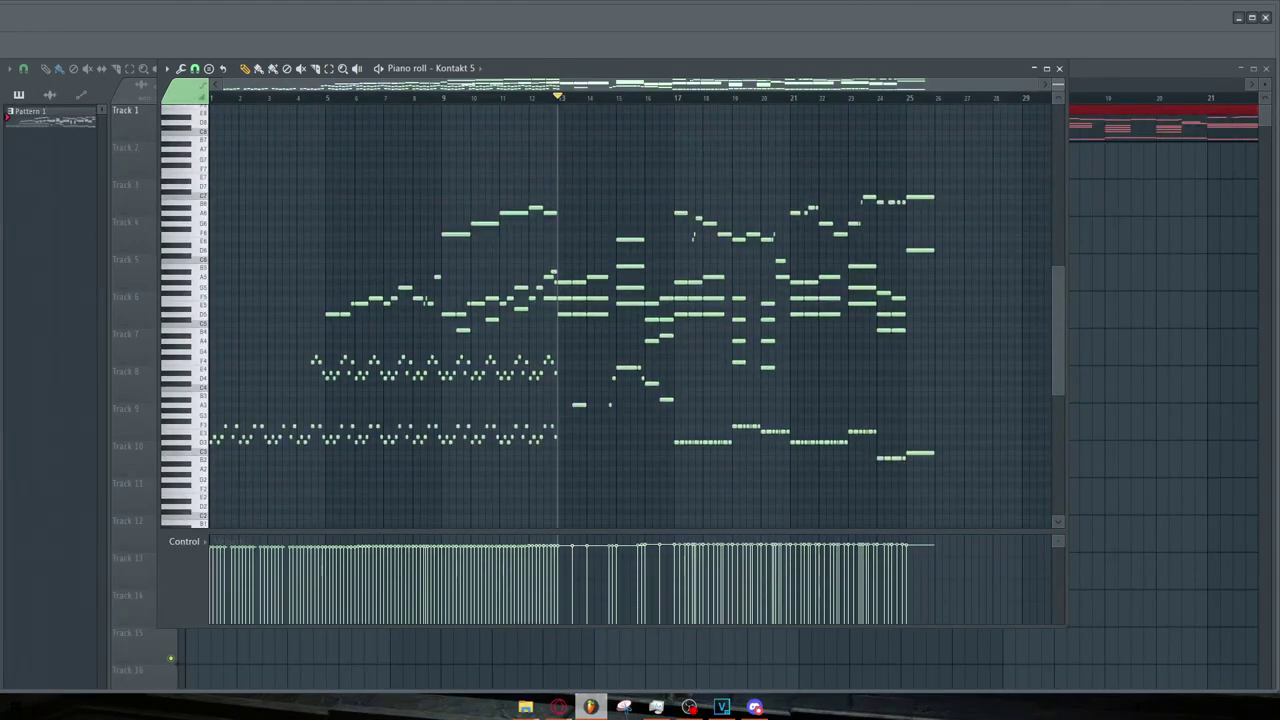
pyautogui.scroll(1, 1003, 166)
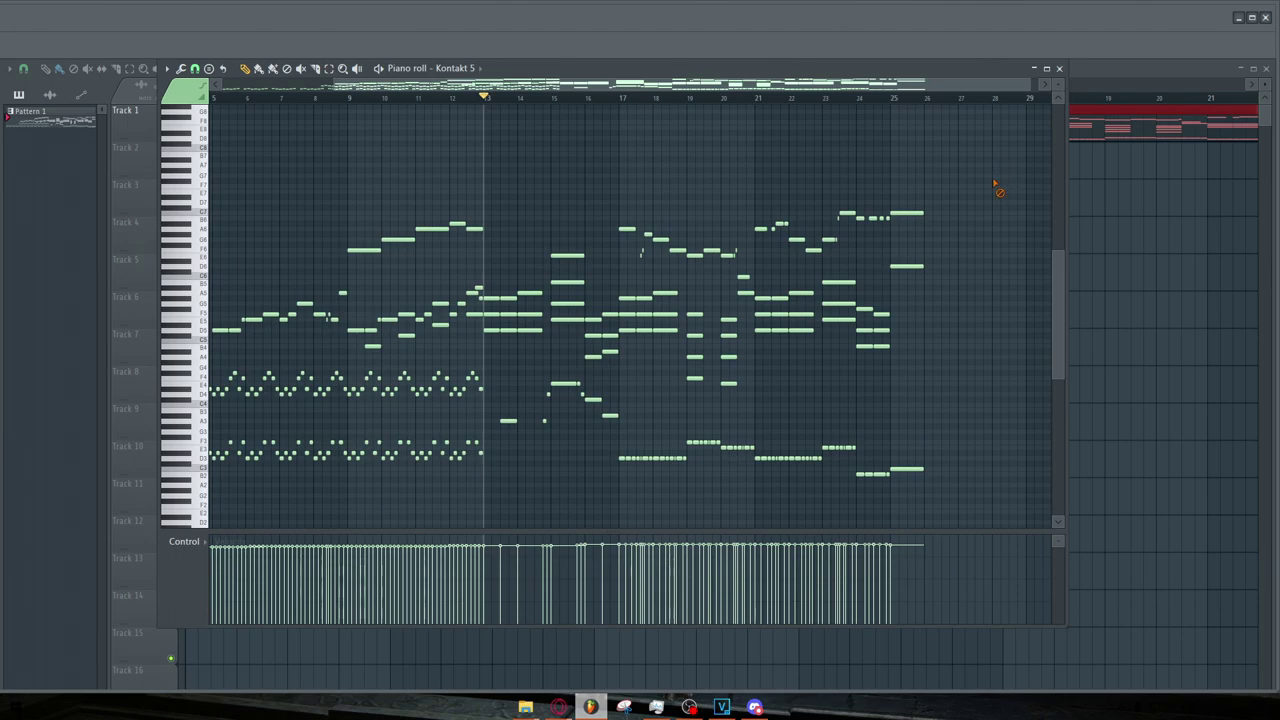
pyautogui.scroll(2, 577, 211)
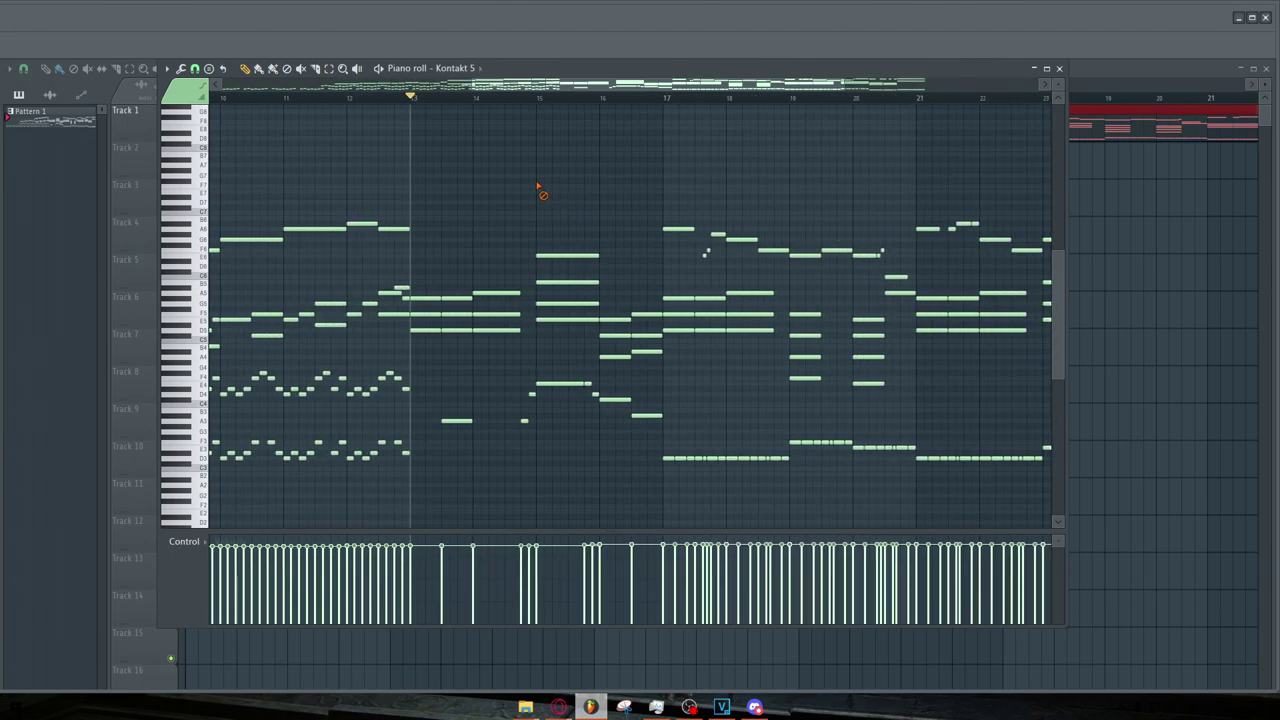
# Play the chord section from bar 13, and again from just before bar 15
pyautogui.press('space')
pyautogui.scroll(1, 532, 170)
pyautogui.press('space')
pyautogui.scroll(1, 520, 106)
pyautogui.click(507, 99)
pyautogui.press('space')
pyautogui.scroll(-2, 589, 171)
pyautogui.press('space')
pyautogui.scroll(-2, 590, 171)
pyautogui.press('space')
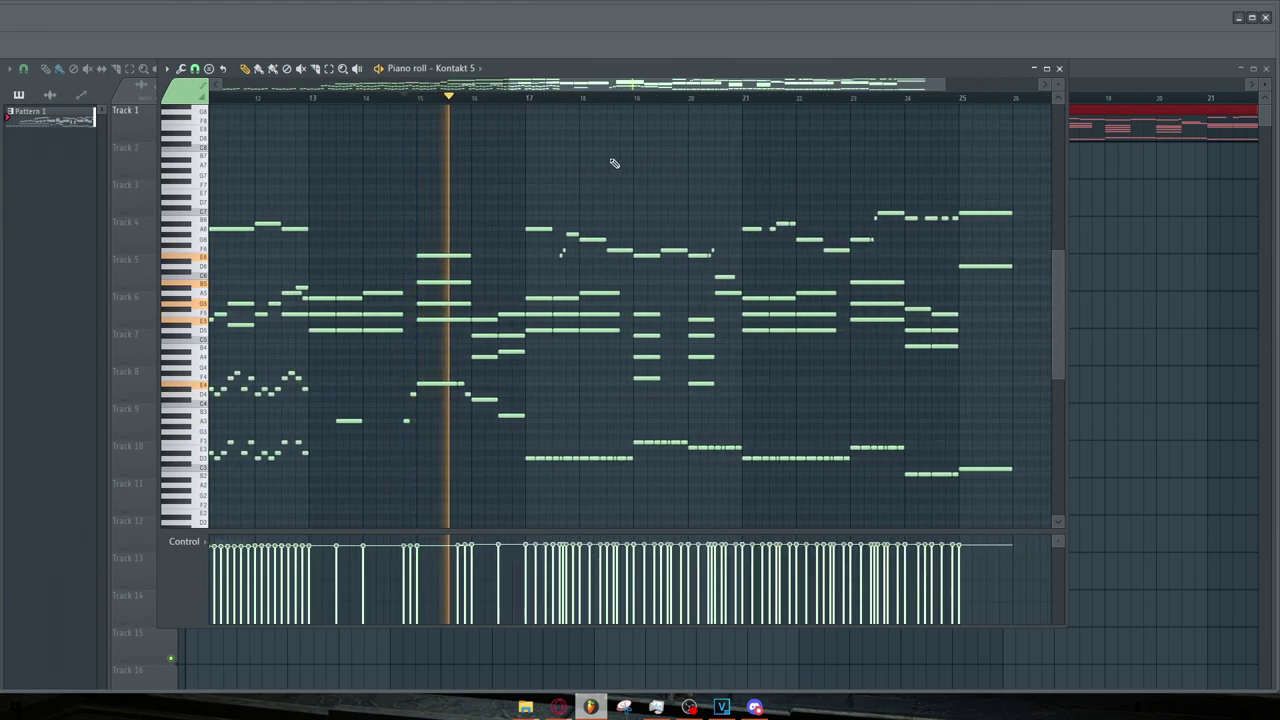
# Stop playback in bar 17 and select the repeated bass notes from bar 17 to bar 21, clearing the selection again
pyautogui.scroll(3, 697, 171)
pyautogui.scroll(1, 790, 178)
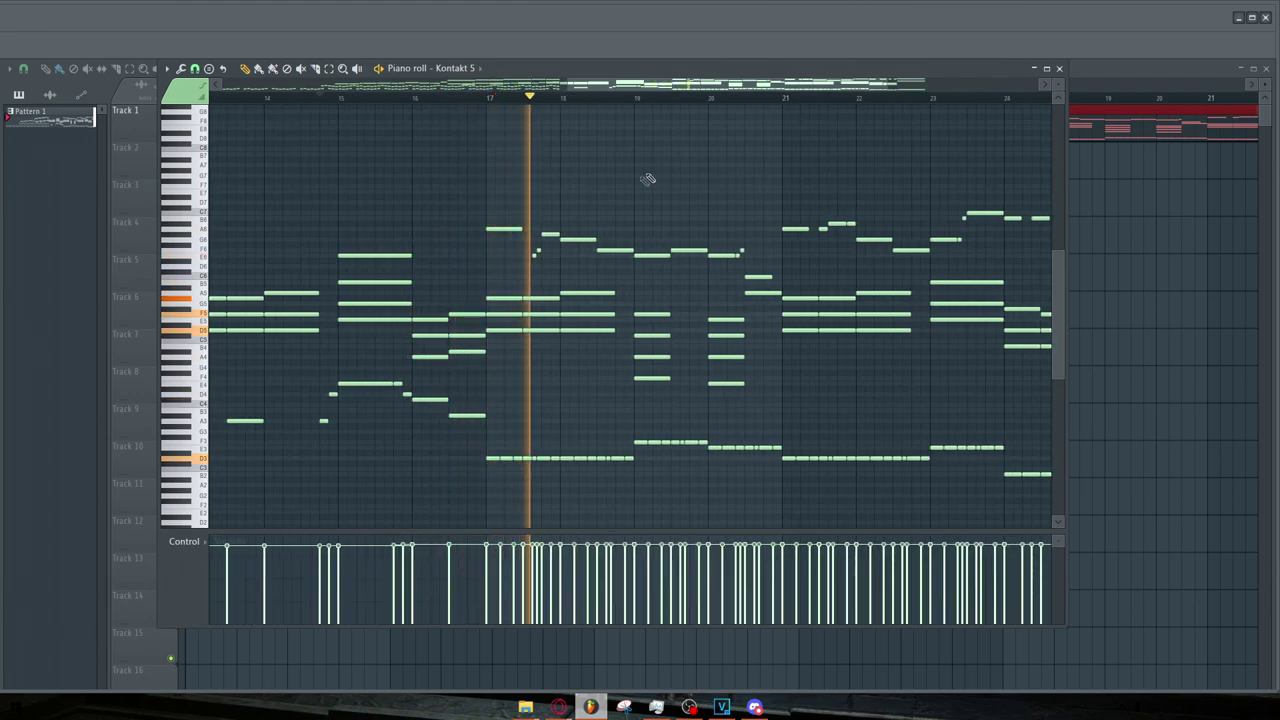
pyautogui.press('space')
pyautogui.moveTo(486, 420); pyautogui.dragTo(782, 516)
pyautogui.scroll(-4, 789, 430)
pyautogui.click(789, 430)
pyautogui.scroll(3, 871, 429)
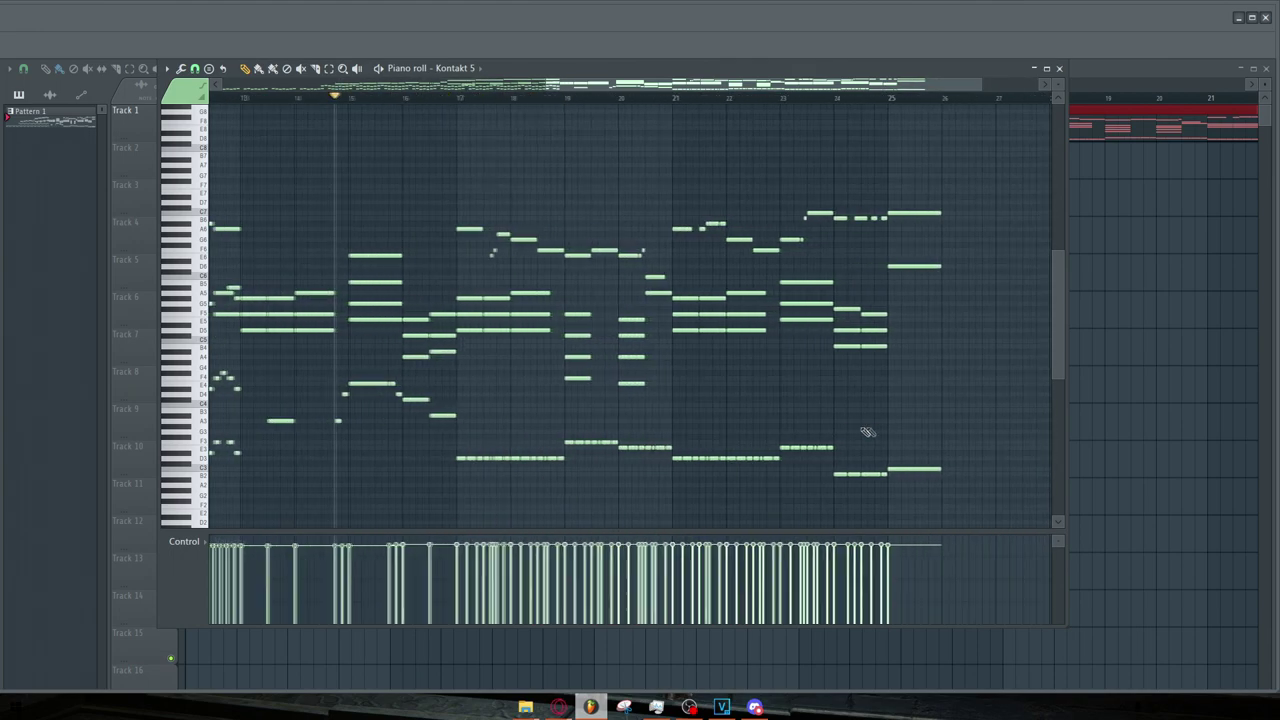
# Play the passage from just before bar 15 through to the final chord at bar 25 and stop playback
pyautogui.press('space')
pyautogui.scroll(-1, 620, 145)
pyautogui.scroll(2, 820, 220)
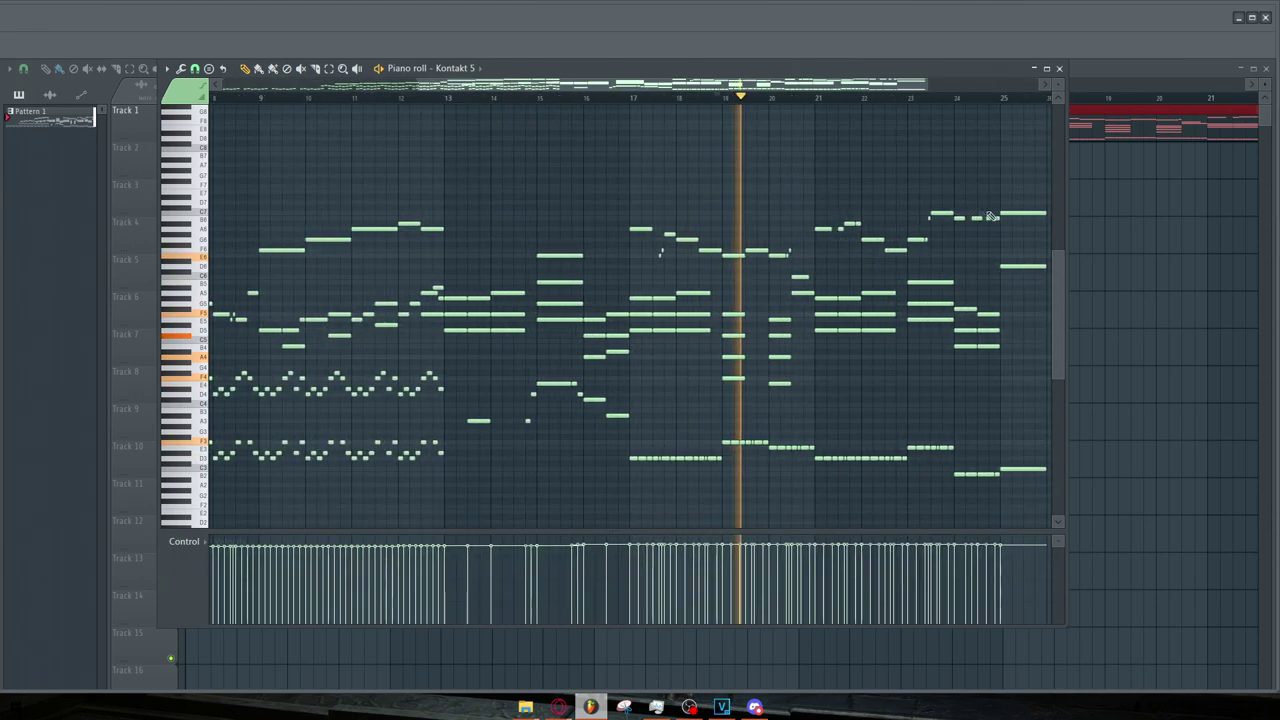
pyautogui.scroll(1, 820, 220)
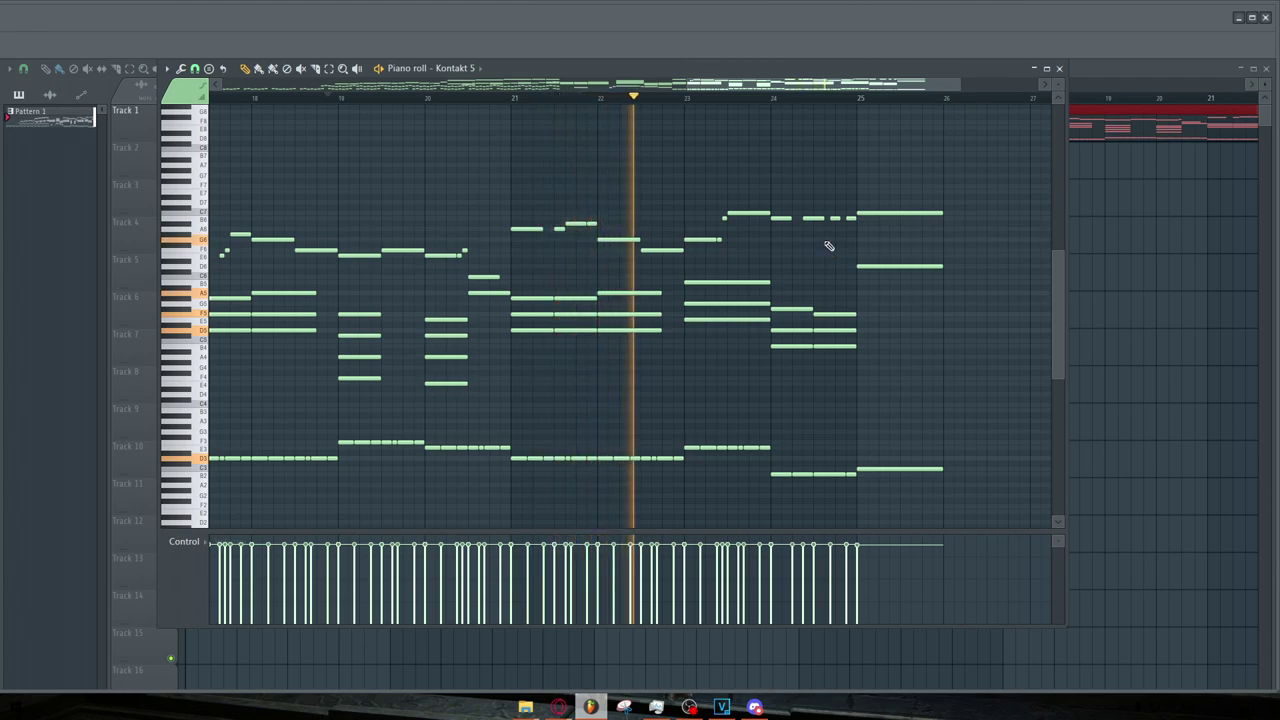
pyautogui.scroll(2, 827, 246)
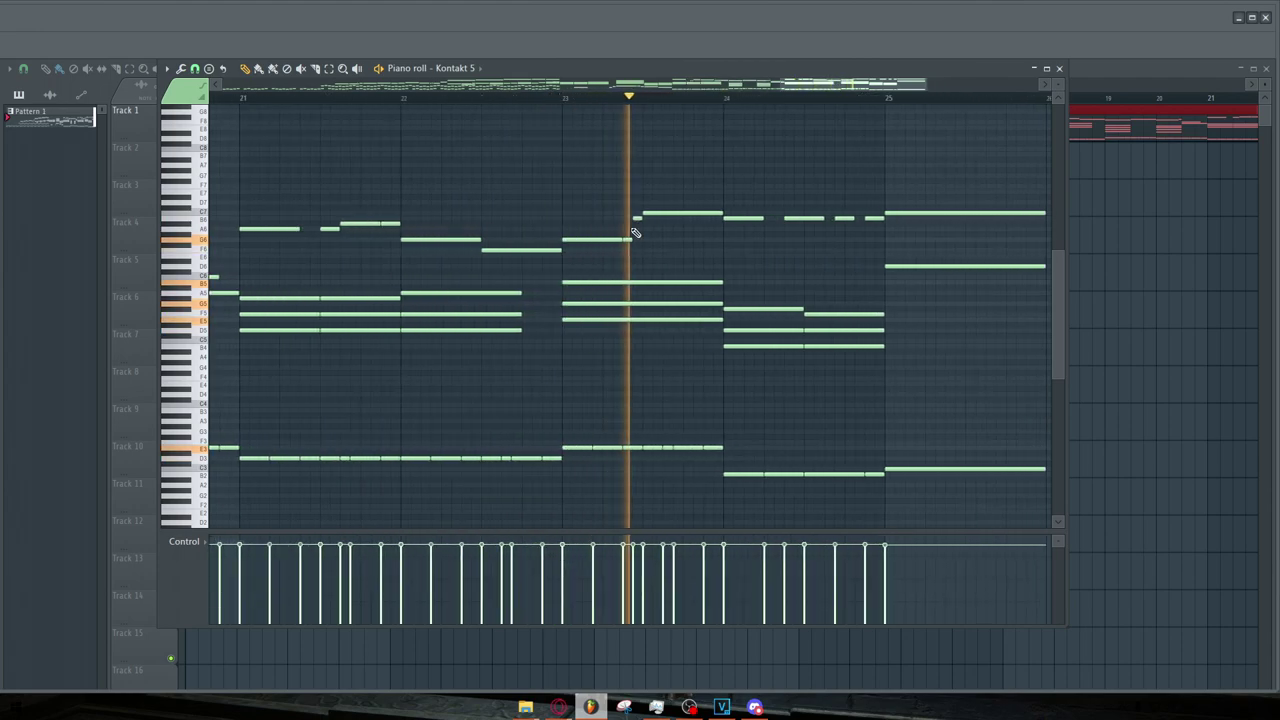
pyautogui.scroll(-2, 690, 240)
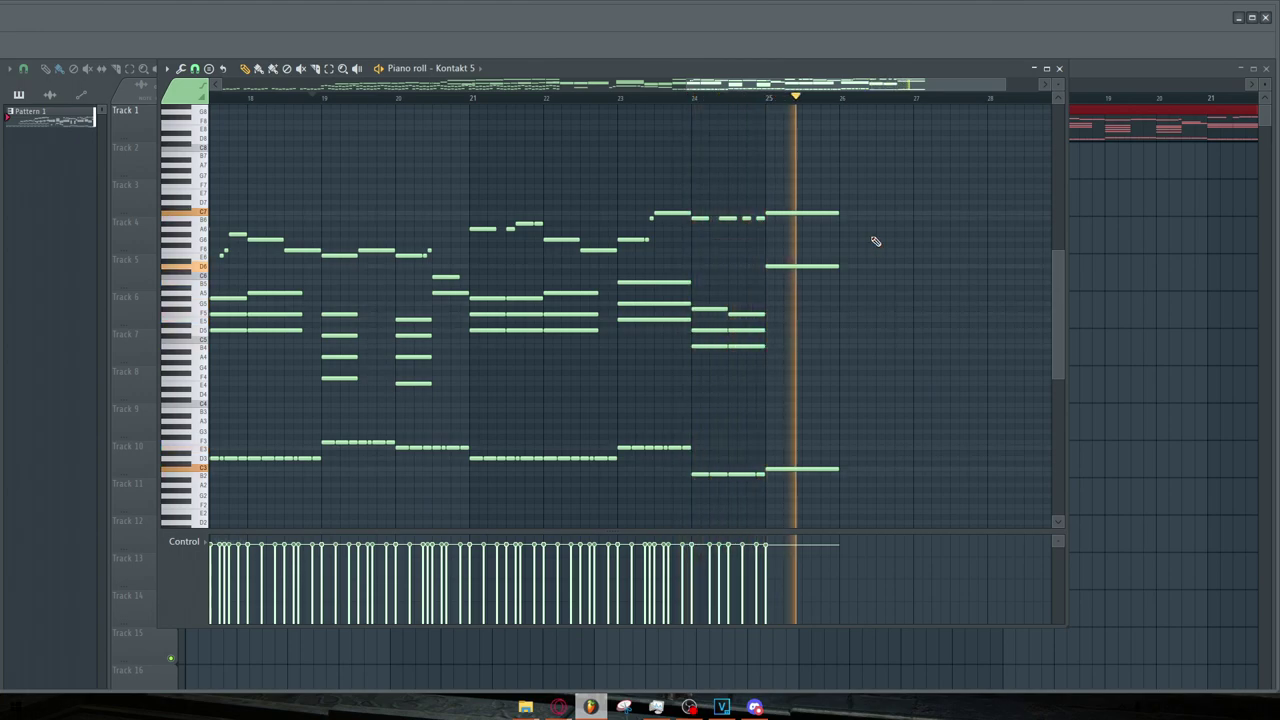
pyautogui.press('space')
pyautogui.scroll(-4, 879, 246)
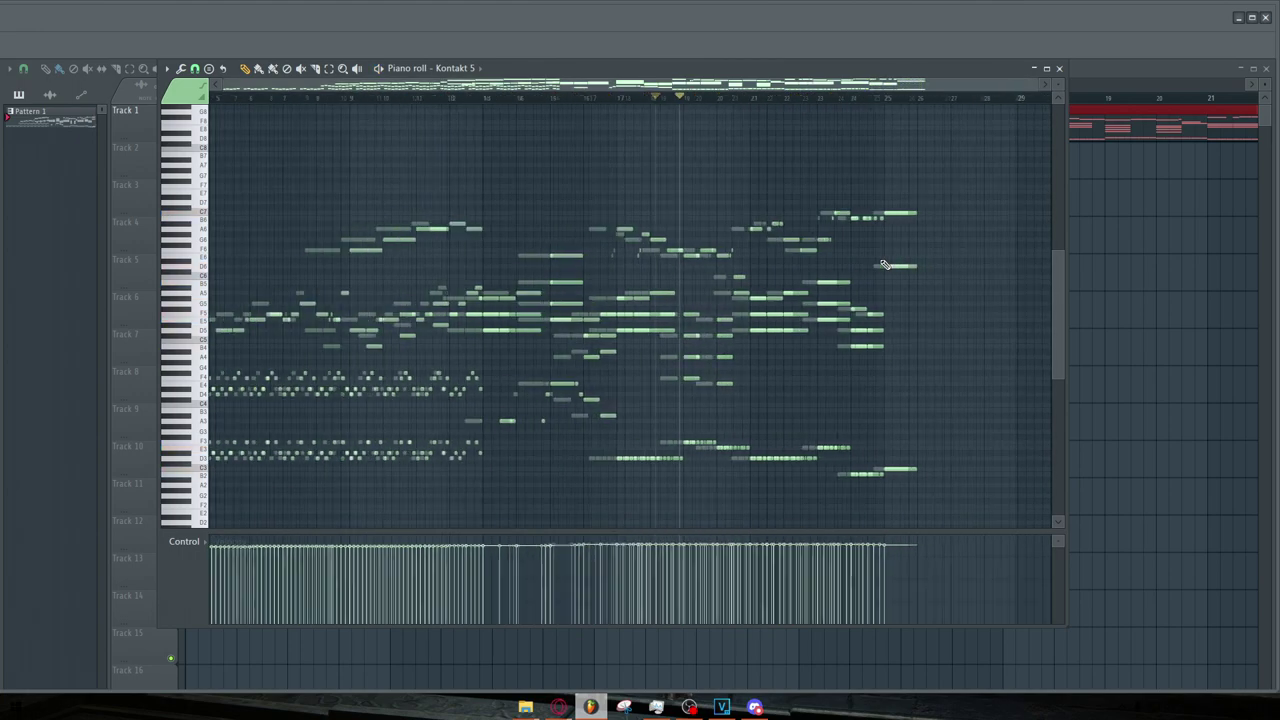
# Set the playback position to bar 13, return it to the start of the pattern, and play the opening bass arpeggio
pyautogui.click(558, 99)
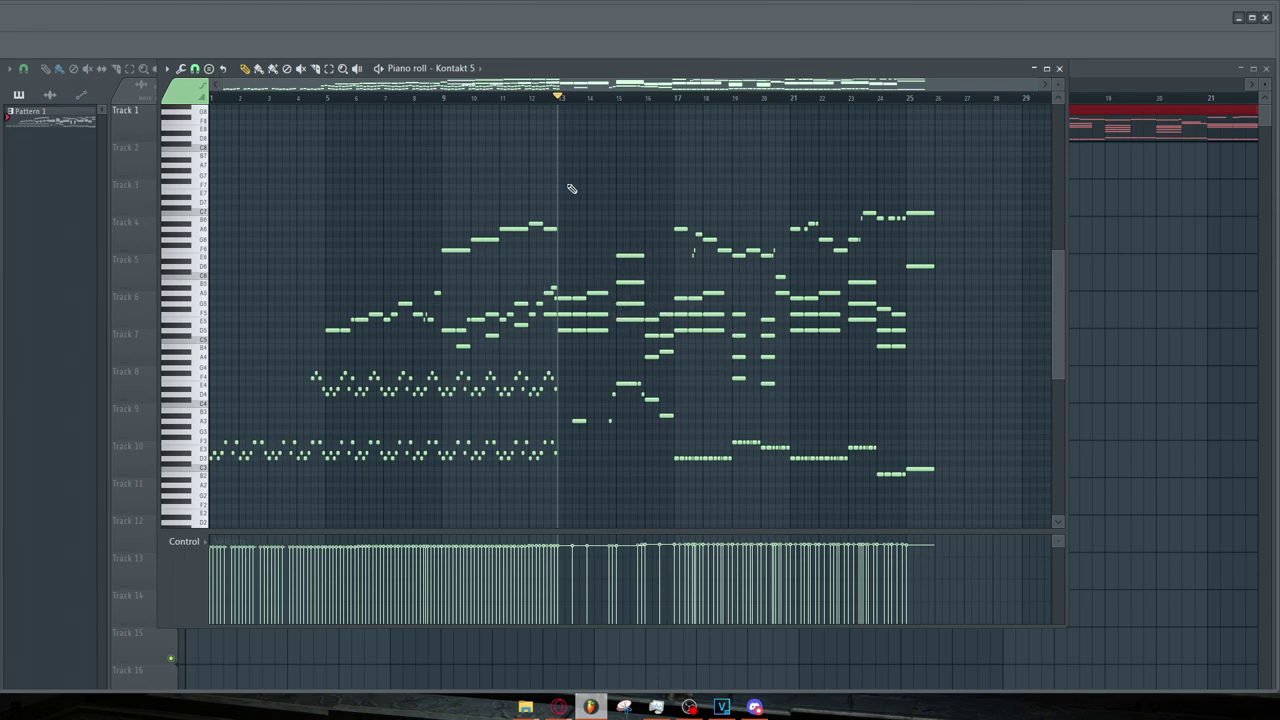
pyautogui.scroll(-4, 565, 200)
pyautogui.scroll(3, 558, 225)
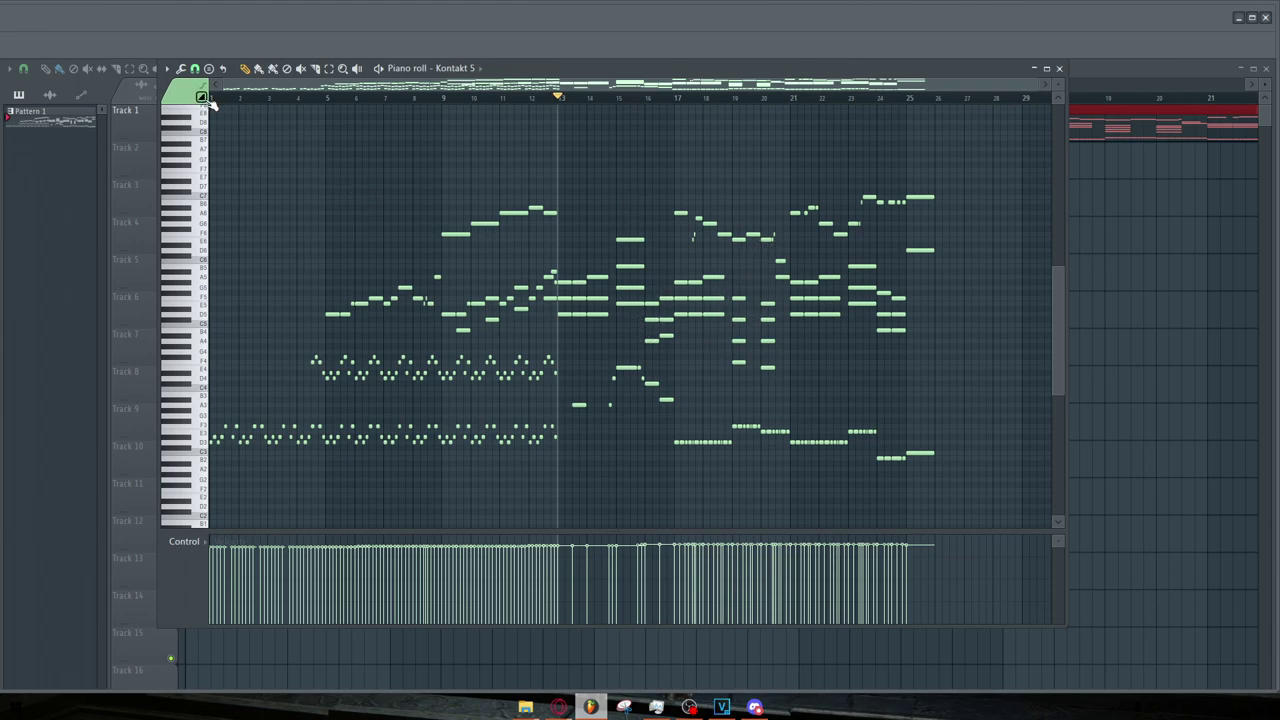
pyautogui.scroll(3, 215, 200)
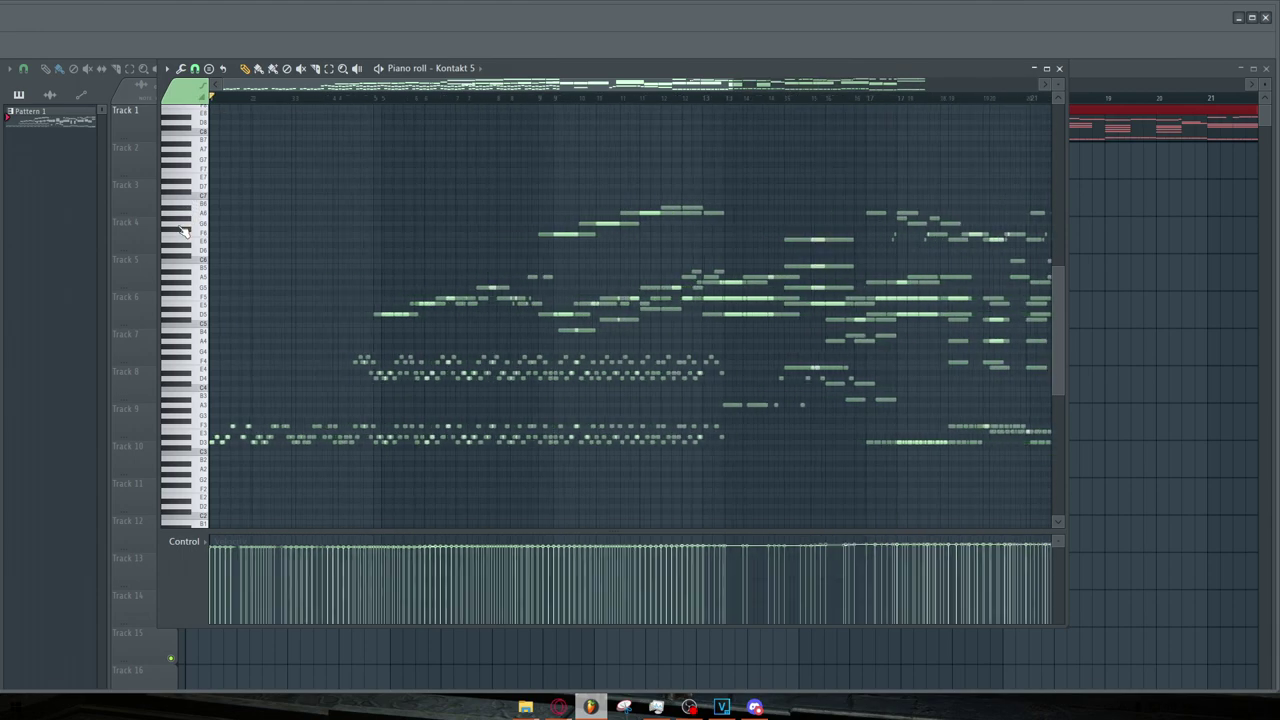
pyautogui.scroll(-3, 230, 232)
pyautogui.scroll(3, 214, 287)
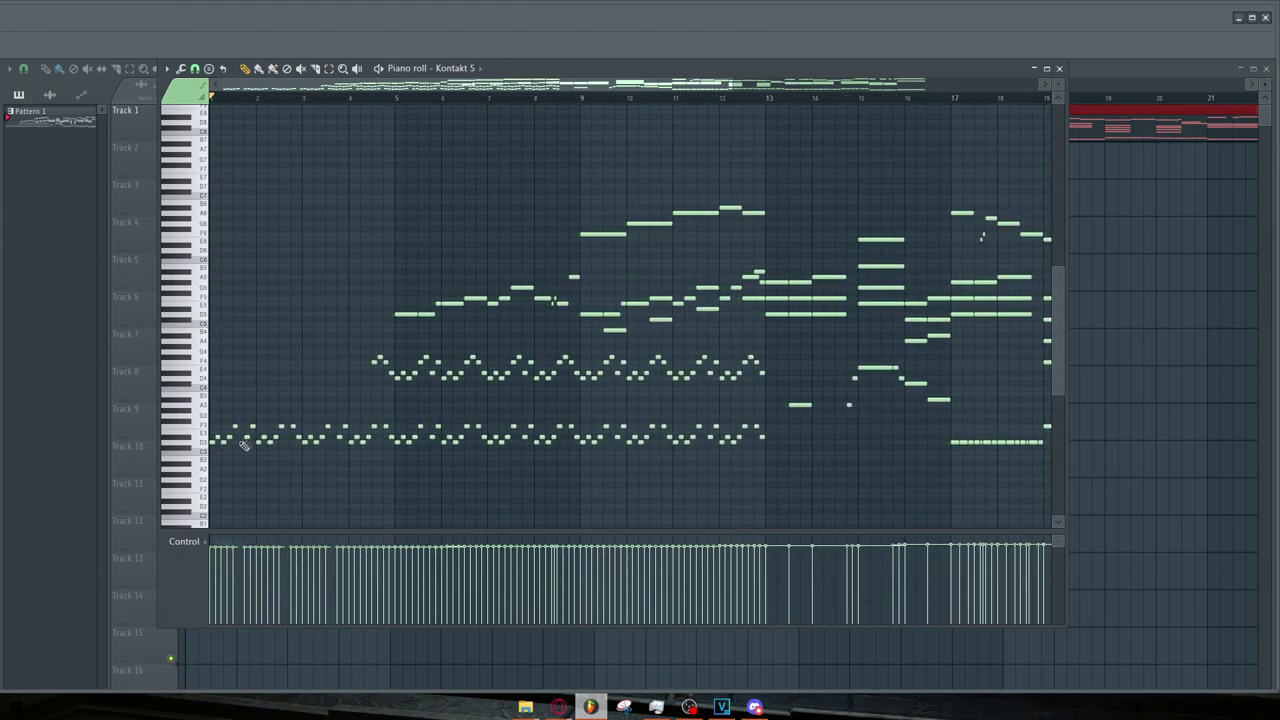
pyautogui.scroll(3, 214, 443)
pyautogui.scroll(-4, 294, 414)
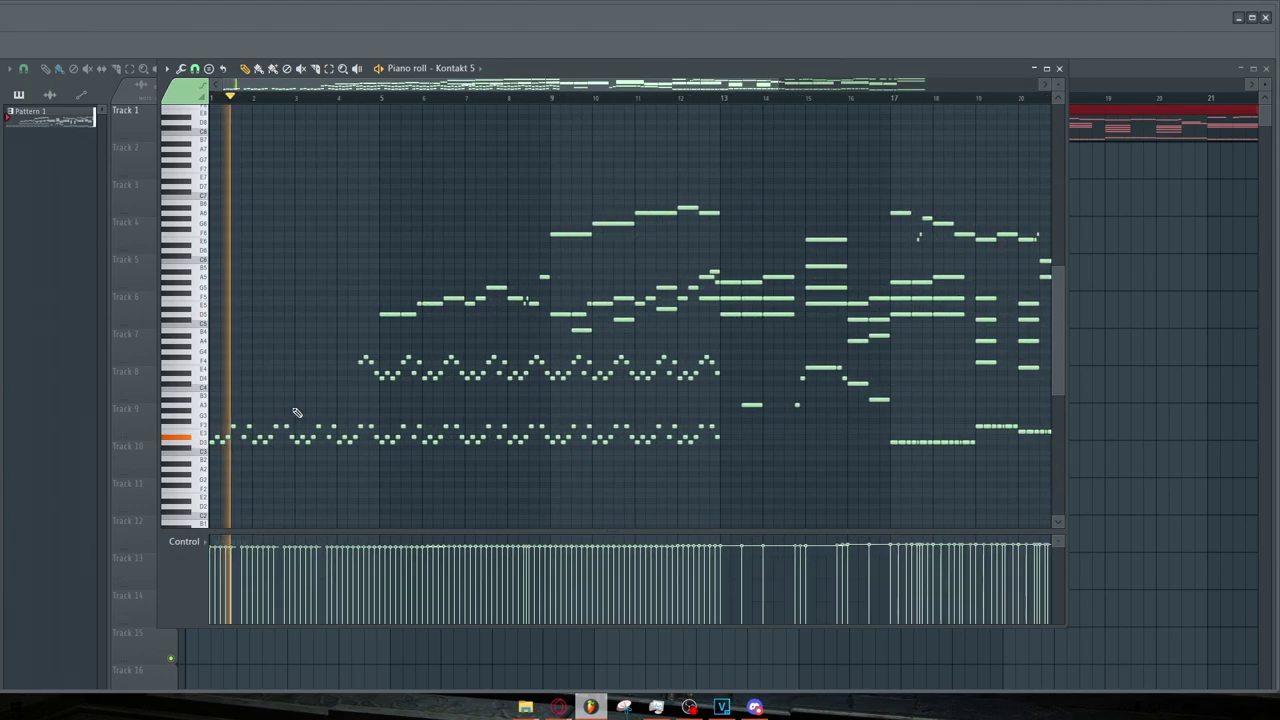
pyautogui.scroll(-1, 232, 399)
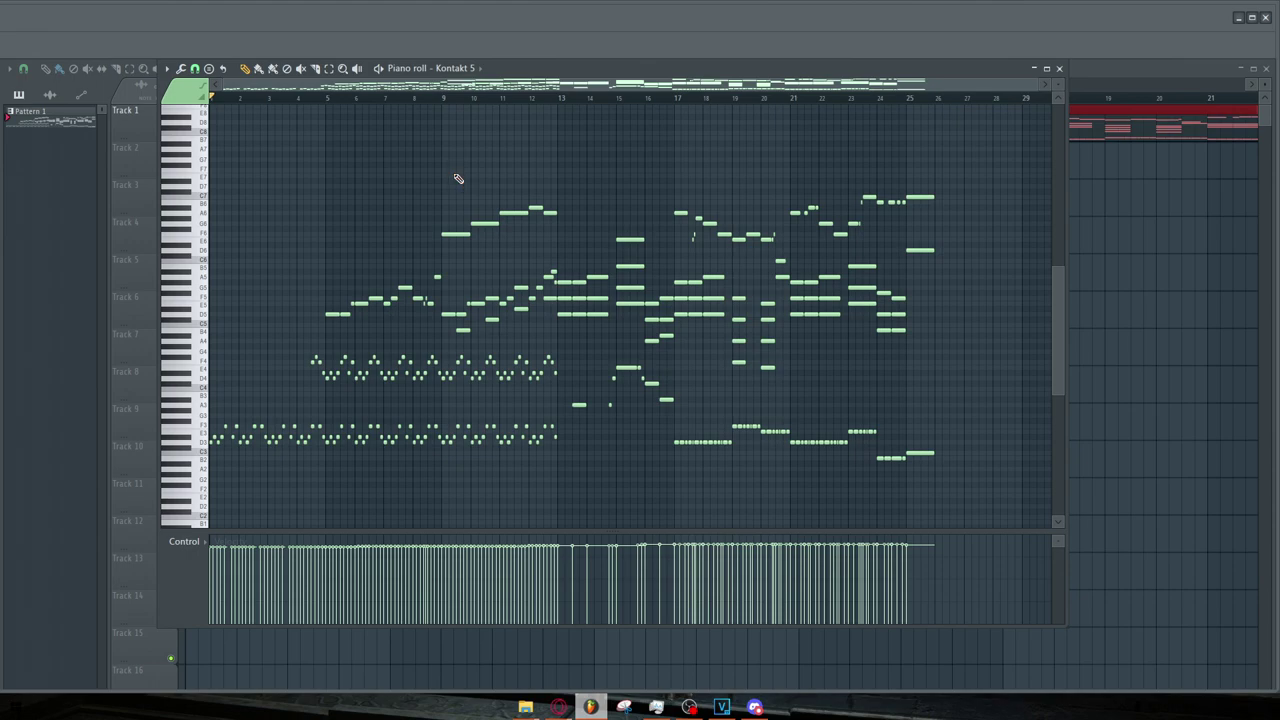
# Open the playlist and view the whole arrangement, from Pattern 3 and the automation clips to Pattern 2 at bar 41
pyautogui.press('F5')
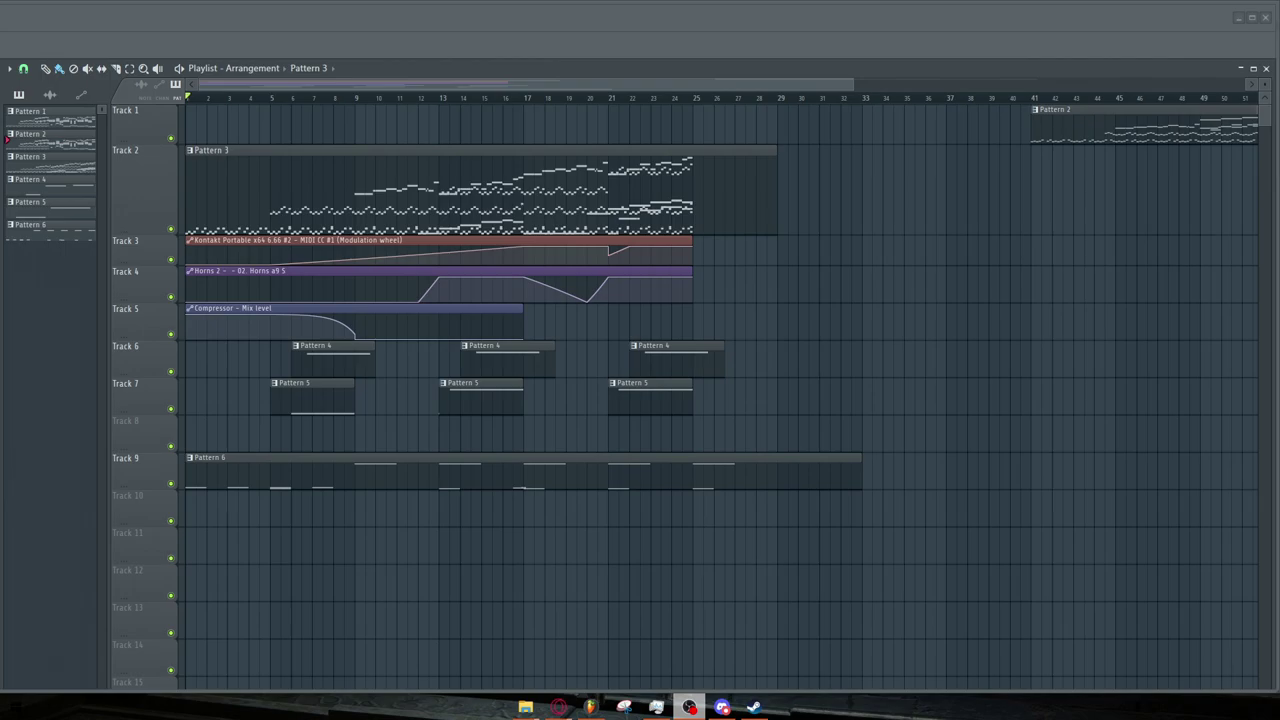
pyautogui.scroll(-2, 258, 552)
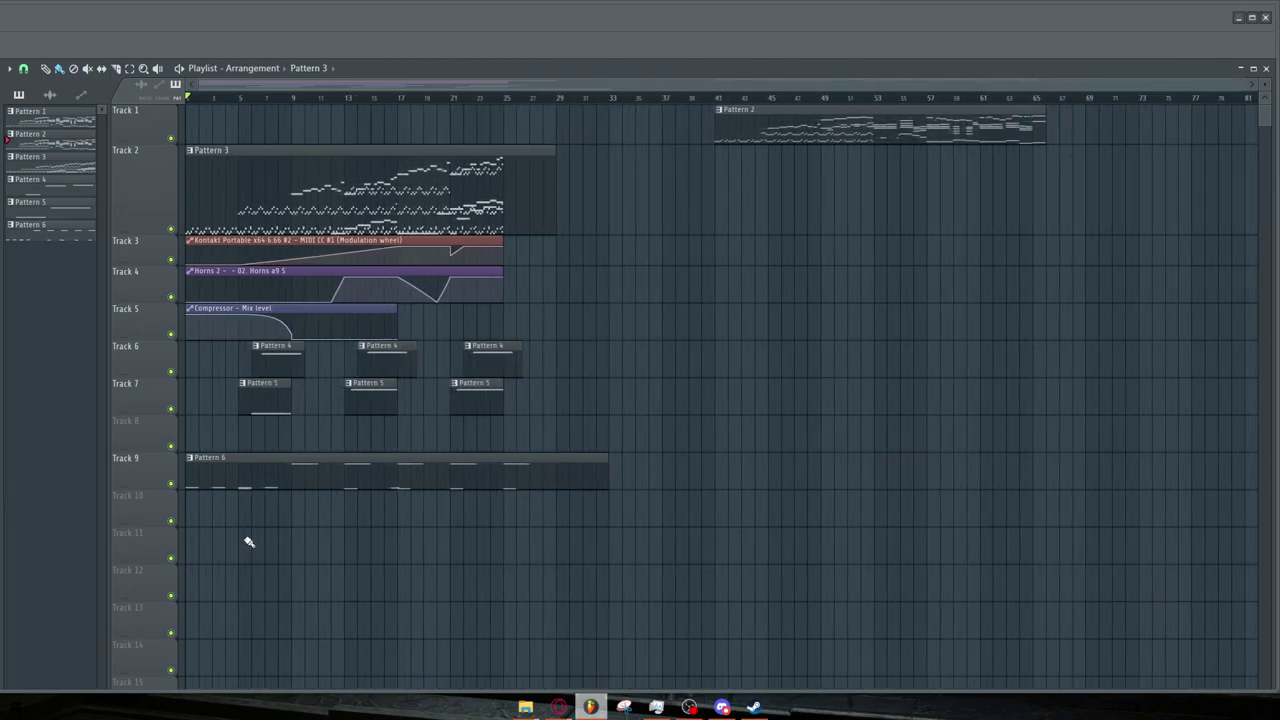
# Select the opening bars of Pattern 2 from bar 41 in the playlist and clear the time selection again
pyautogui.moveTo(876, 98); pyautogui.dragTo(793, 100)
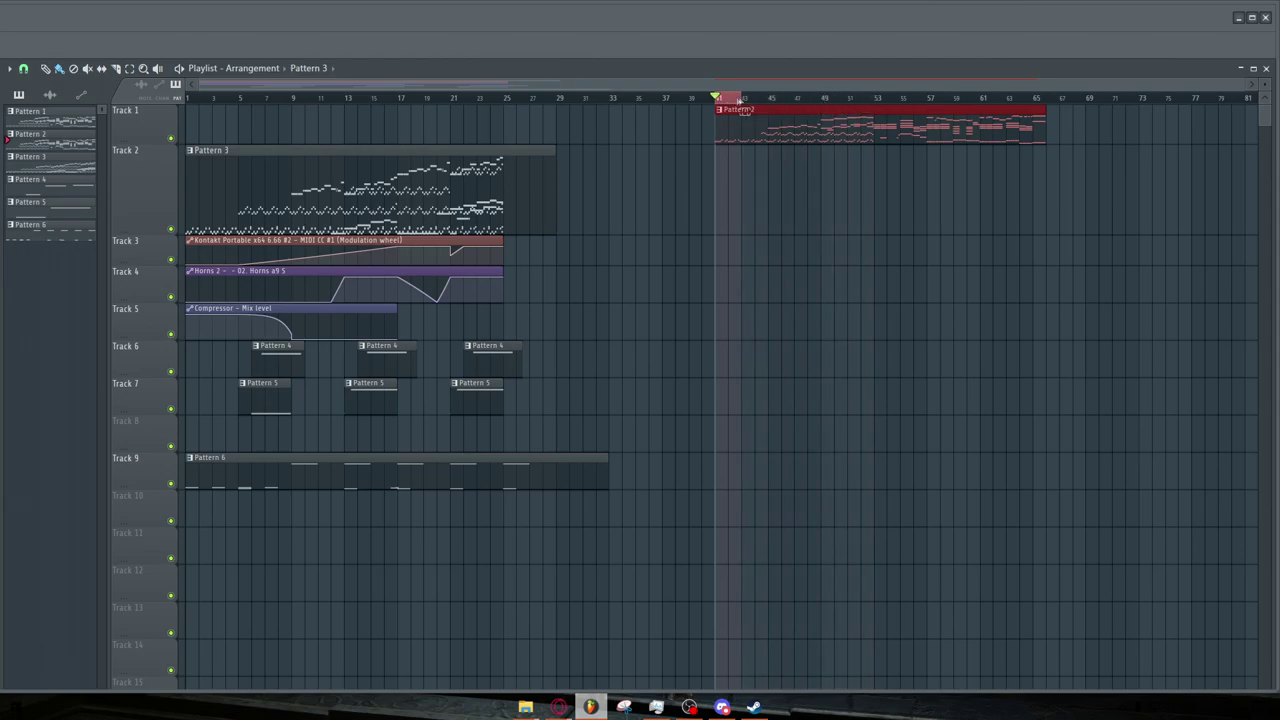
pyautogui.click(751, 157)
pyautogui.scroll(2, 786, 151)
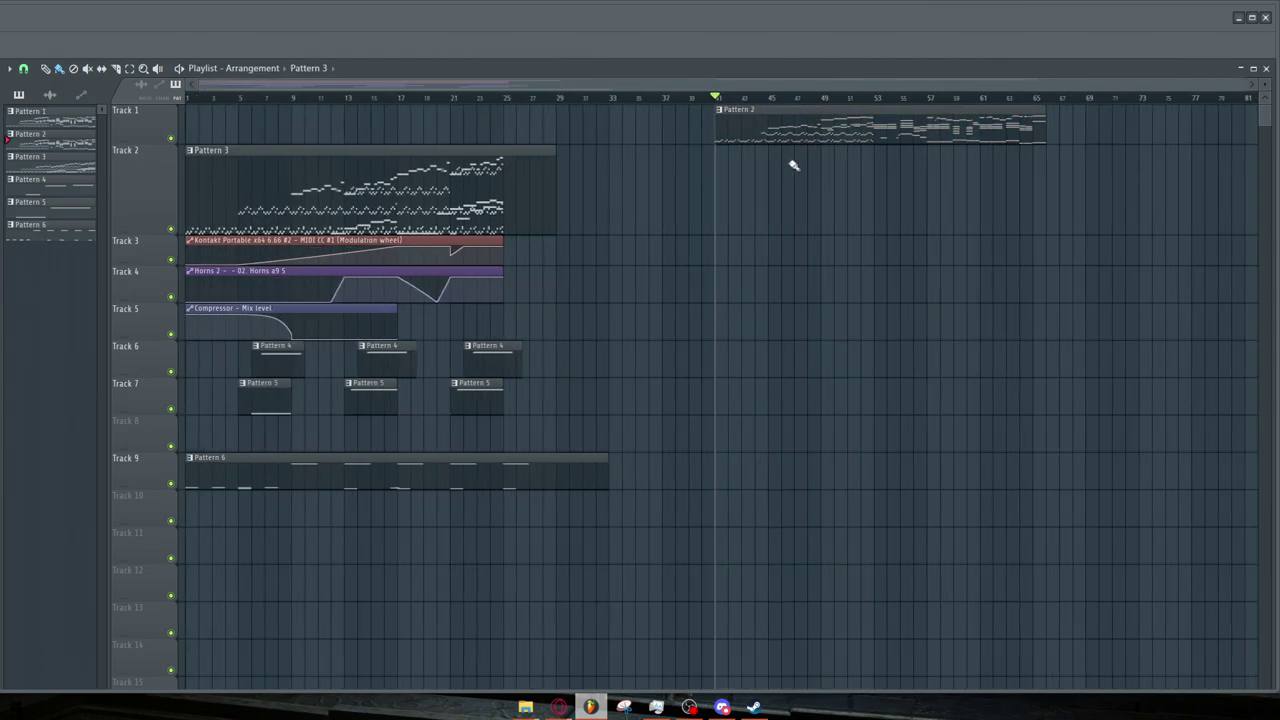
pyautogui.scroll(1, 800, 168)
pyautogui.scroll(3, 145, 168)
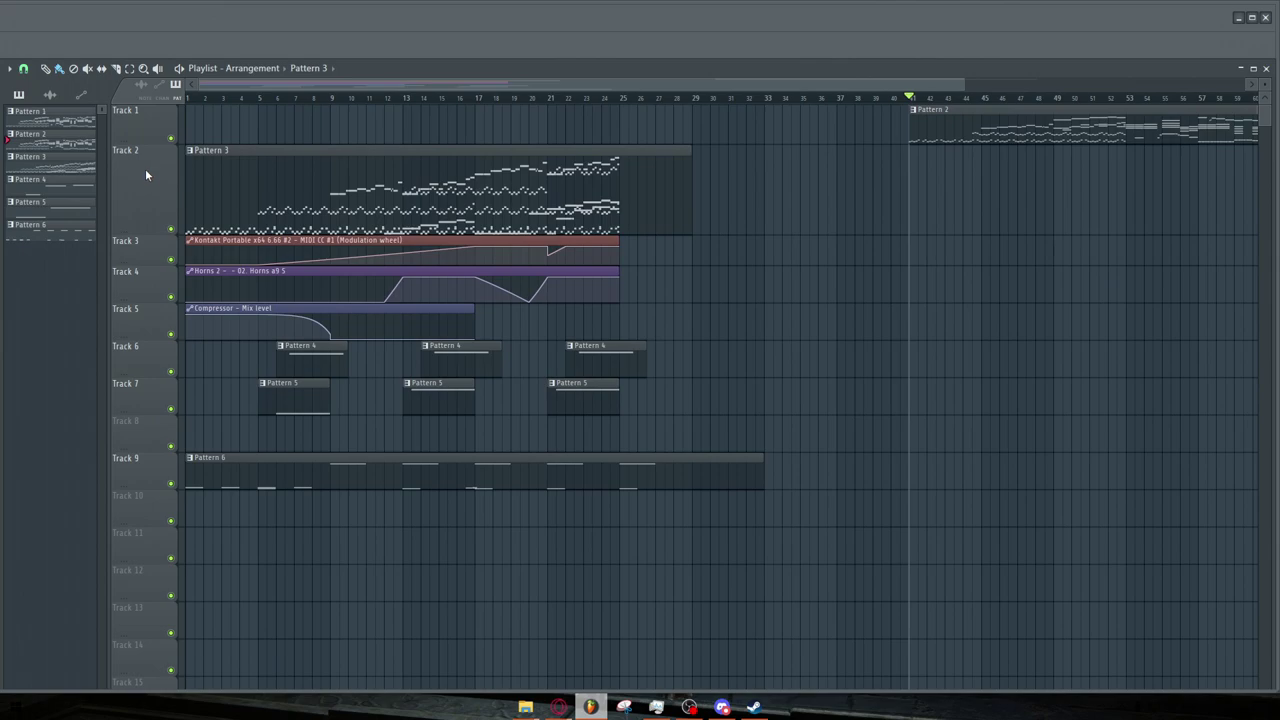
# Play the arrangement from bar 1 until just past bar 26, making Track 2 taller during playback, and stop
pyautogui.scroll(-2, 145, 168)
pyautogui.scroll(2, 156, 128)
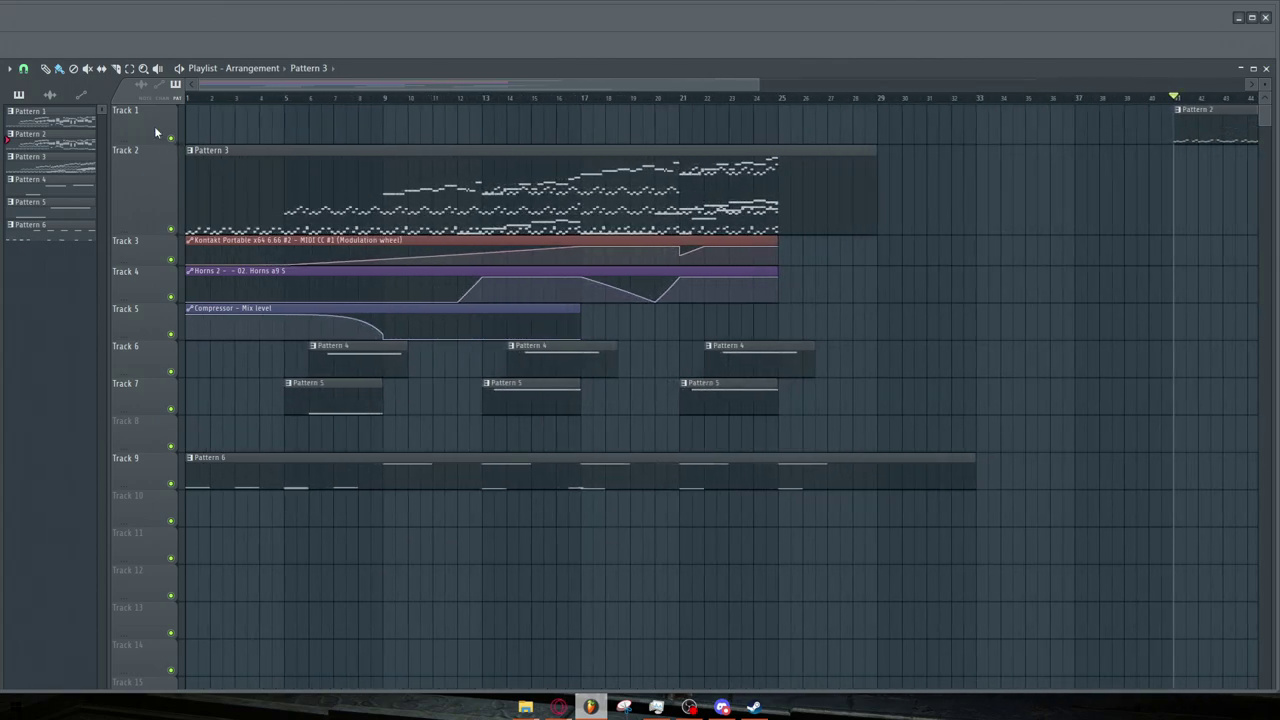
pyautogui.scroll(-2, 154, 126)
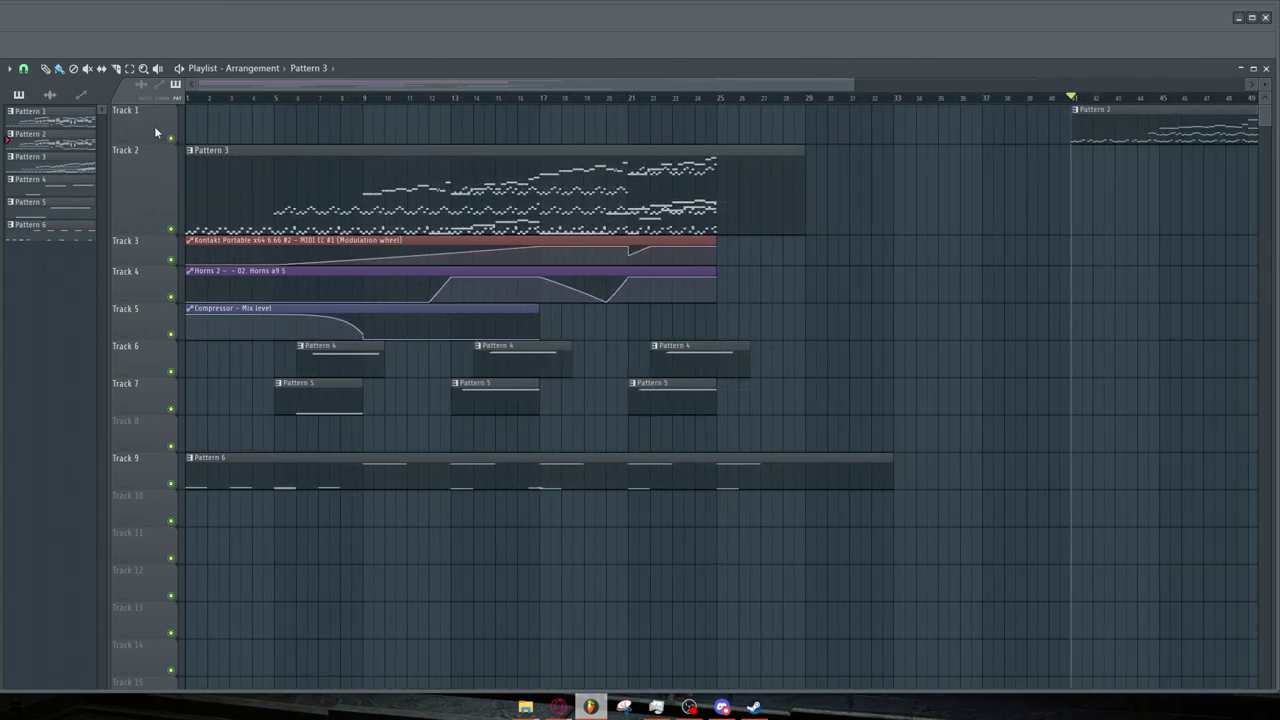
pyautogui.scroll(2, 154, 126)
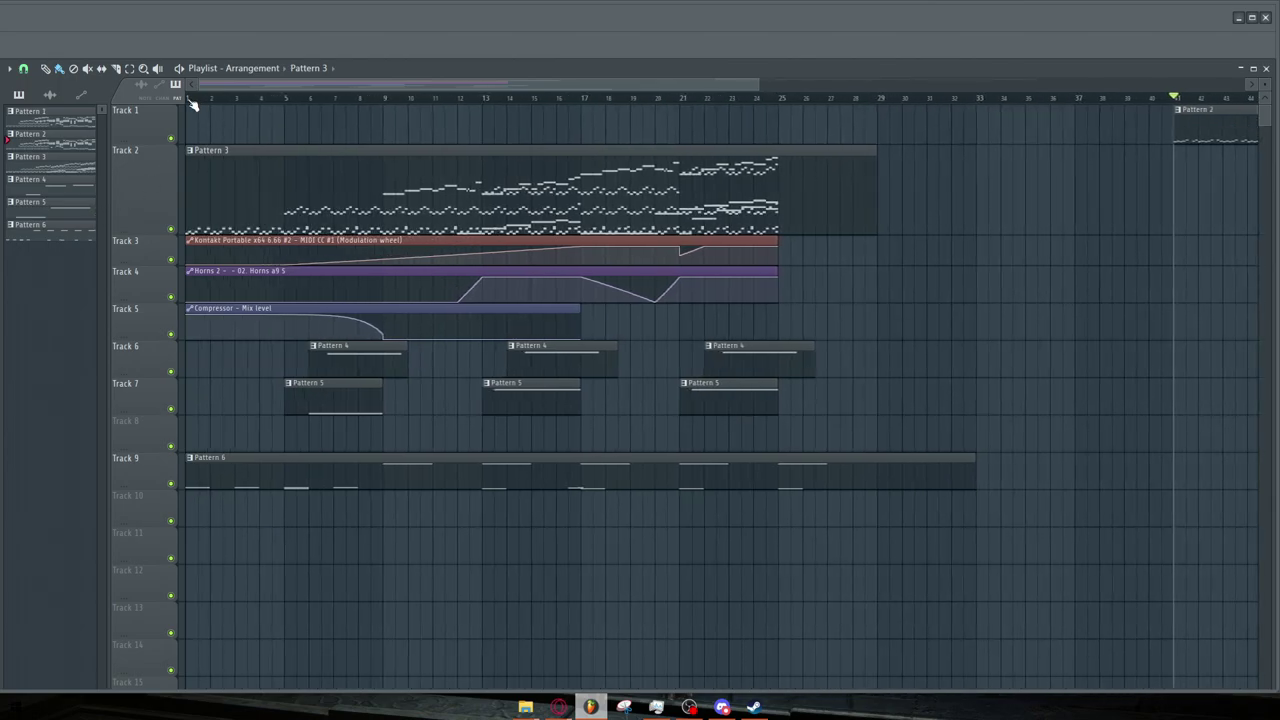
pyautogui.press('space')
pyautogui.moveTo(137, 236); pyautogui.dragTo(137, 336)
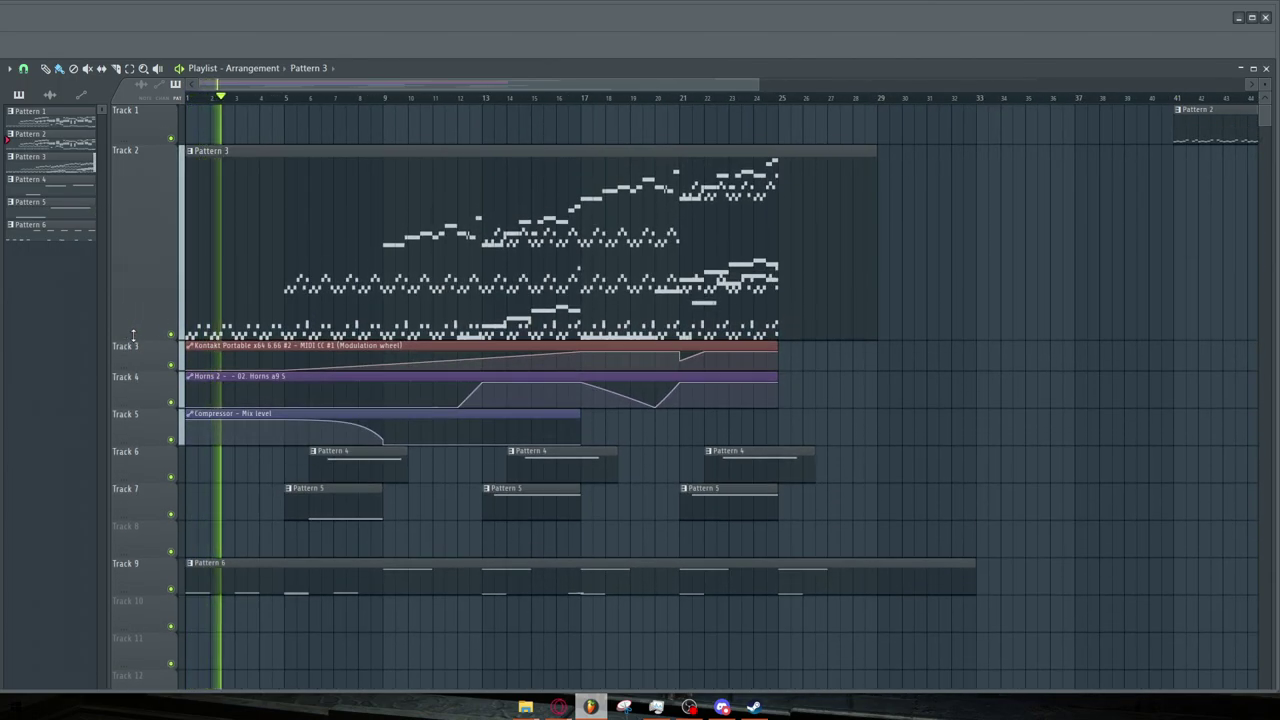
pyautogui.scroll(2, 105, 318)
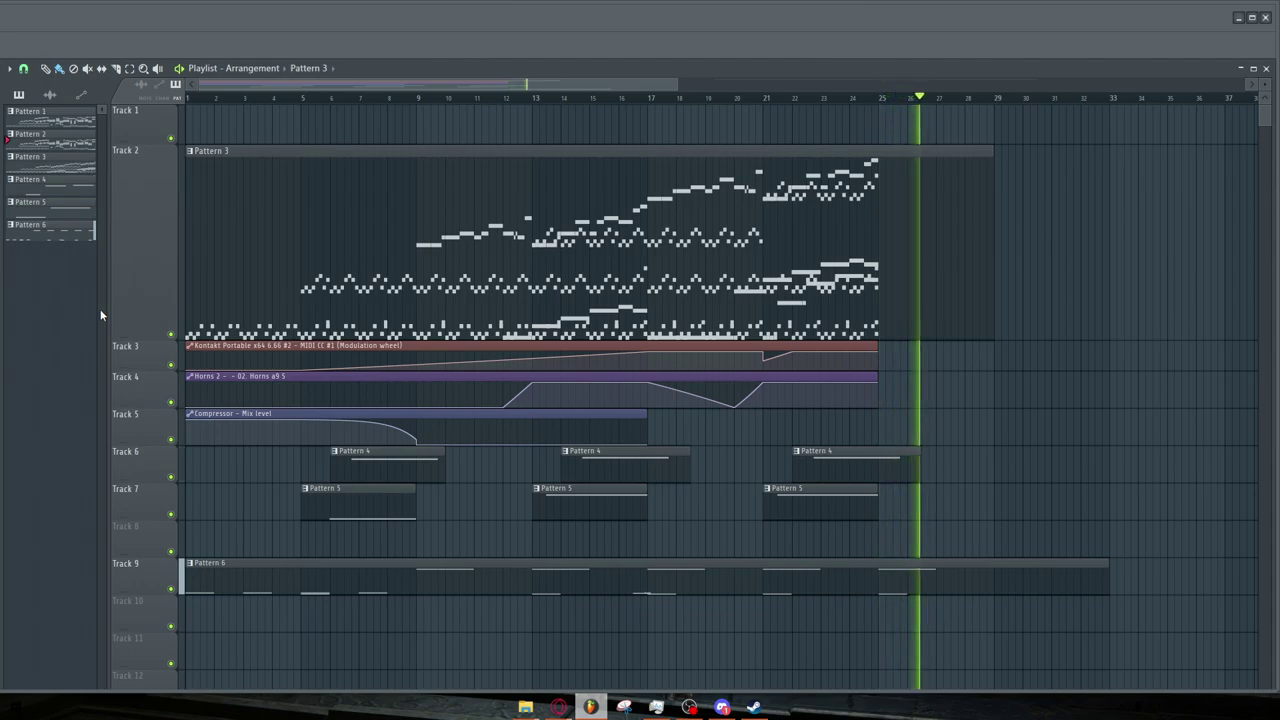
pyautogui.press('space')
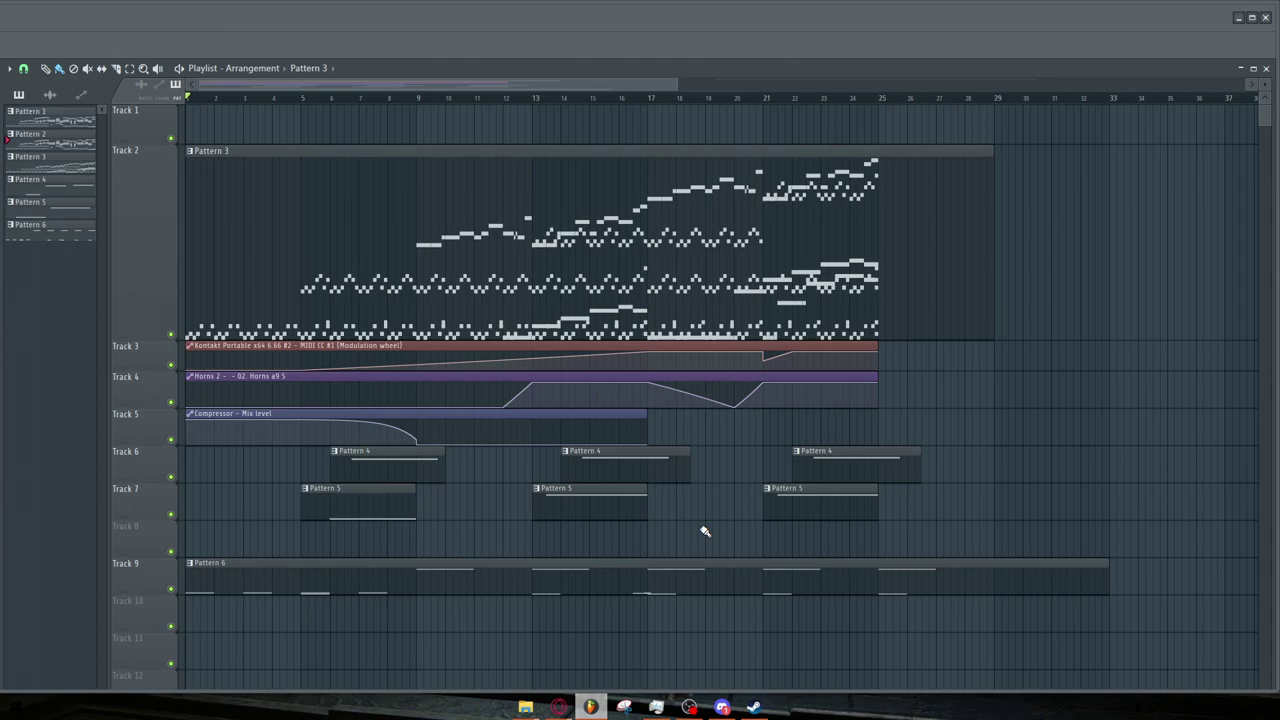
pyautogui.scroll(-3, 943, 120)
pyautogui.scroll(5, 951, 157)
pyautogui.click(708, 137)
pyautogui.doubleClick(708, 137)
pyautogui.click(1058, 131)
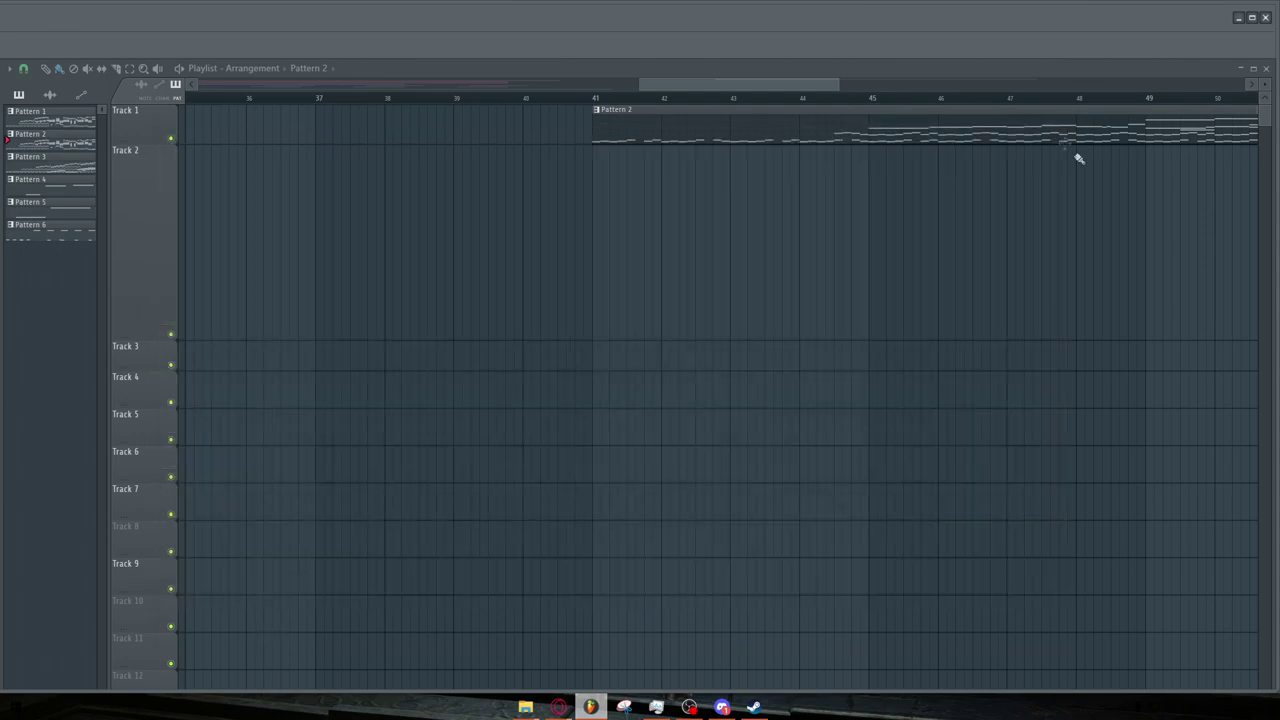
# Open Pattern 3's bass strings part in the piano roll and examine its opening D3, D#3 and F3 arpeggio
pyautogui.scroll(-3, 1072, 292)
pyautogui.doubleClick(391, 286)
pyautogui.scroll(-4, 437, 380)
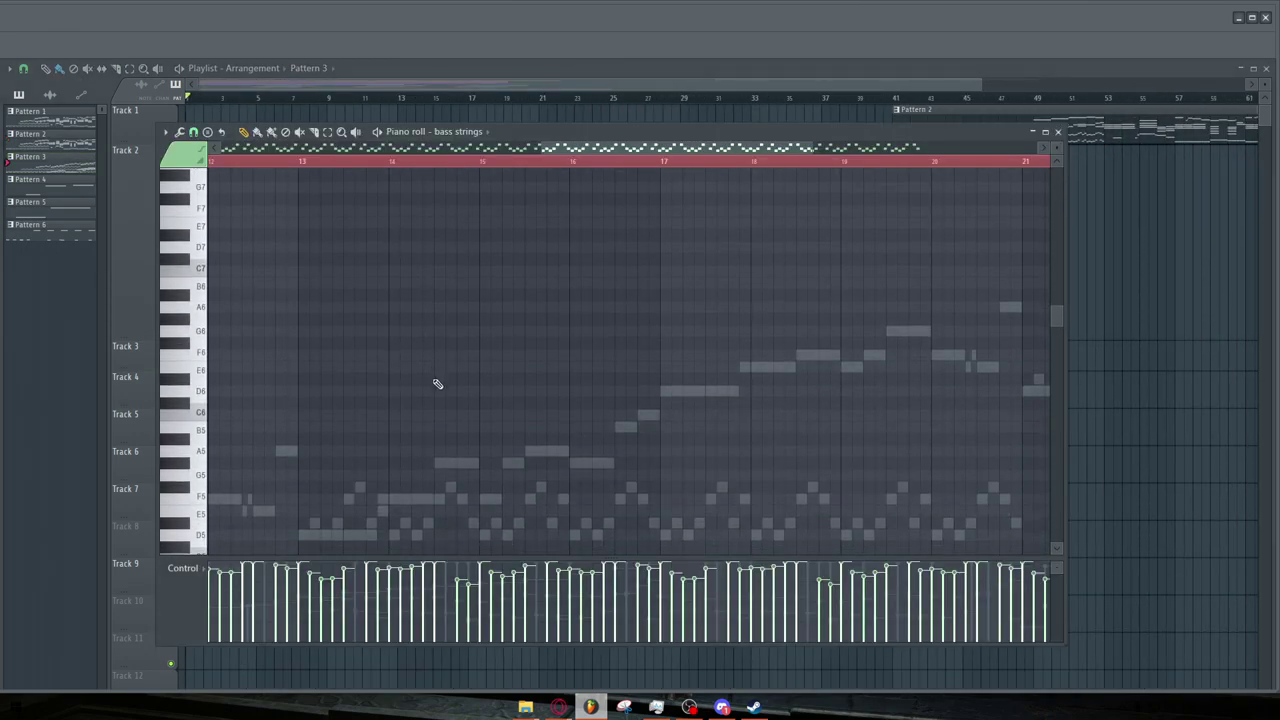
pyautogui.keyDown('ctrl'); pyautogui.scroll(-3, 286, 380); pyautogui.keyUp('ctrl')
pyautogui.scroll(-8, 286, 380)
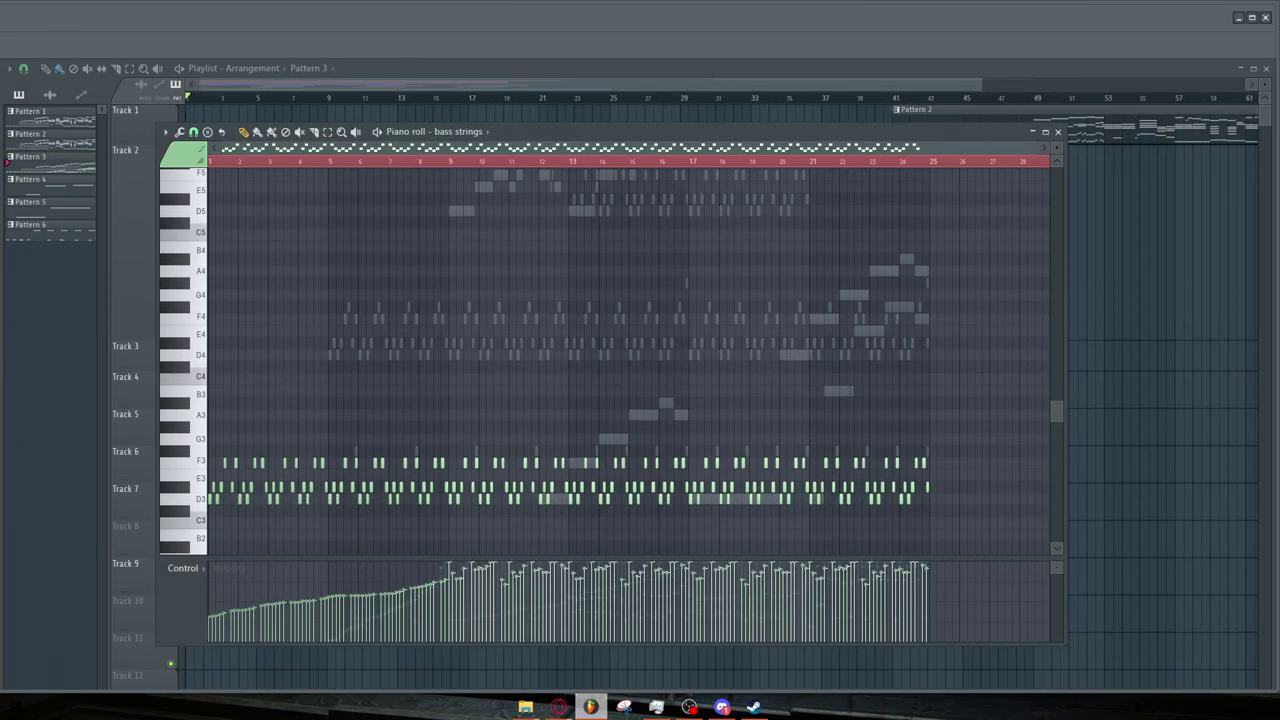
pyautogui.keyDown('ctrl'); pyautogui.scroll(5, 170, 375); pyautogui.keyUp('ctrl')
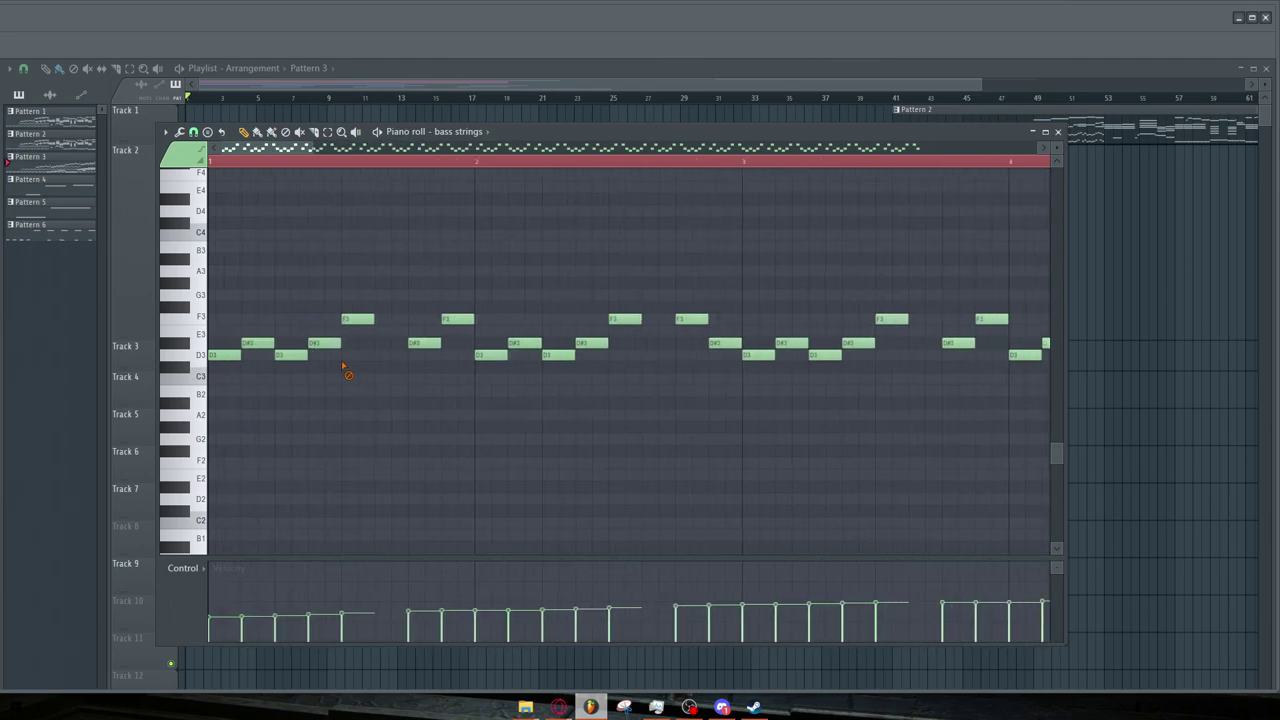
pyautogui.keyDown('ctrl'); pyautogui.scroll(-2, 345, 366); pyautogui.keyUp('ctrl')
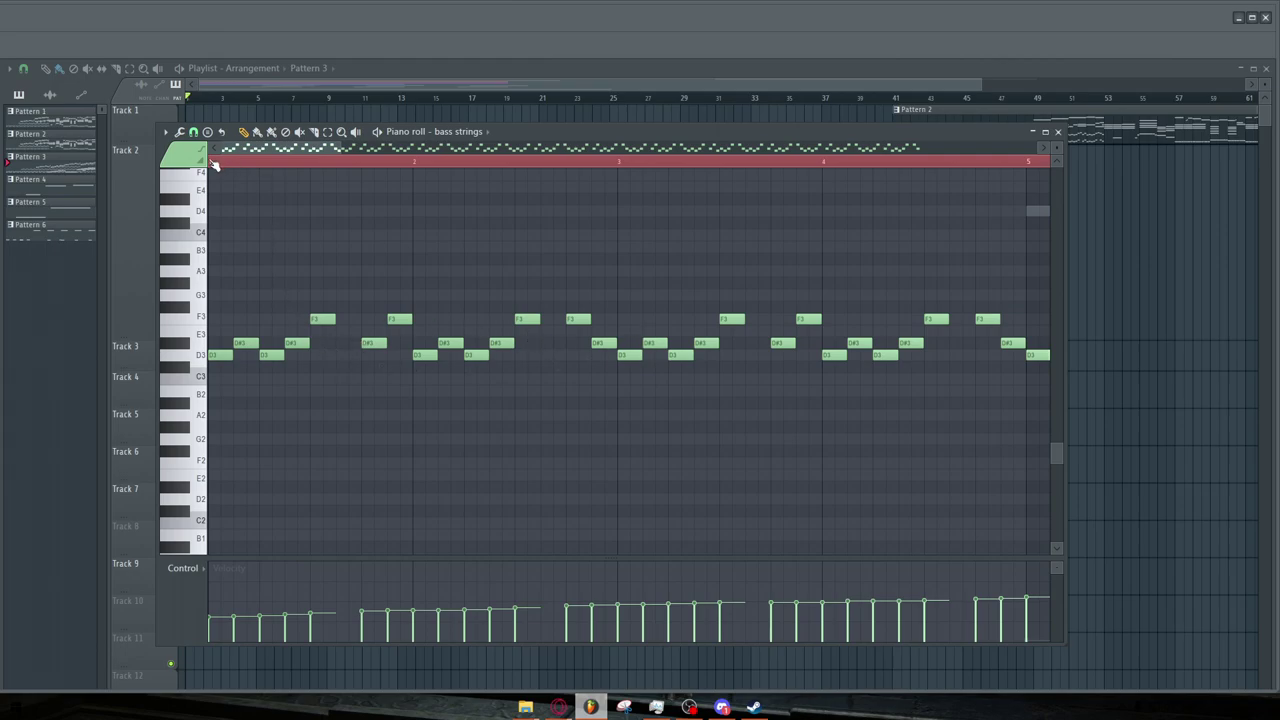
# Play the bass strings arpeggio from bar 1 to about bar 5 and stop playback
pyautogui.press('space')
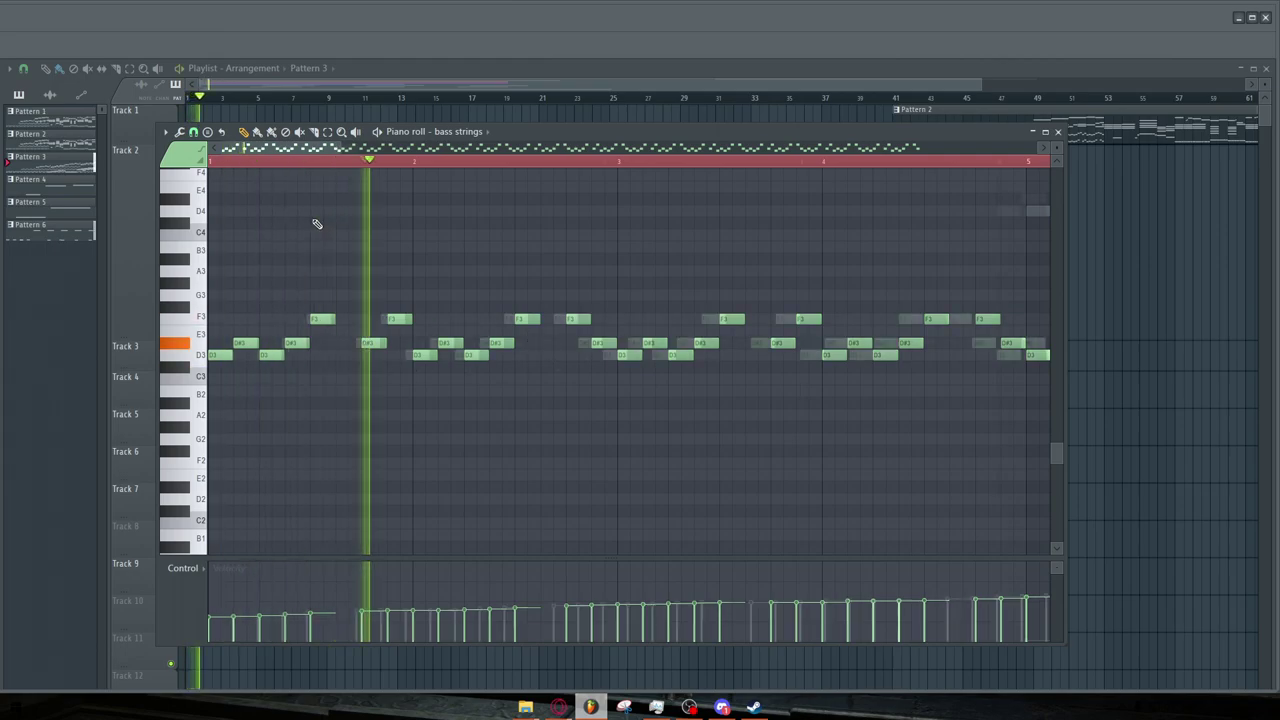
pyautogui.scroll(-1, 570, 313)
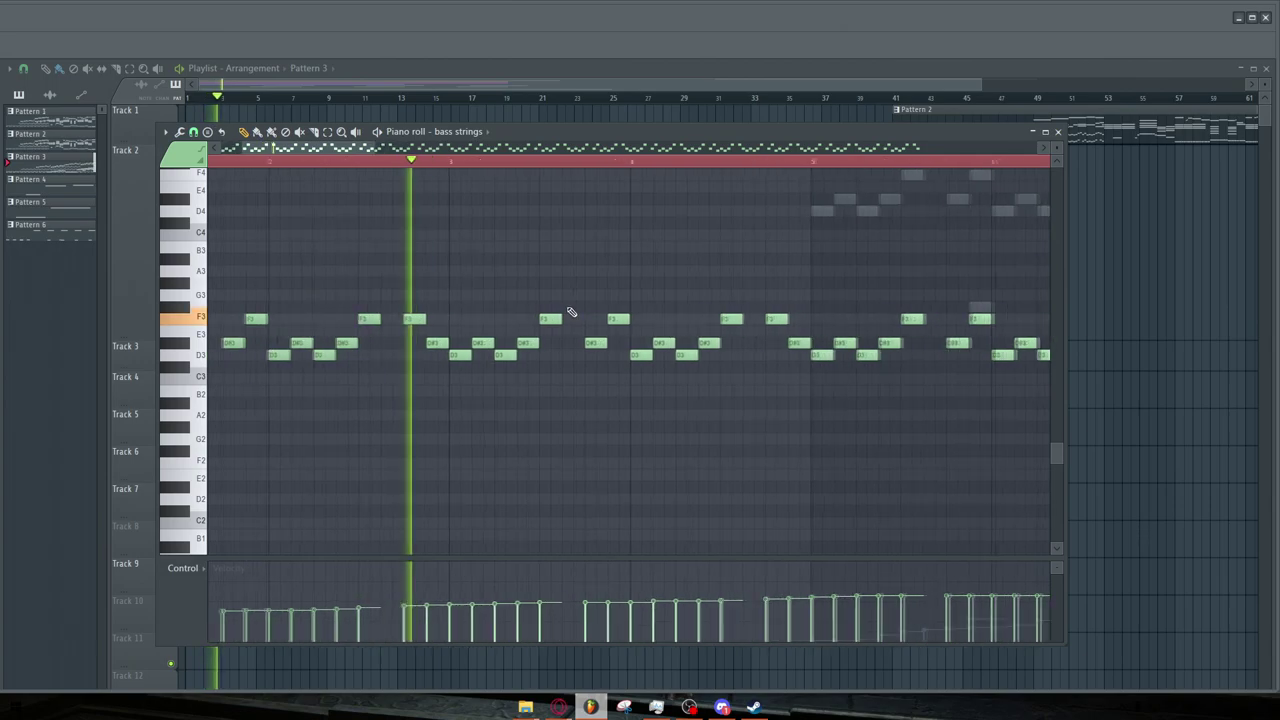
pyautogui.scroll(-2, 495, 295)
pyautogui.scroll(-1, 529, 278)
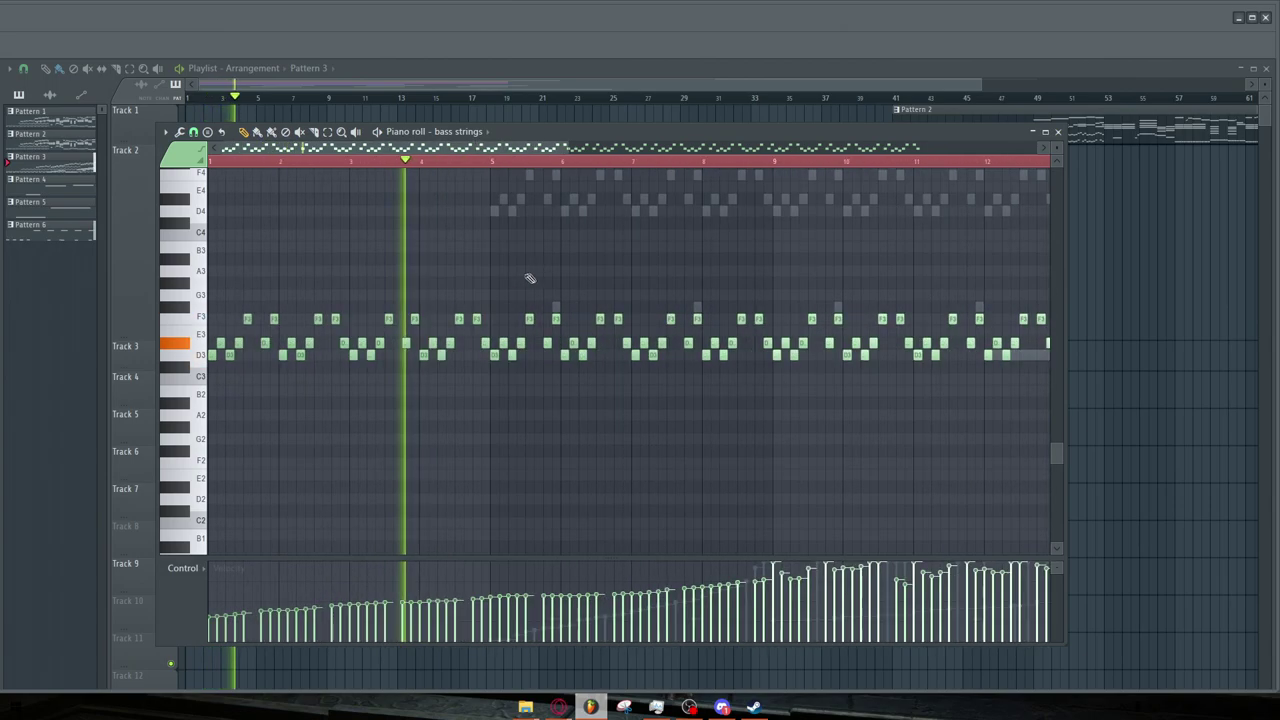
pyautogui.scroll(-1, 560, 275)
pyautogui.scroll(-1, 540, 265)
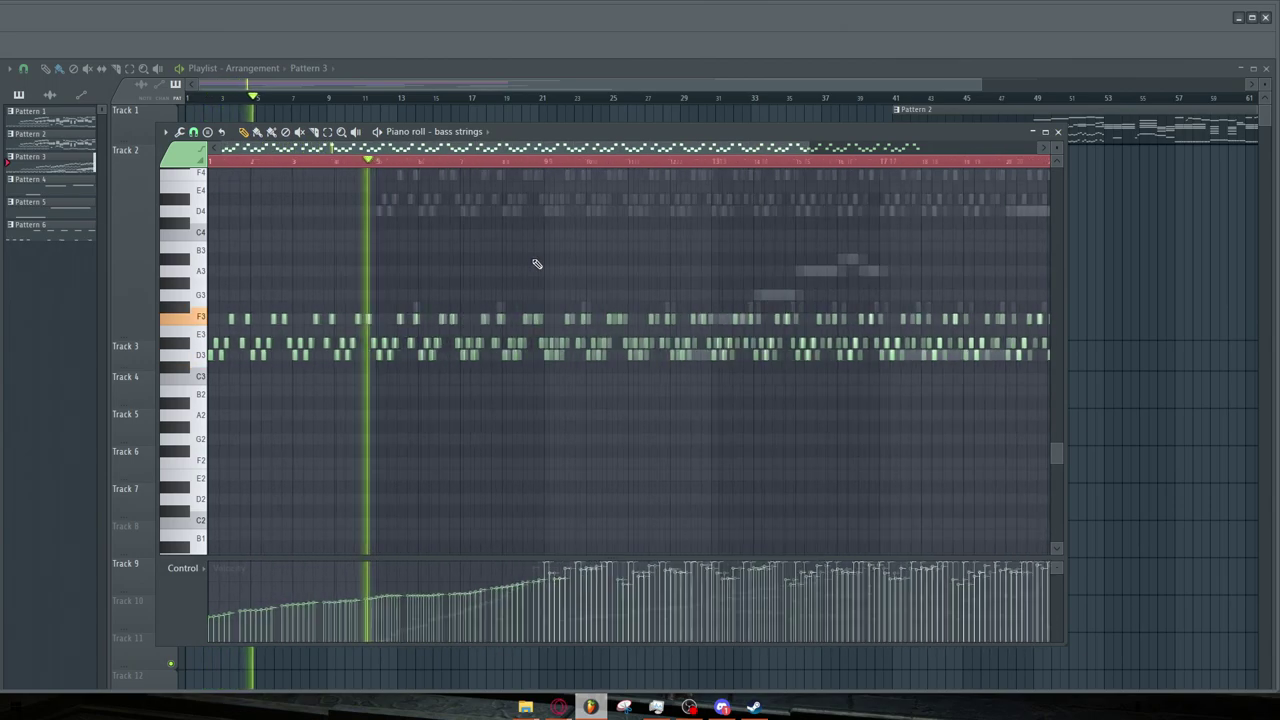
pyautogui.scroll(-1, 537, 265)
pyautogui.scroll(3, 510, 275)
pyautogui.press('space')
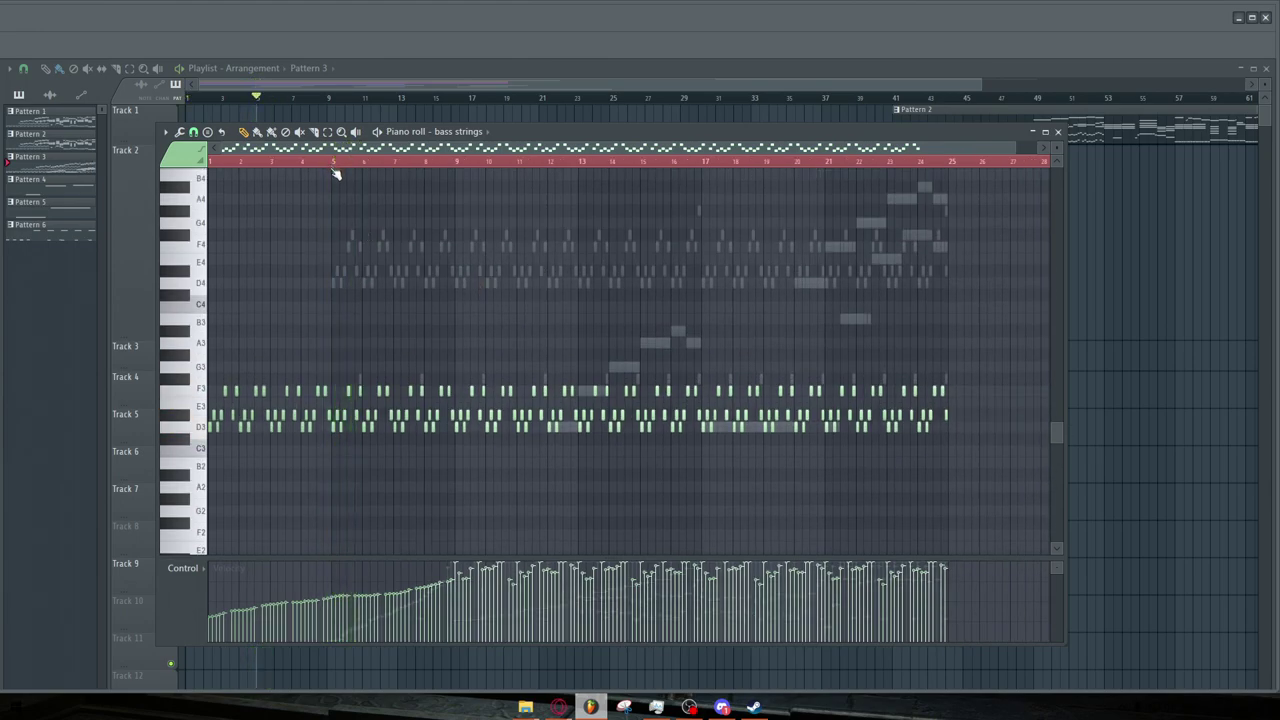
# Play the passage from bar 5, switching from the bass strings to the Cello part, and stop near bar 8
pyautogui.scroll(4, 335, 170)
pyautogui.click(316, 162)
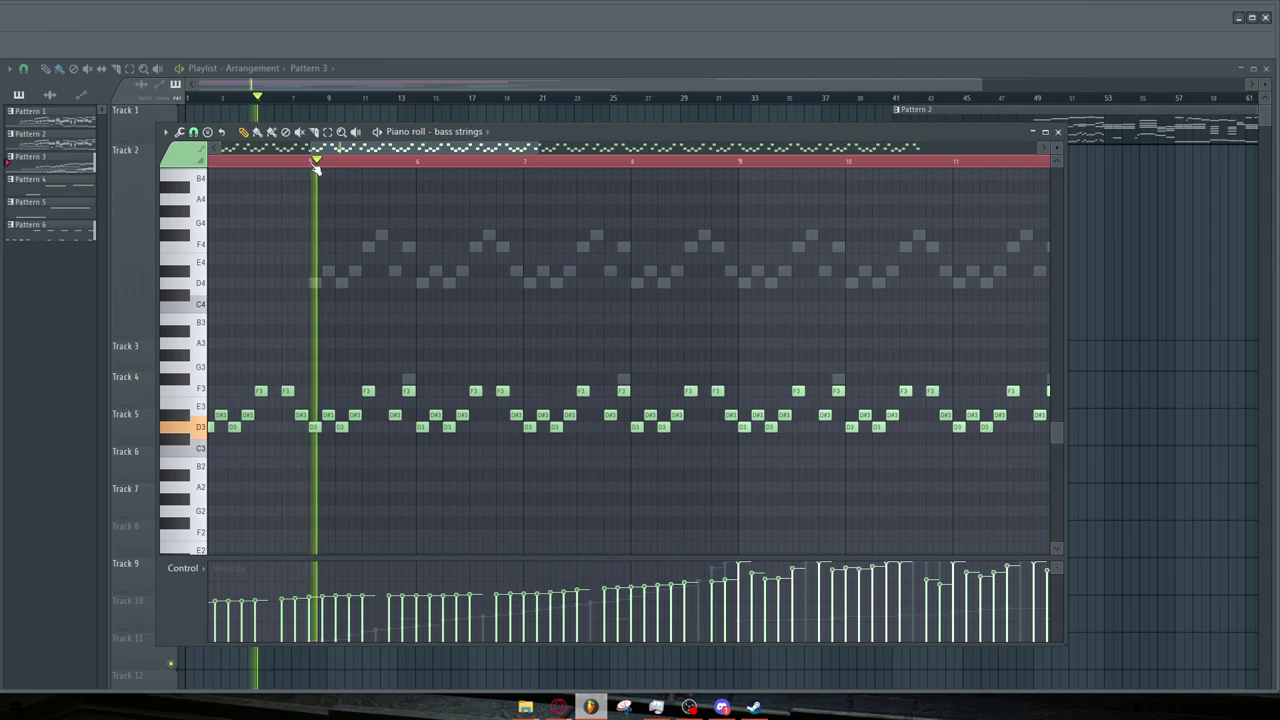
pyautogui.scroll(-2, 434, 215)
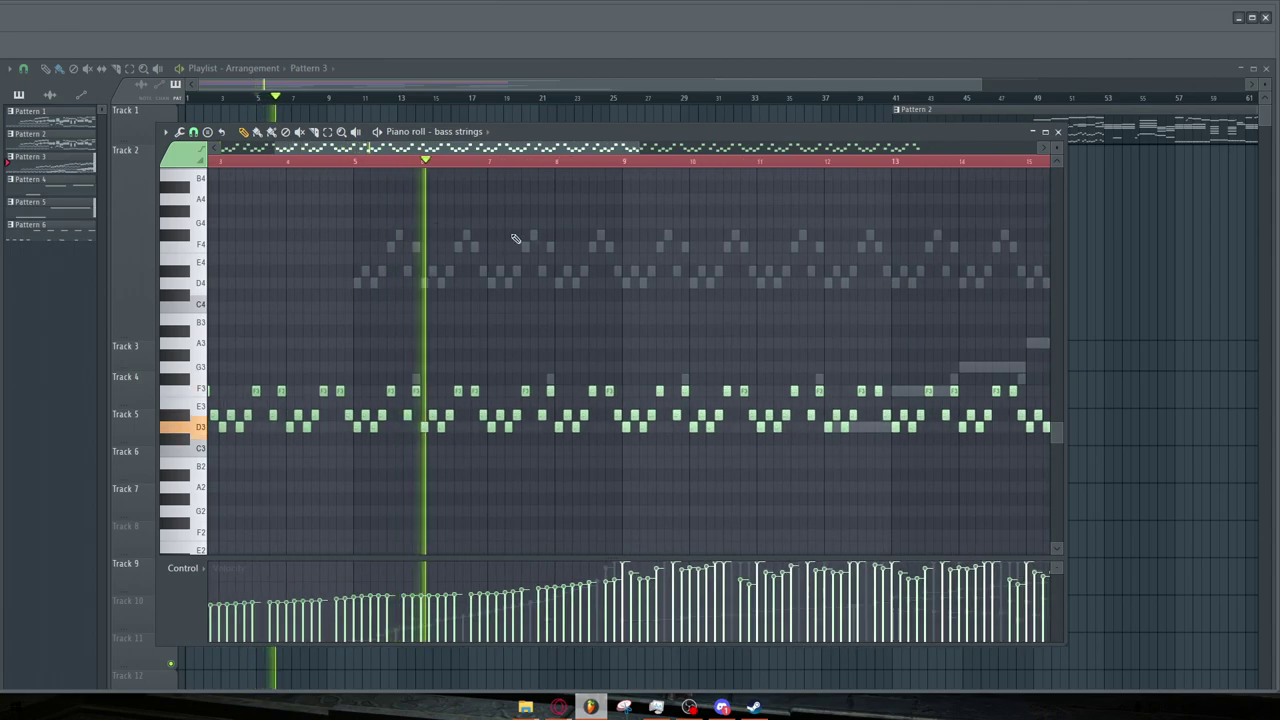
pyautogui.scroll(2, 600, 245)
pyautogui.scroll(-2, 666, 251)
pyautogui.scroll(1, 500, 260)
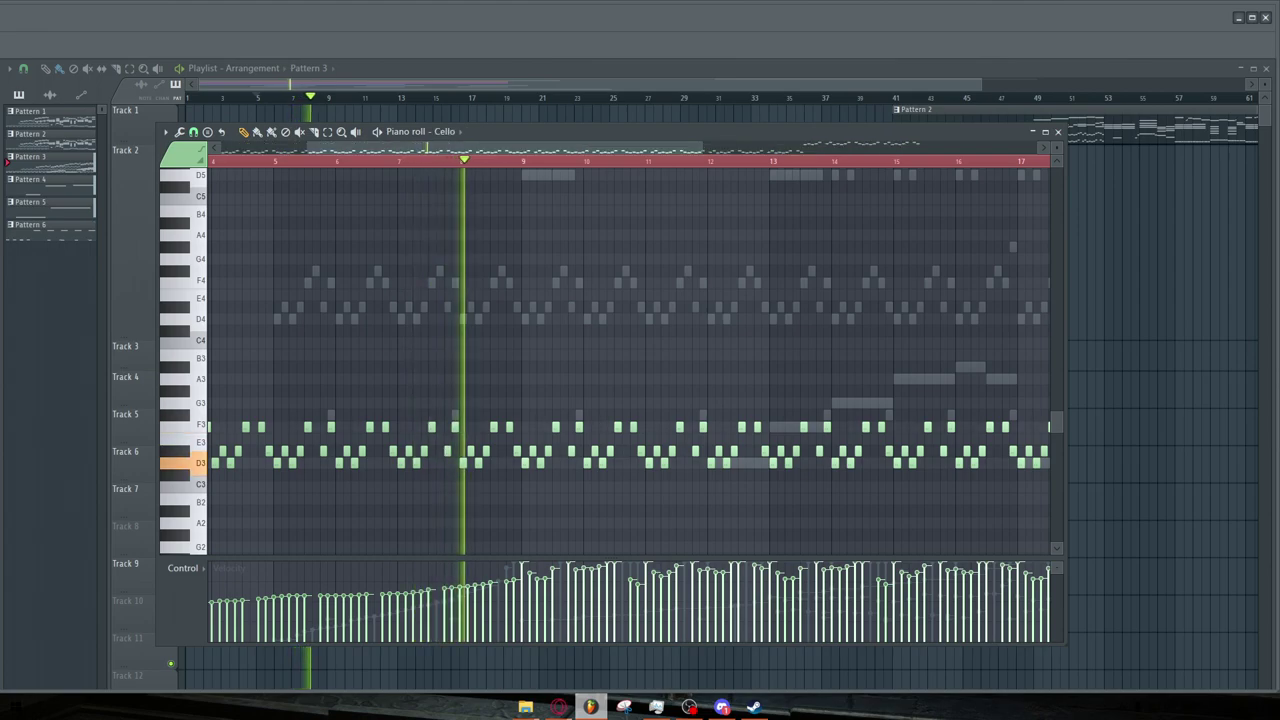
pyautogui.press('space')
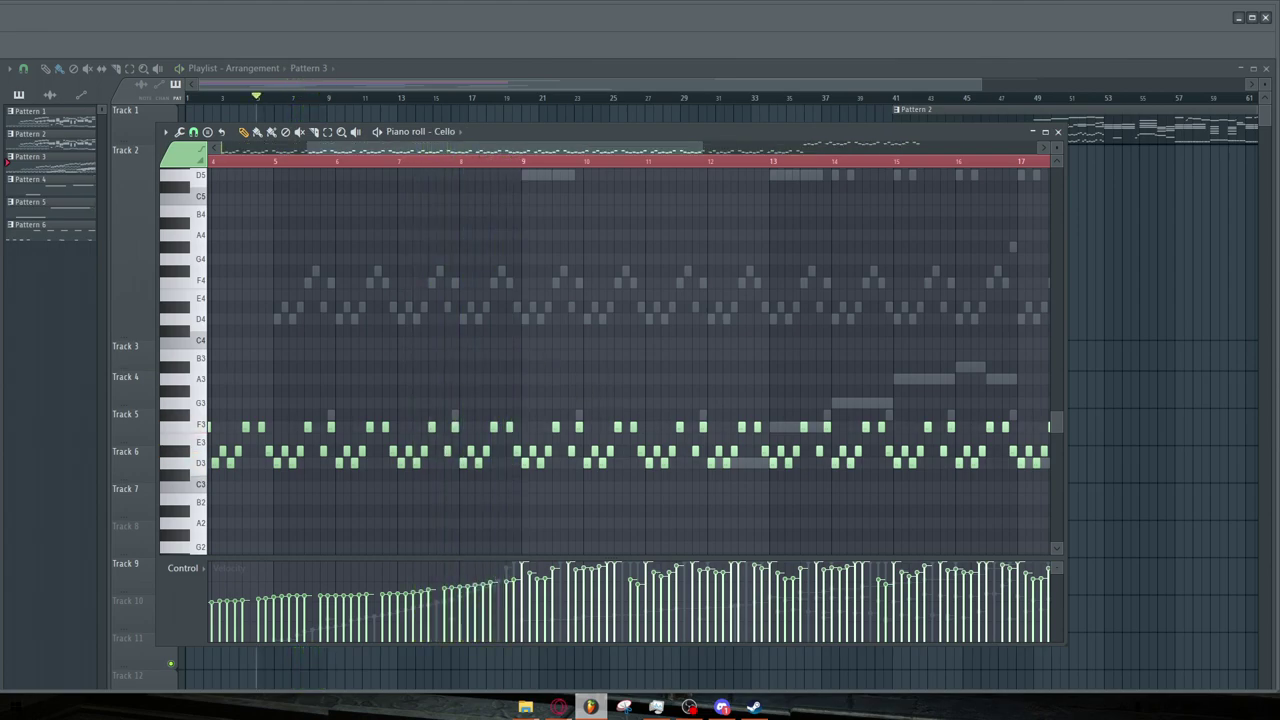
# Switch to the Viola part, play its arpeggio from bar 5 and from just before bar 9, and stop playback
pyautogui.press('Up')
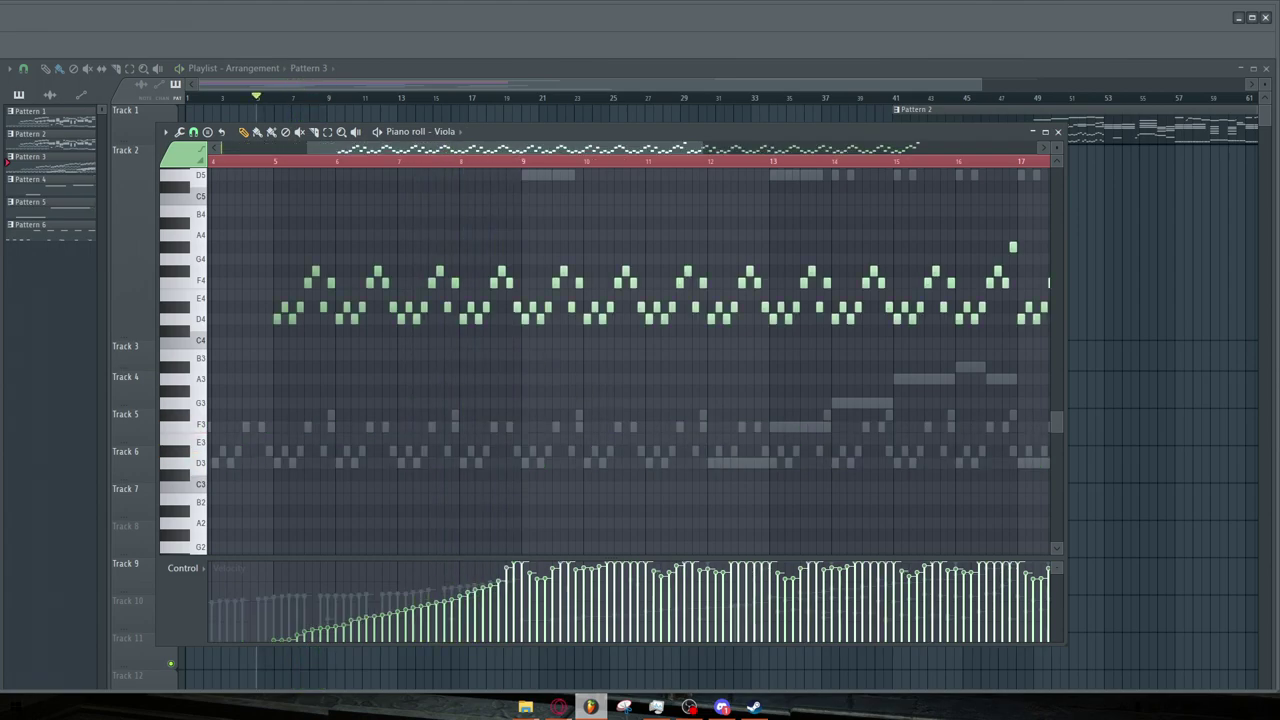
pyautogui.click(280, 162)
pyautogui.click(509, 162)
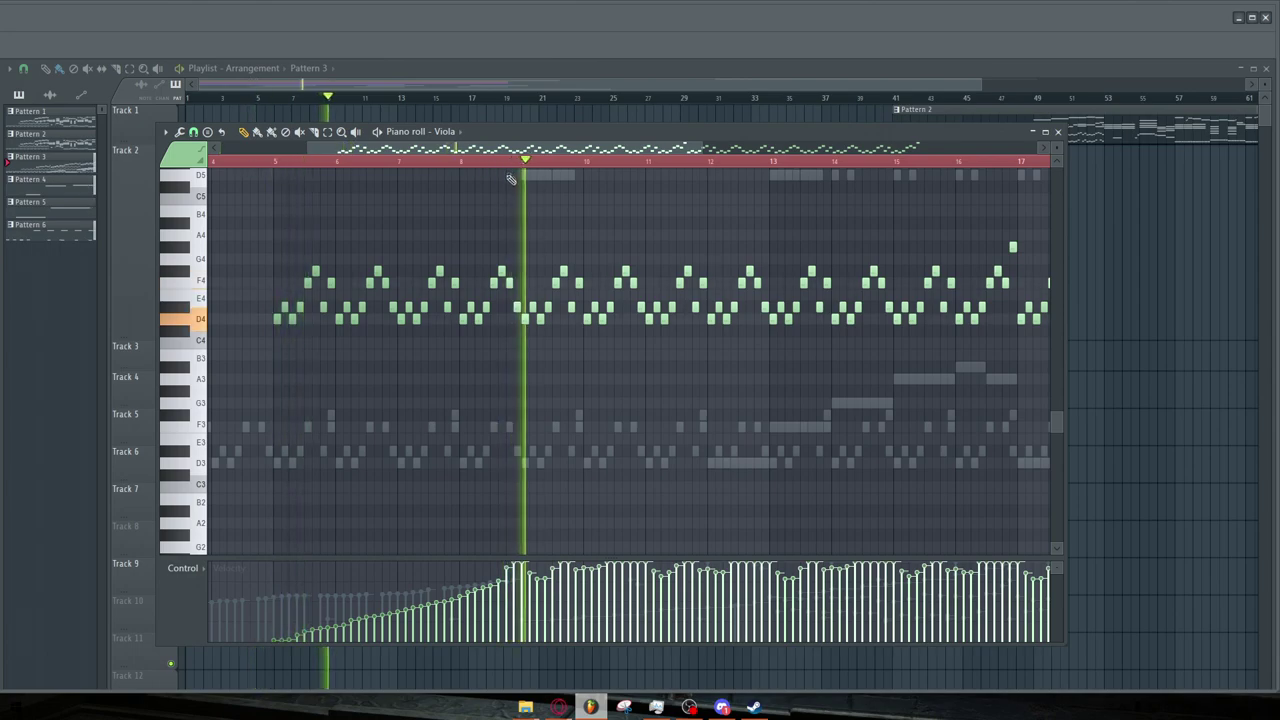
pyautogui.scroll(4, 562, 272)
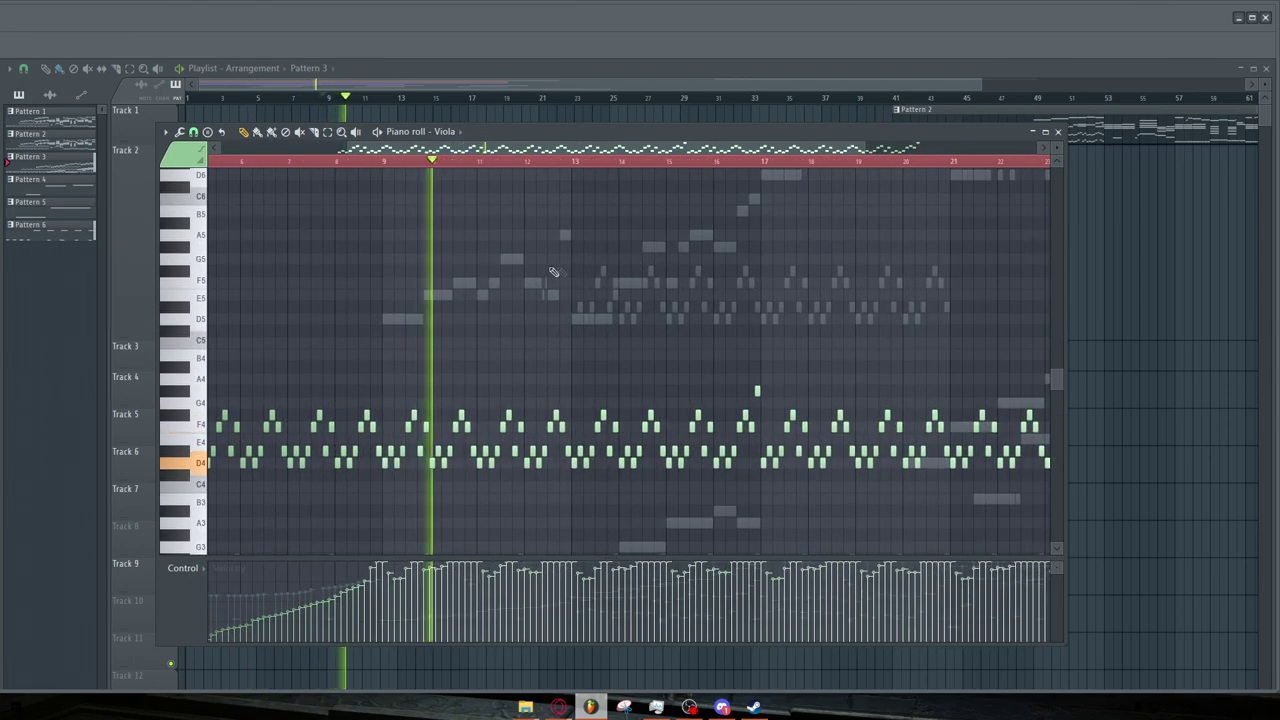
pyautogui.scroll(-3, 534, 277)
pyautogui.press('space')
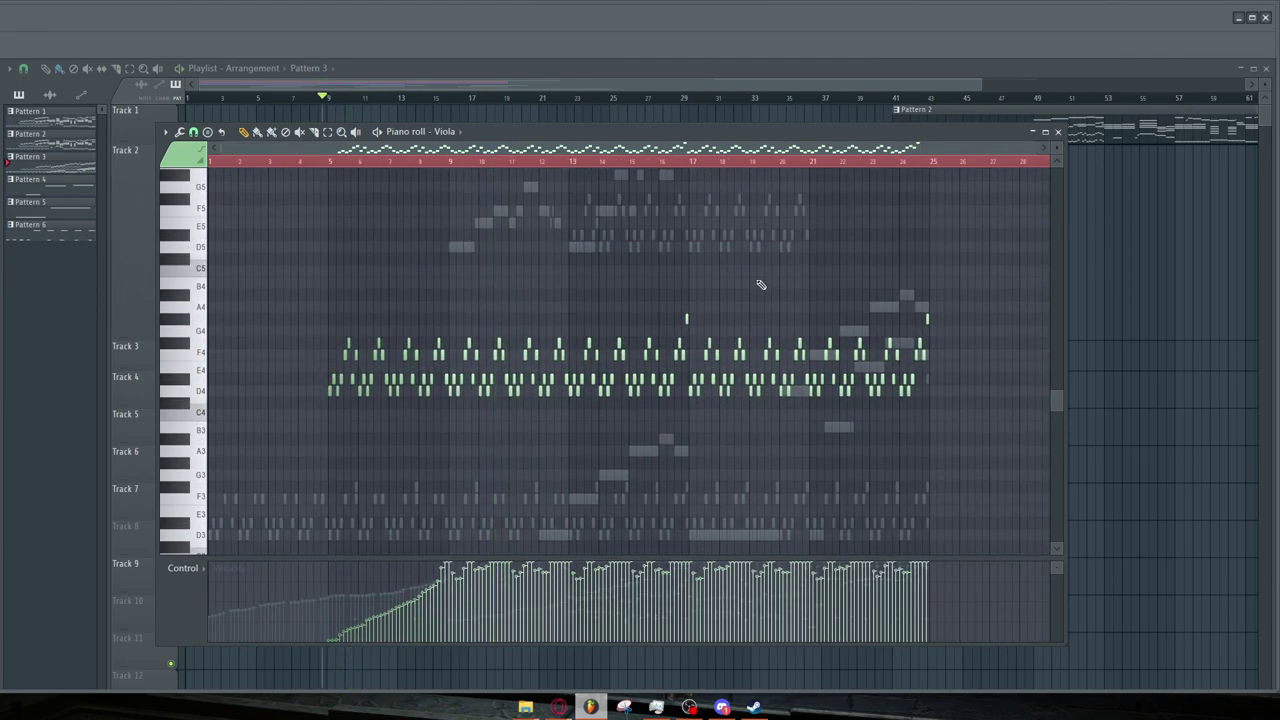
# Switch from the Viola to the Violins I part and examine its melody from bar 9
pyautogui.scroll(3, 760, 285)
pyautogui.scroll(2, 694, 294)
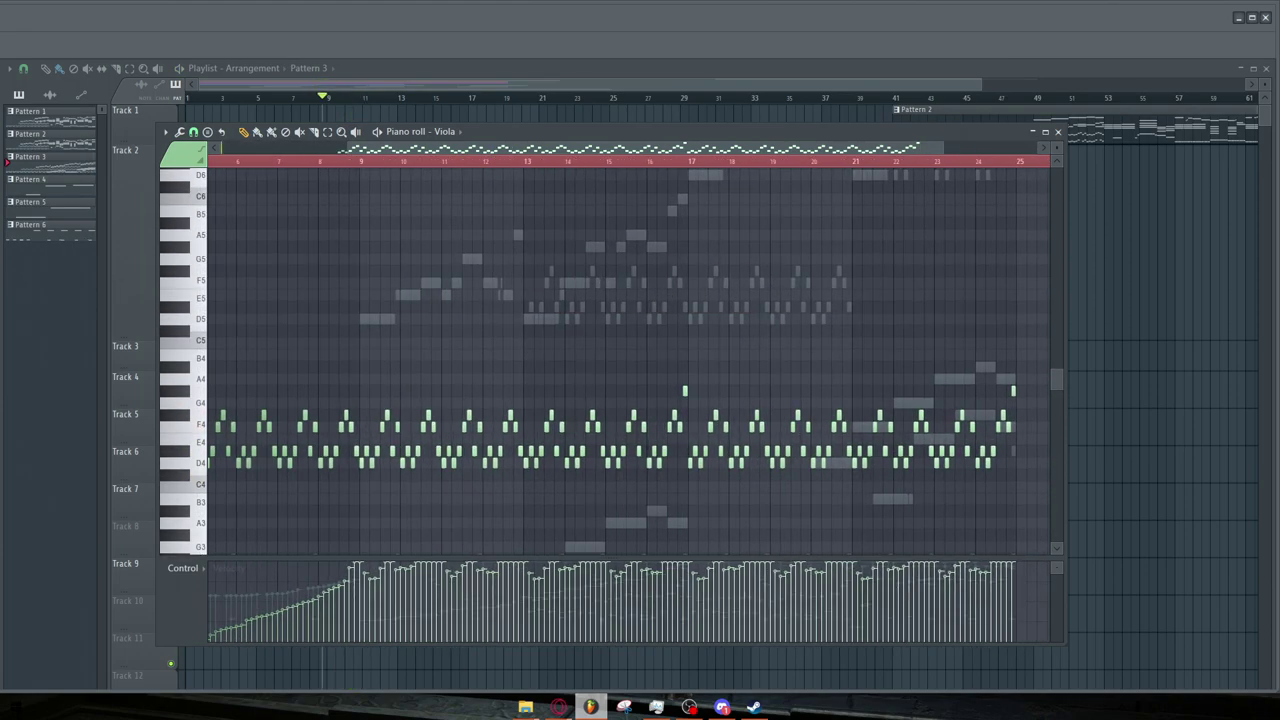
pyautogui.press('Up')
pyautogui.press('Up')
pyautogui.scroll(3, 414, 334)
pyautogui.scroll(2, 399, 328)
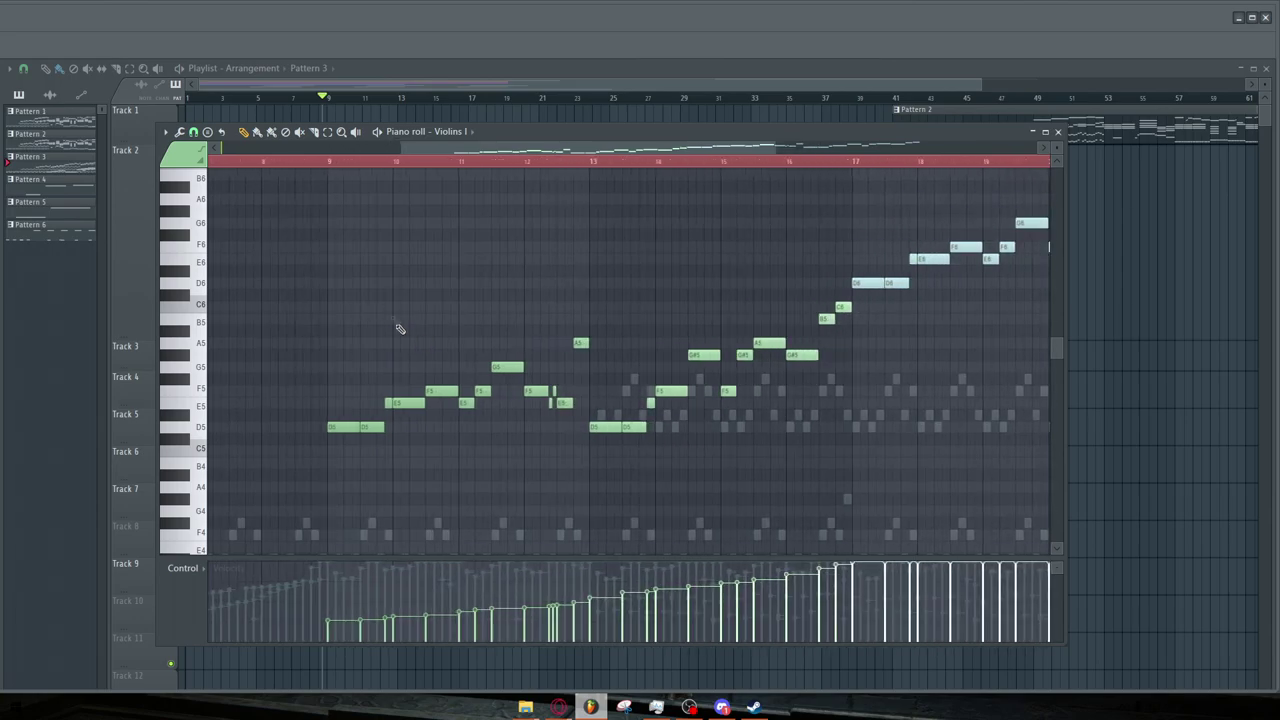
# Play the Violins I melody from just before bar 9, stop playback, and view its notes around bars 17 to 23
pyautogui.press('space')
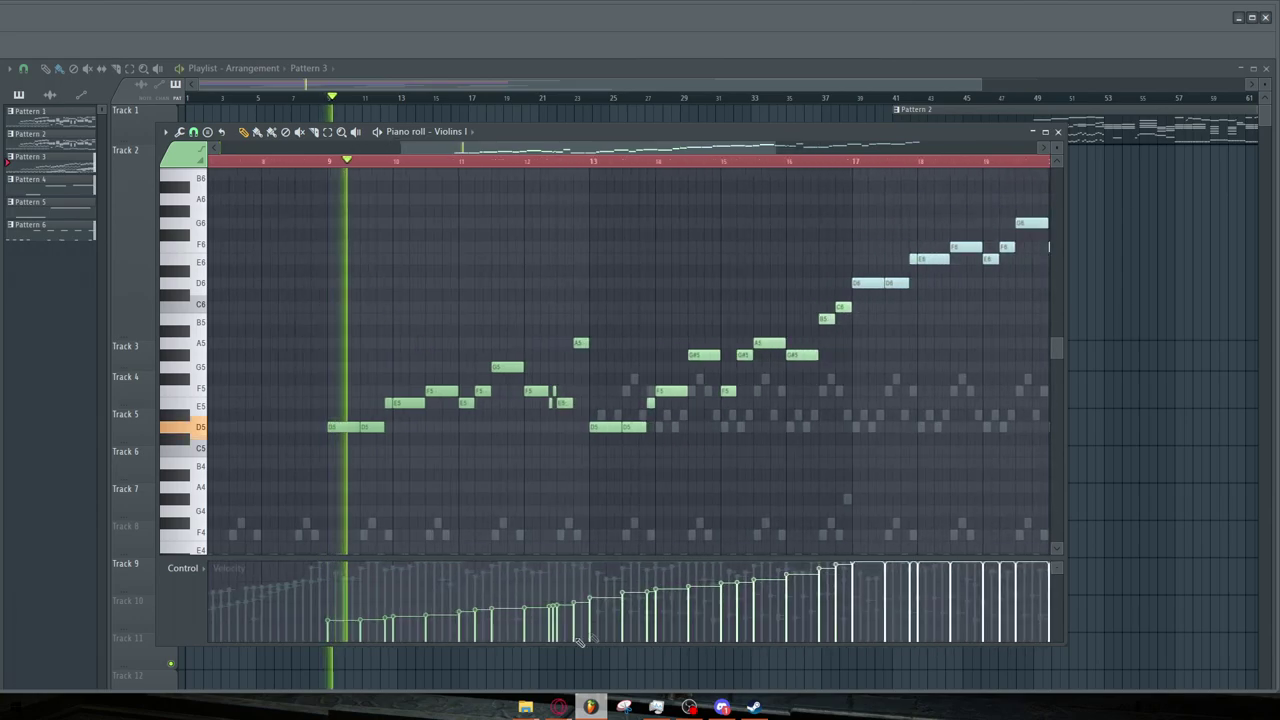
pyautogui.scroll(-2, 560, 190)
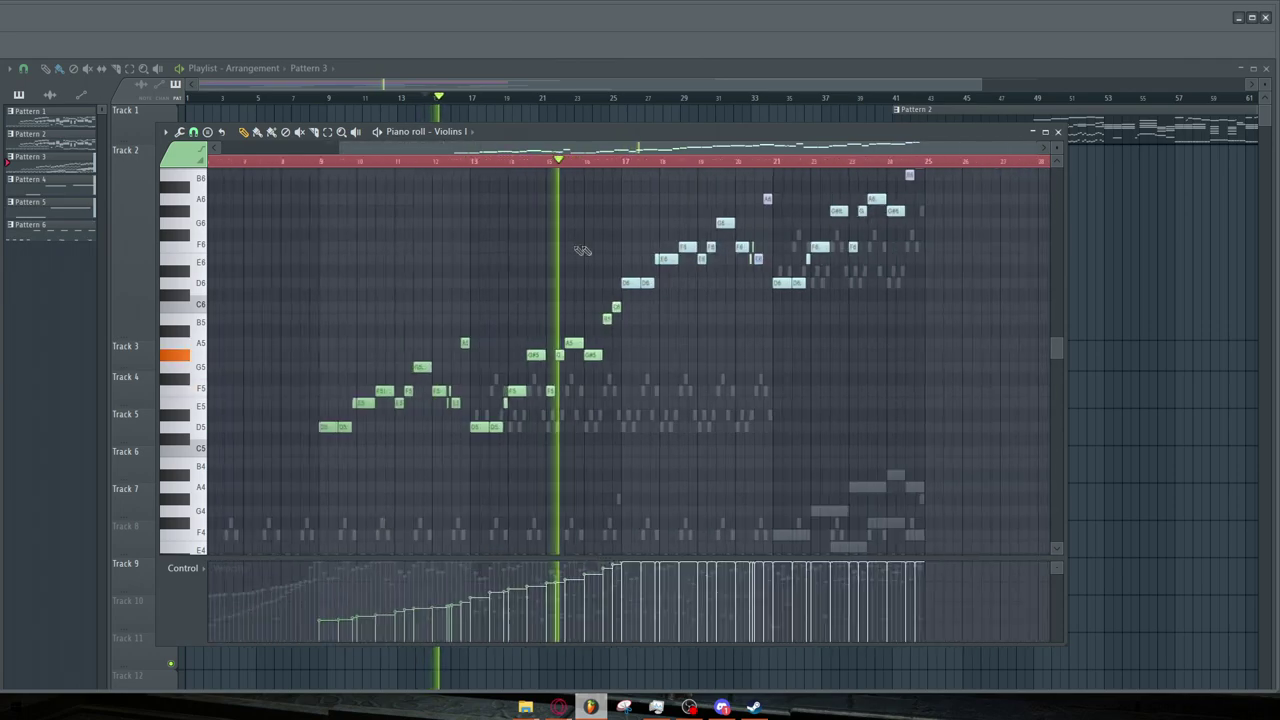
pyautogui.scroll(3, 937, 277)
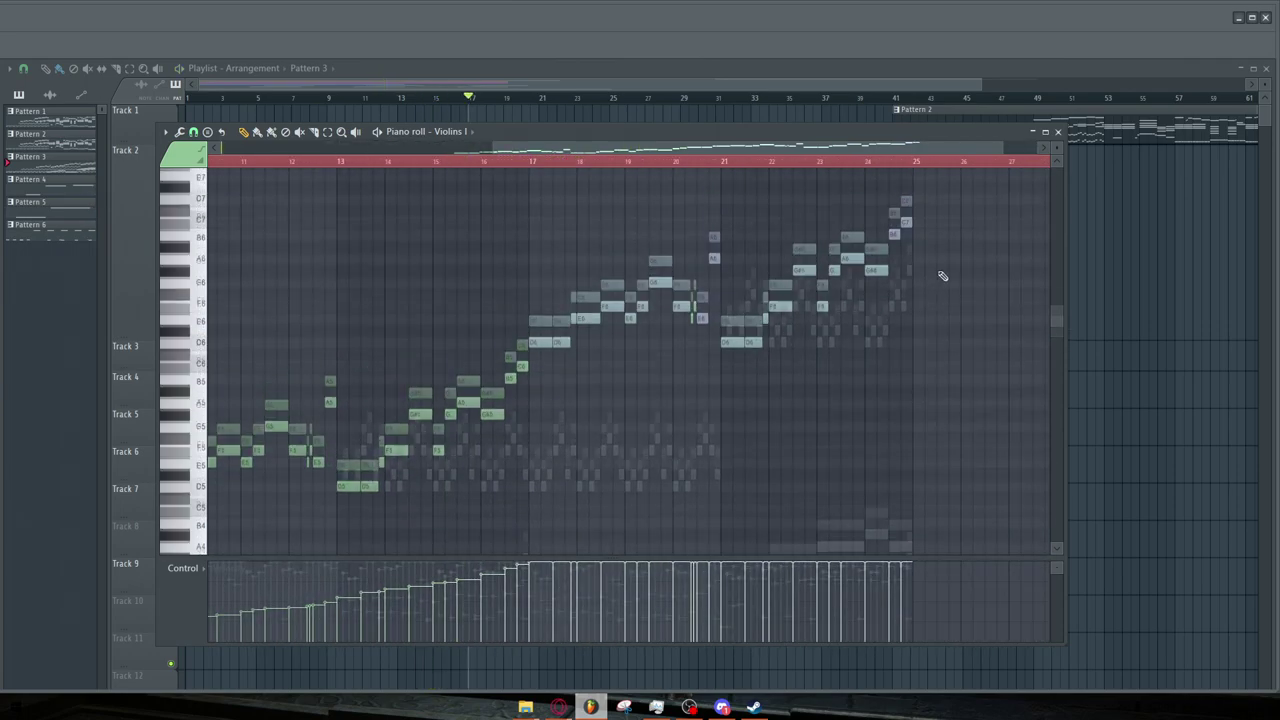
pyautogui.scroll(3, 334, 409)
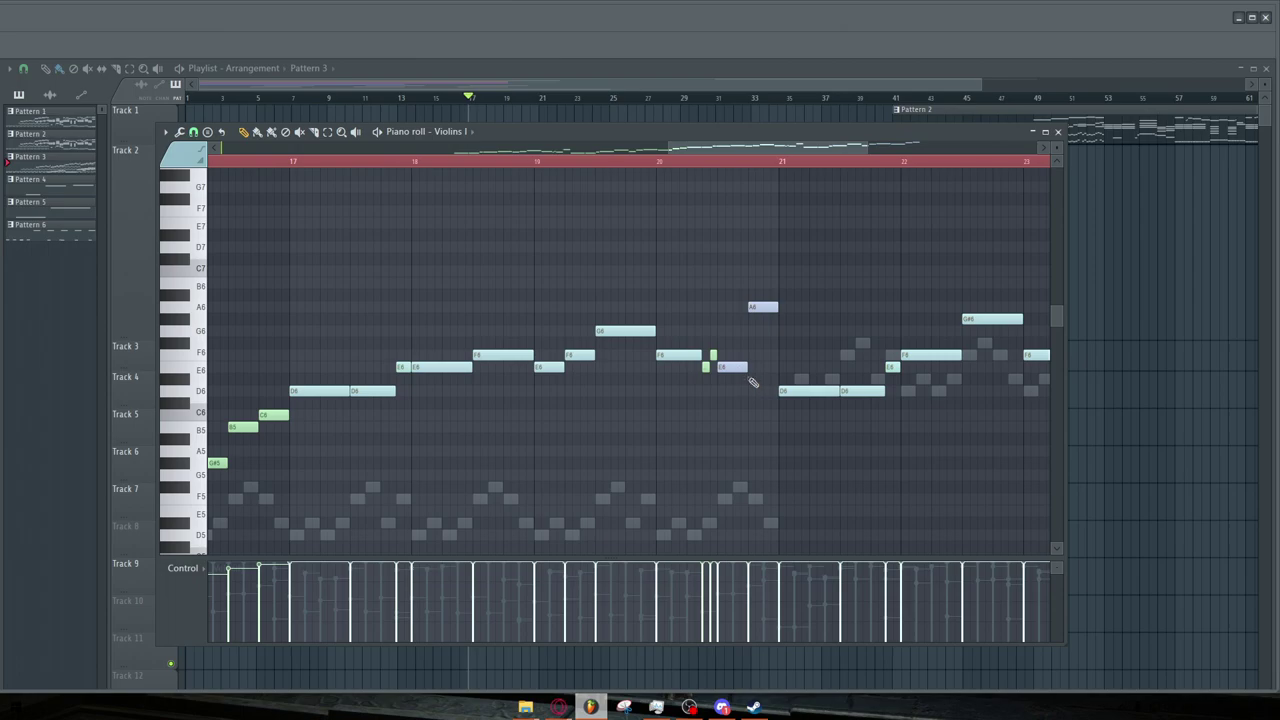
# Play the short E6 and F6 notes in bar 20 of Violins I, stop, and audition the E6 note after them
pyautogui.click(705, 368)
pyautogui.click(700, 354)
pyautogui.click(690, 161)
pyautogui.press('space')
pyautogui.click(684, 161)
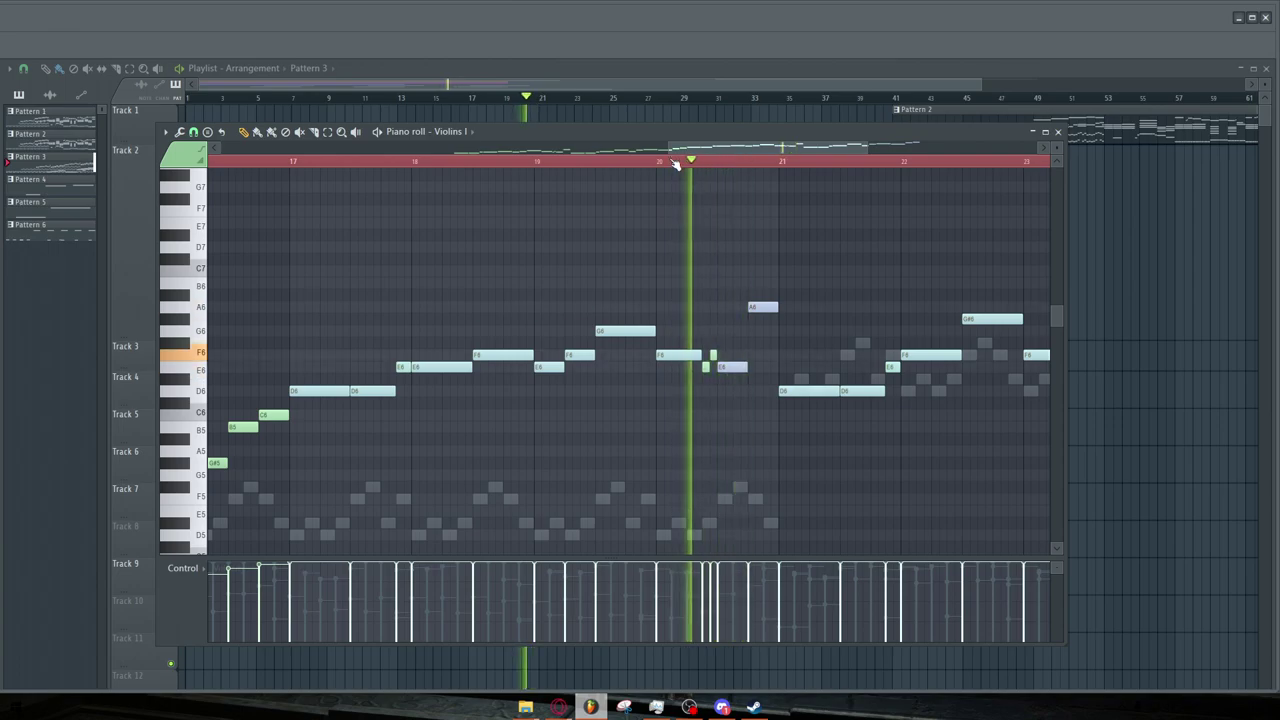
pyautogui.press('space')
pyautogui.click(733, 368)
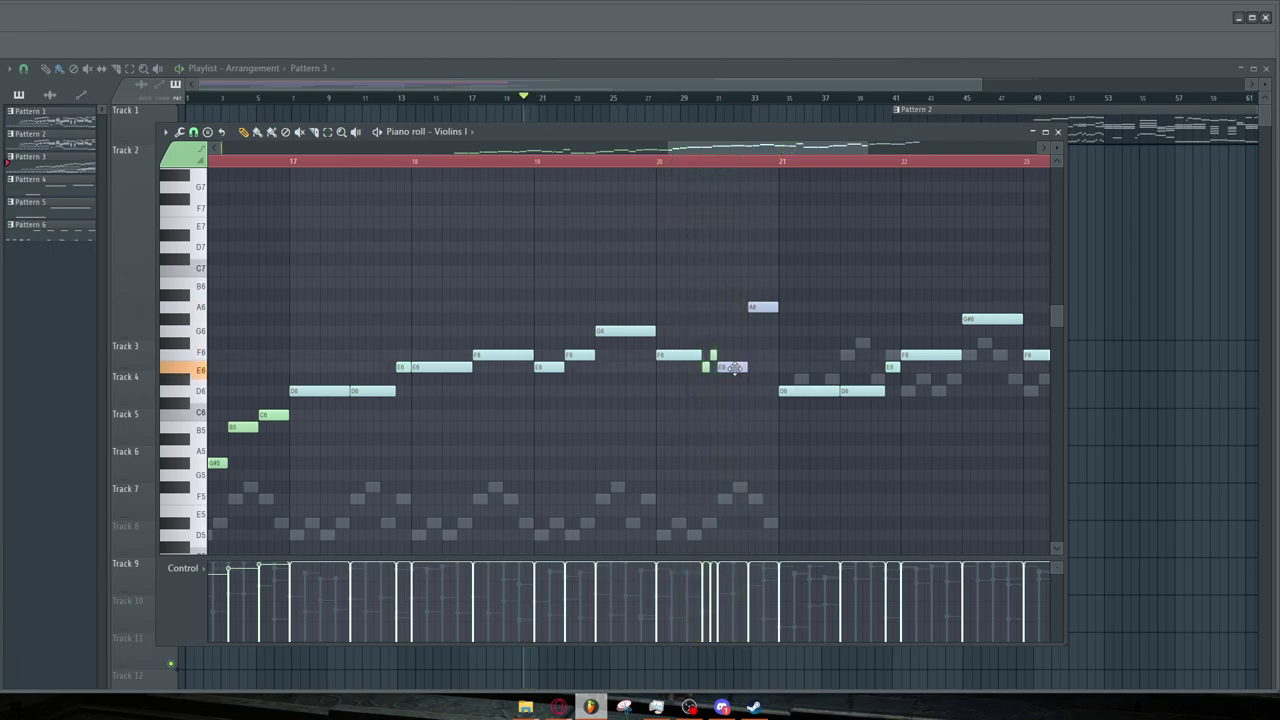
# Audition the A6 note at the end of bar 20 in Violins I and view the wider melody around it
pyautogui.click(760, 306)
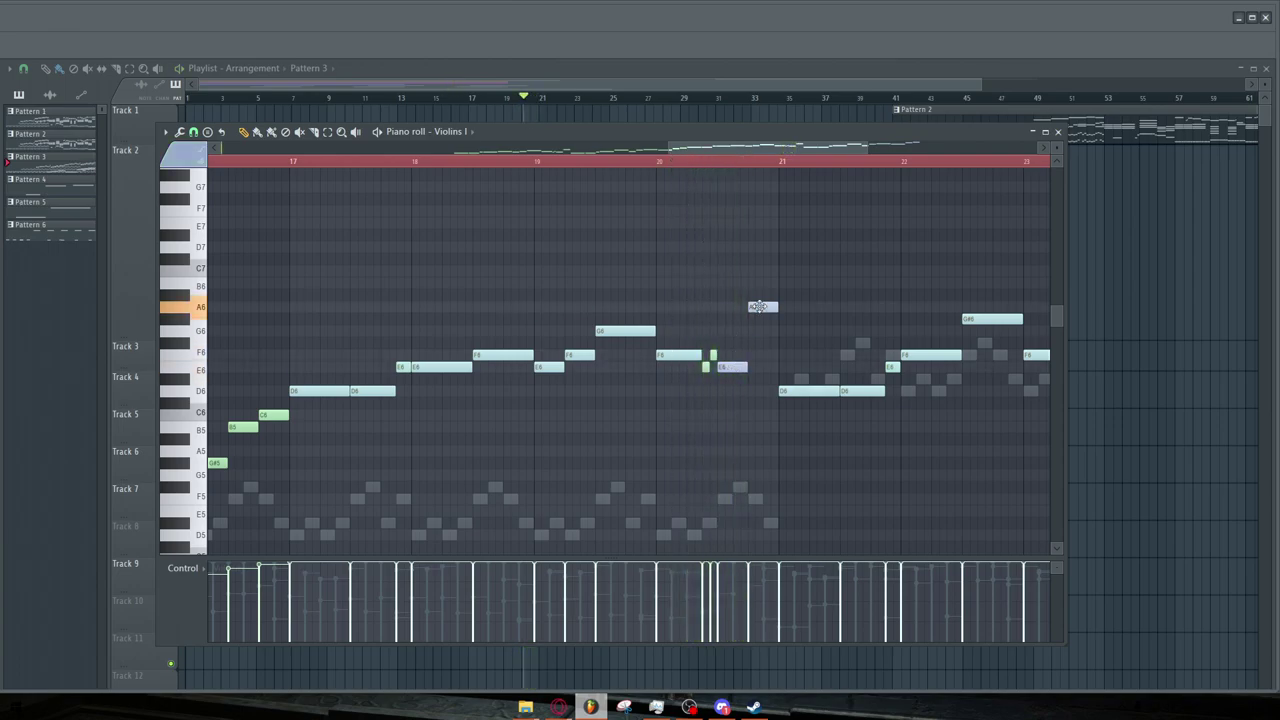
pyautogui.scroll(-5, 760, 306)
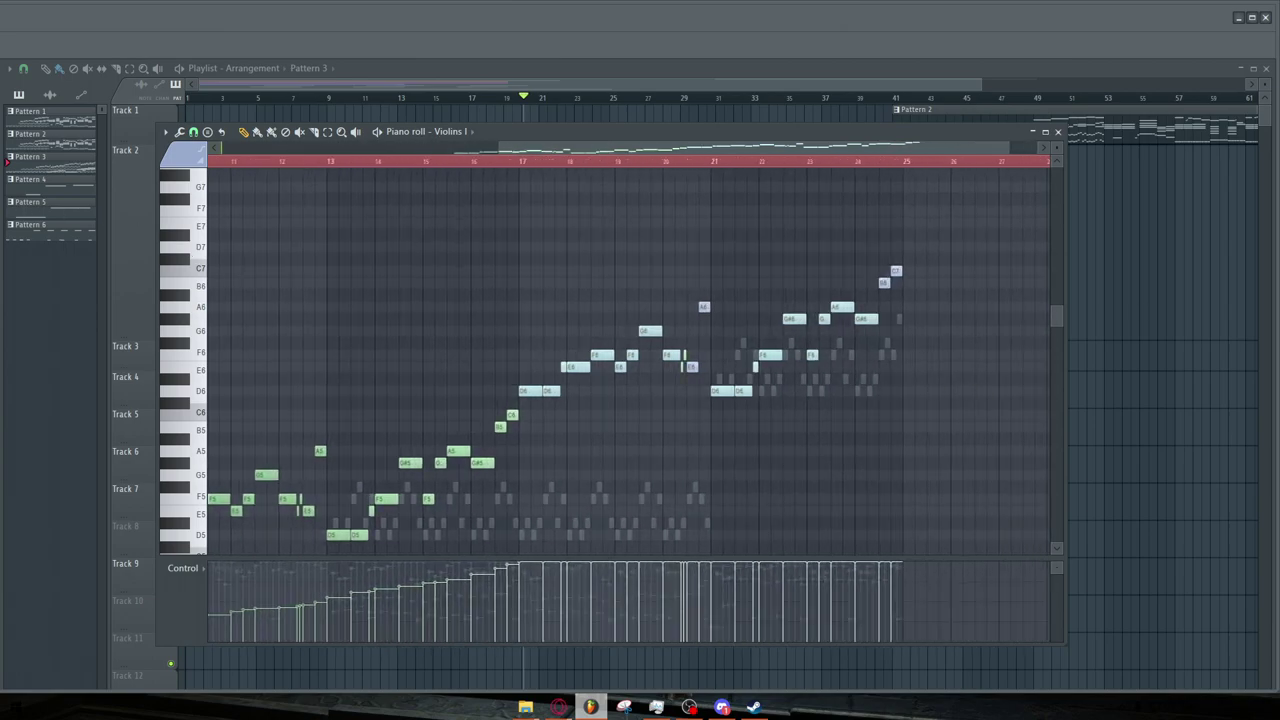
# Show the Violins I Kontakt instrument and minimize its Spiccato, Staccato, Marcato, Sustains and Tremolo patches
pyautogui.click(422, 158)
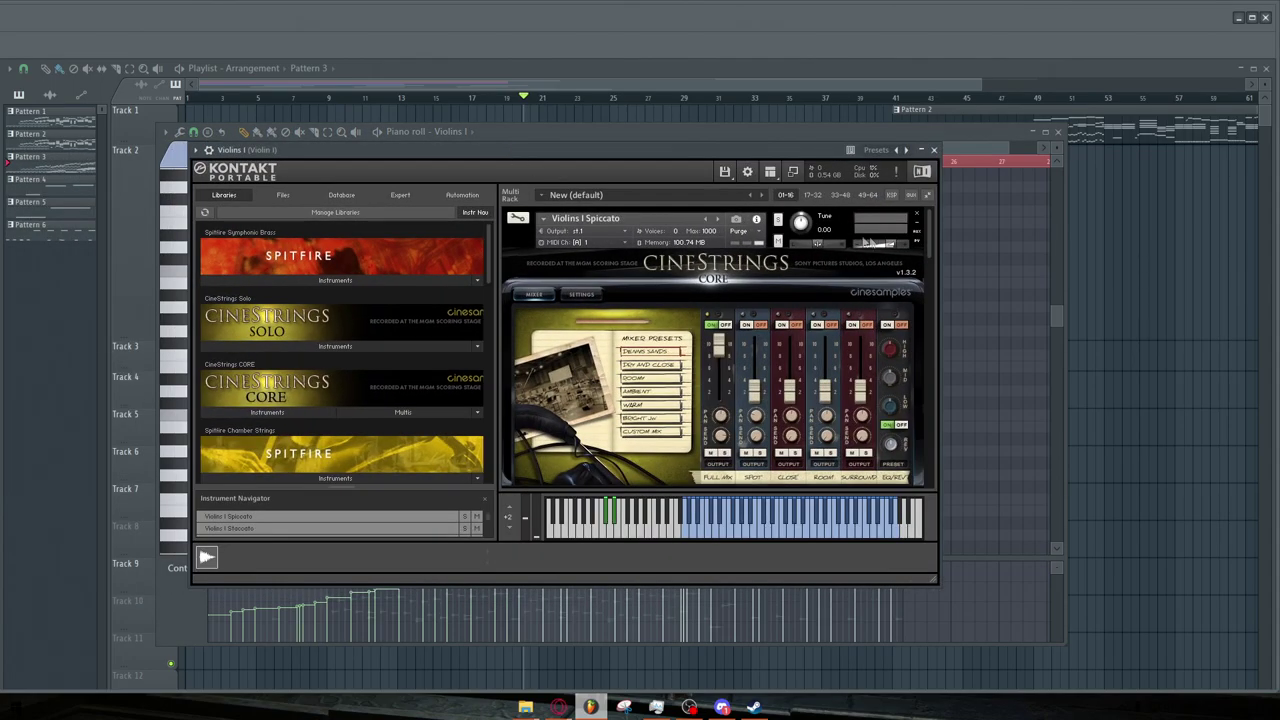
pyautogui.click(918, 232)
pyautogui.click(918, 257)
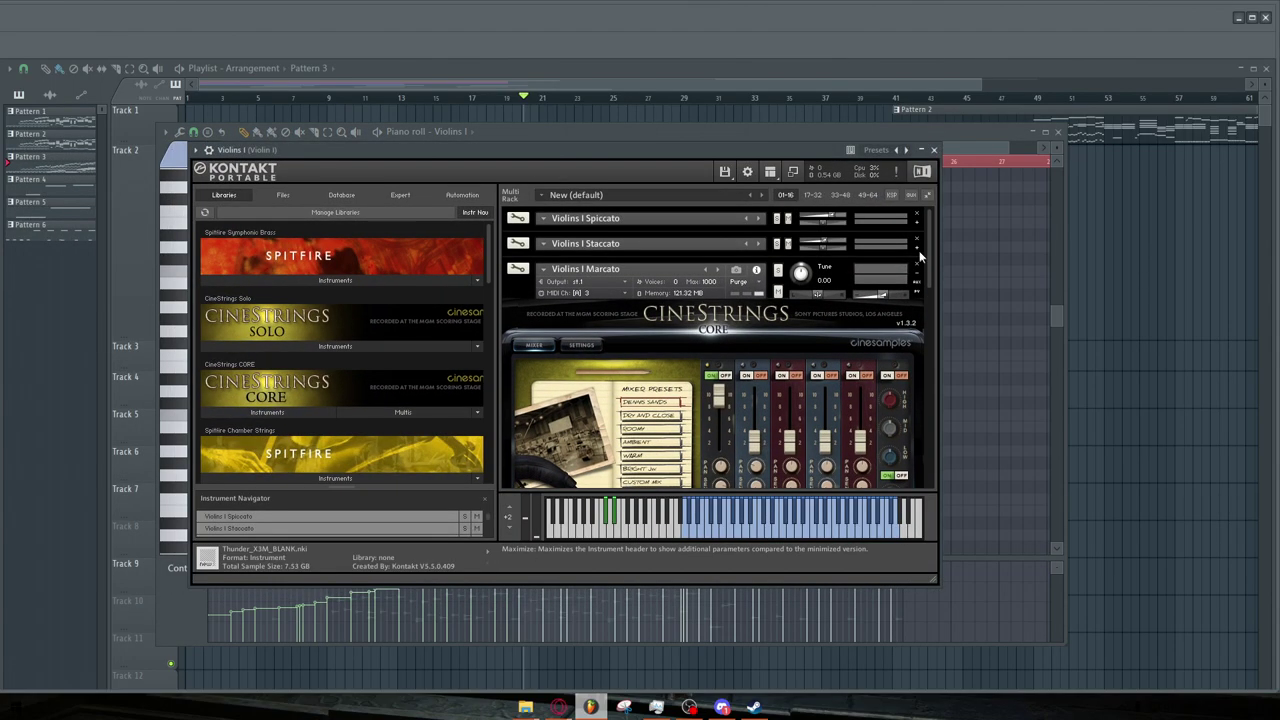
pyautogui.click(918, 280)
pyautogui.click(918, 305)
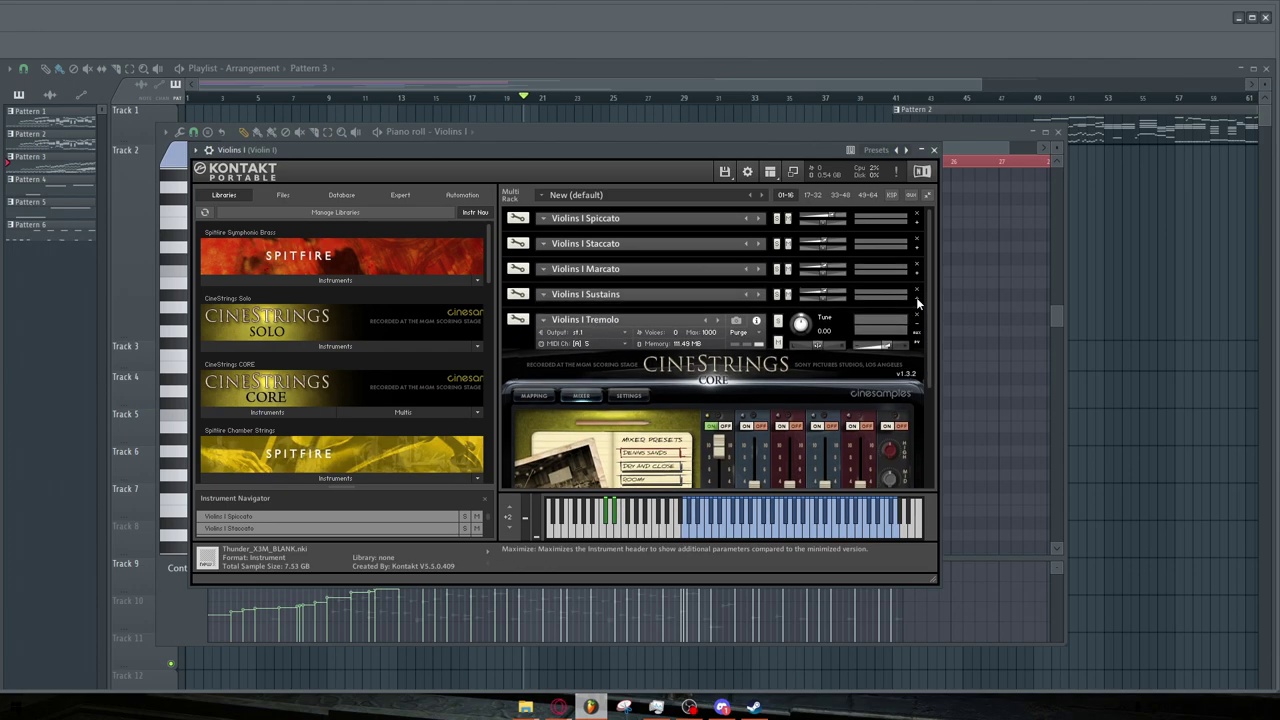
pyautogui.click(917, 328)
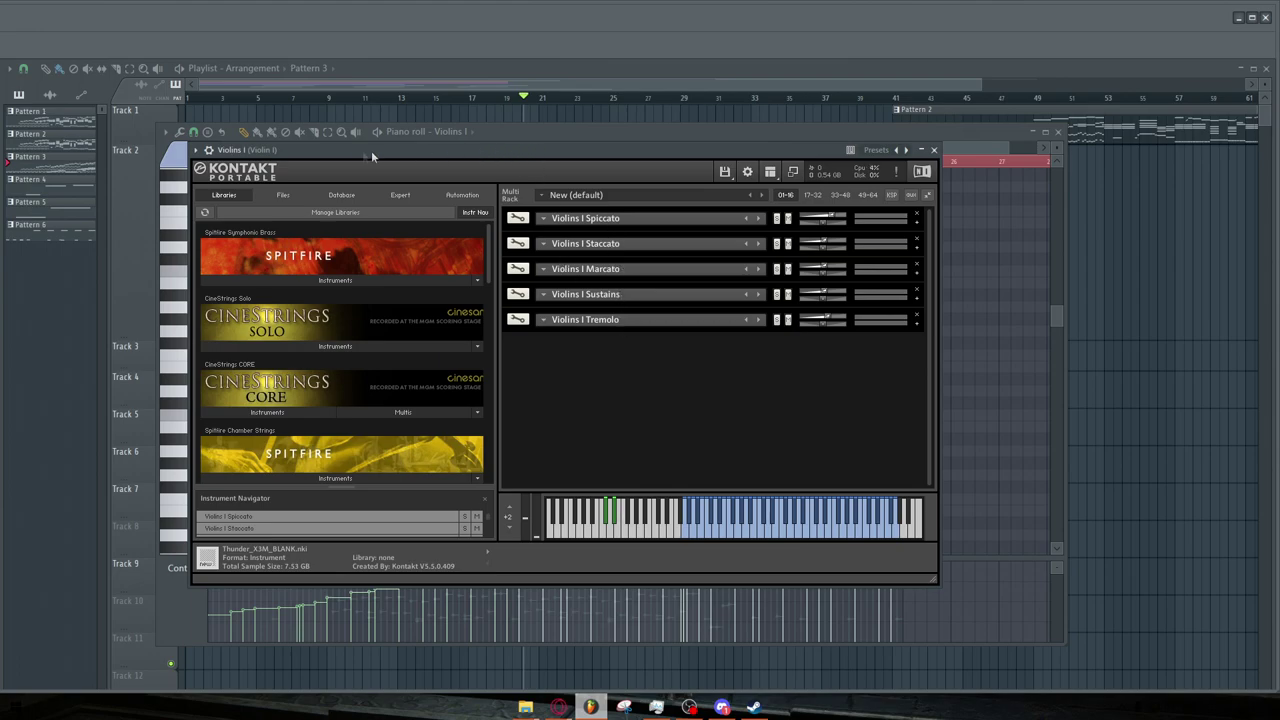
# Move the Kontakt window off the piano roll's header and check the note color palette with its 16 channels
pyautogui.moveTo(812, 152); pyautogui.dragTo(807, 203)
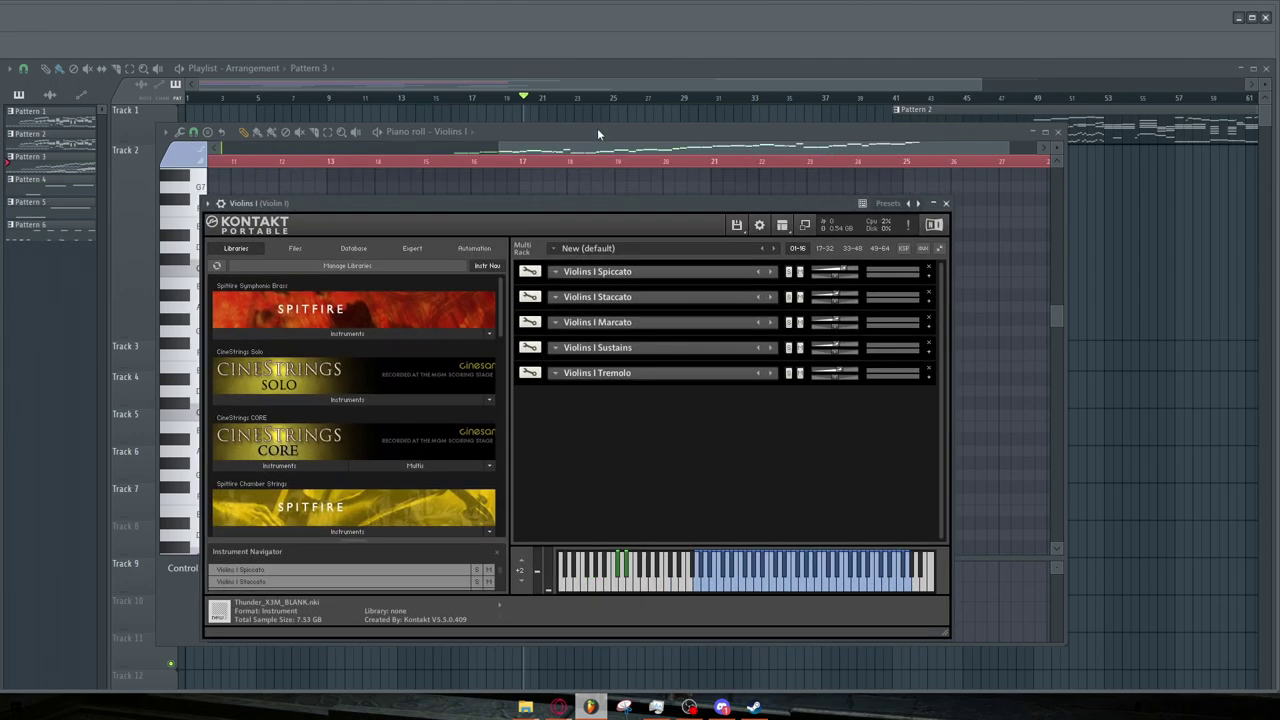
pyautogui.click(597, 130)
pyautogui.click(187, 158)
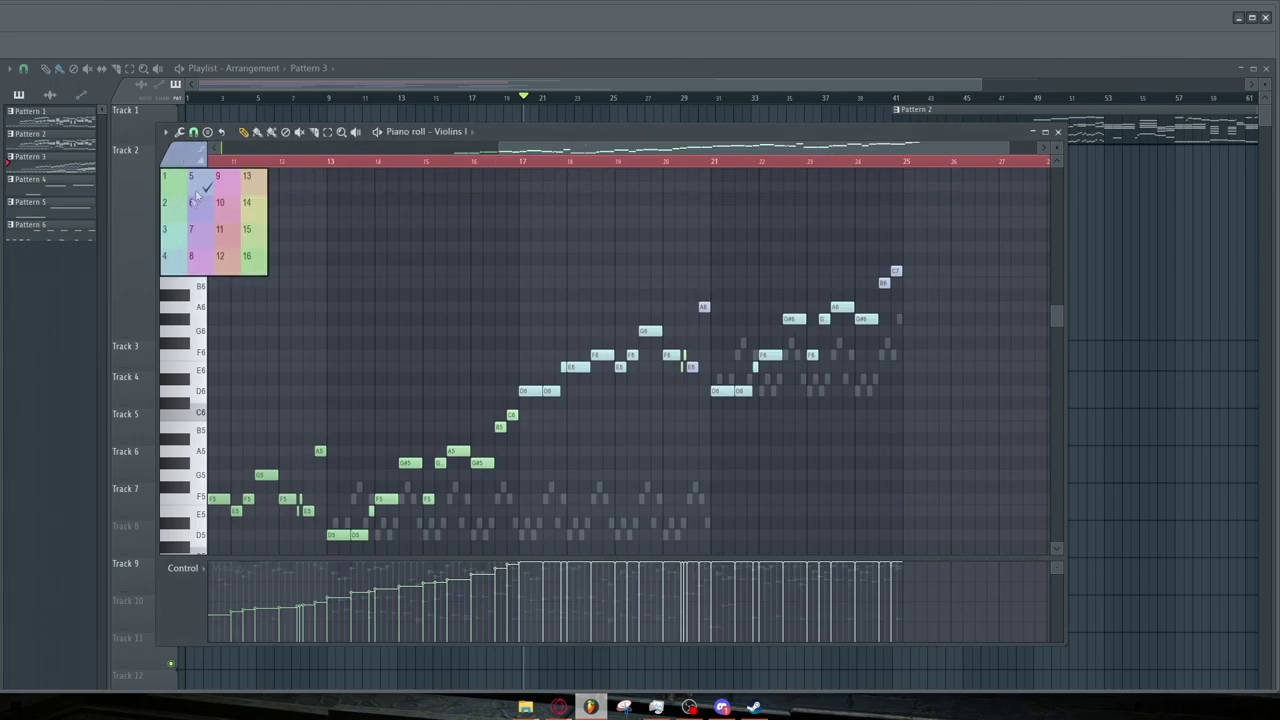
pyautogui.click(363, 224)
pyautogui.scroll(3, 650, 253)
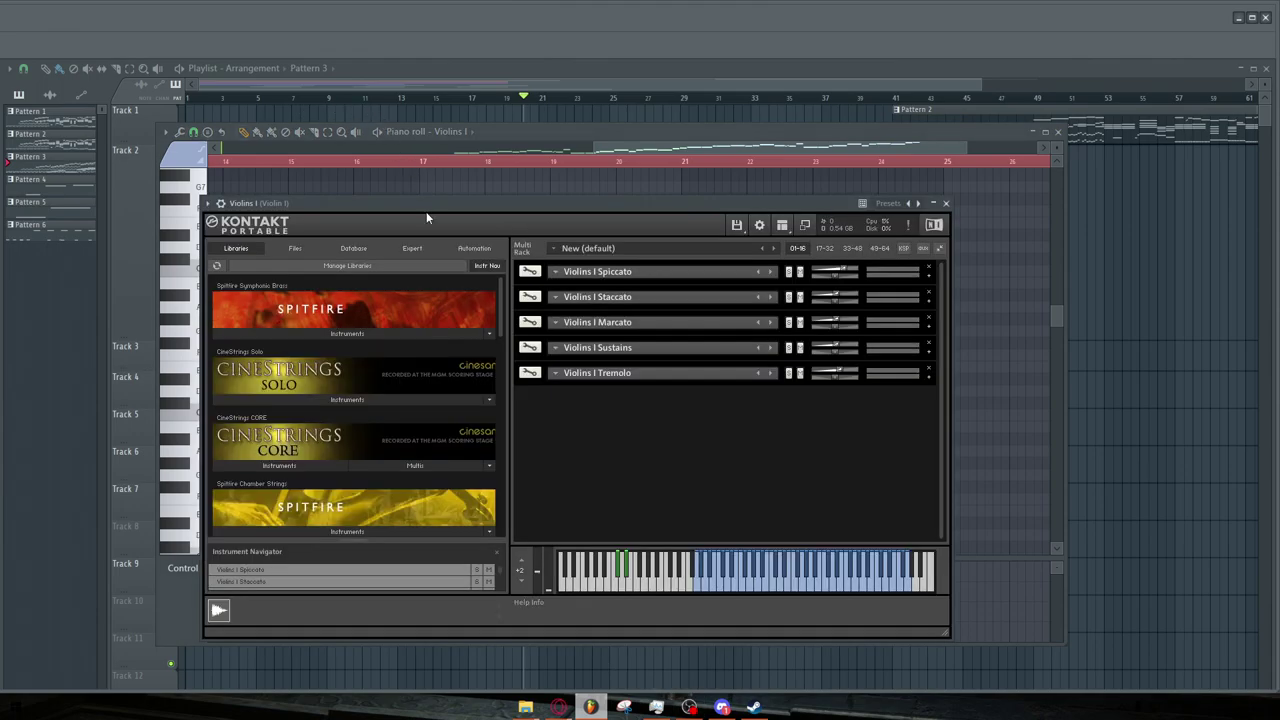
# Raise Kontakt's modulation wheel and display the list of MIDI controller assignments
pyautogui.moveTo(426, 211); pyautogui.dragTo(456, 161)
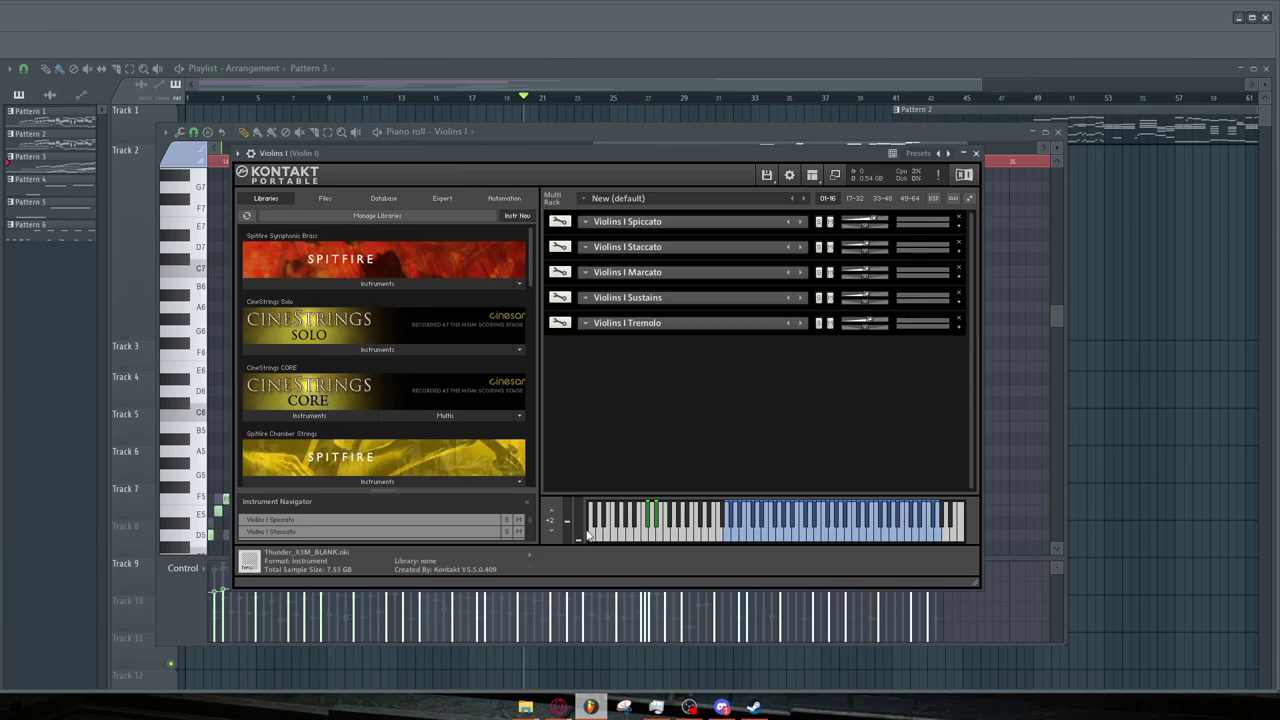
pyautogui.moveTo(580, 522); pyautogui.dragTo(588, 500)
pyautogui.click(240, 154)
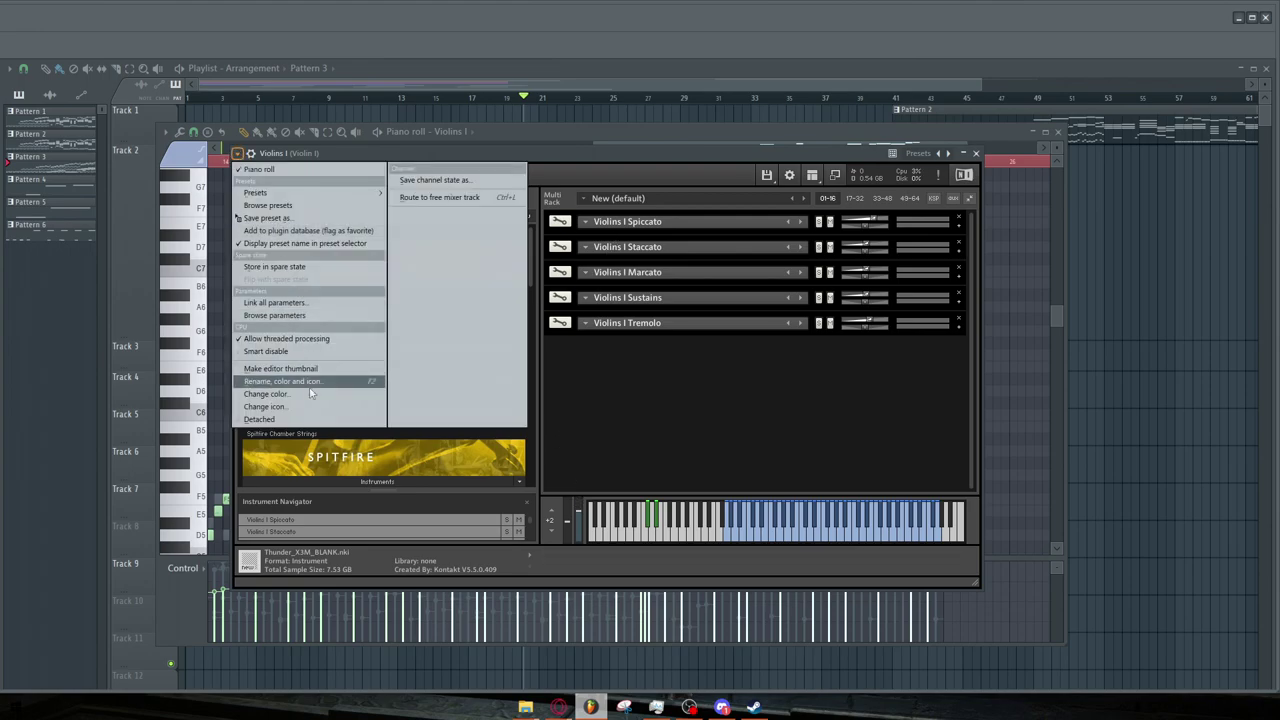
pyautogui.click(567, 150)
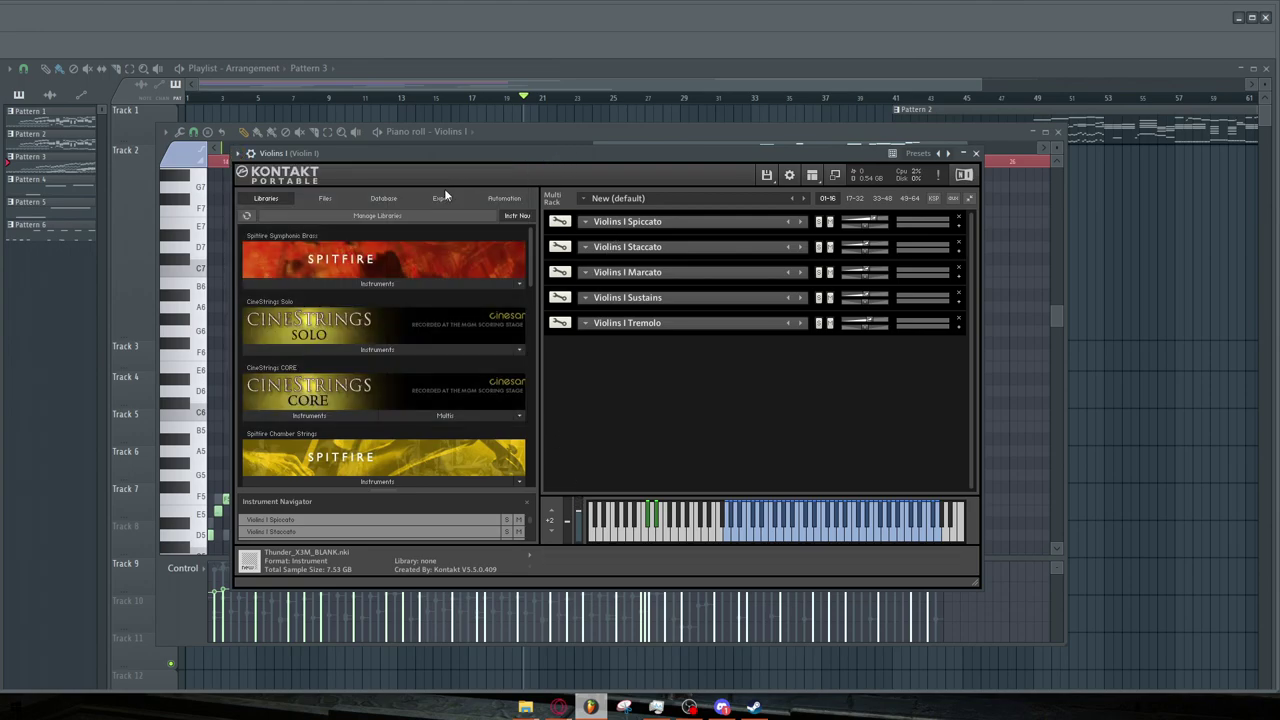
pyautogui.click(502, 198)
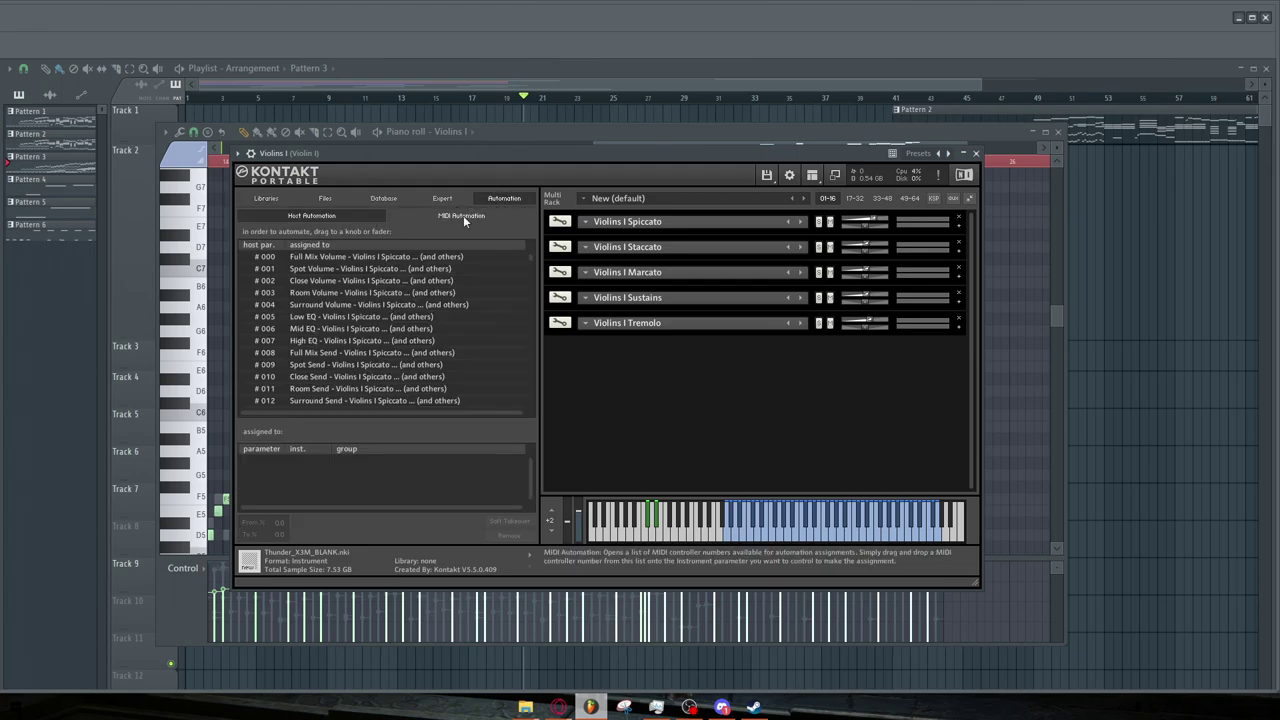
pyautogui.click(461, 216)
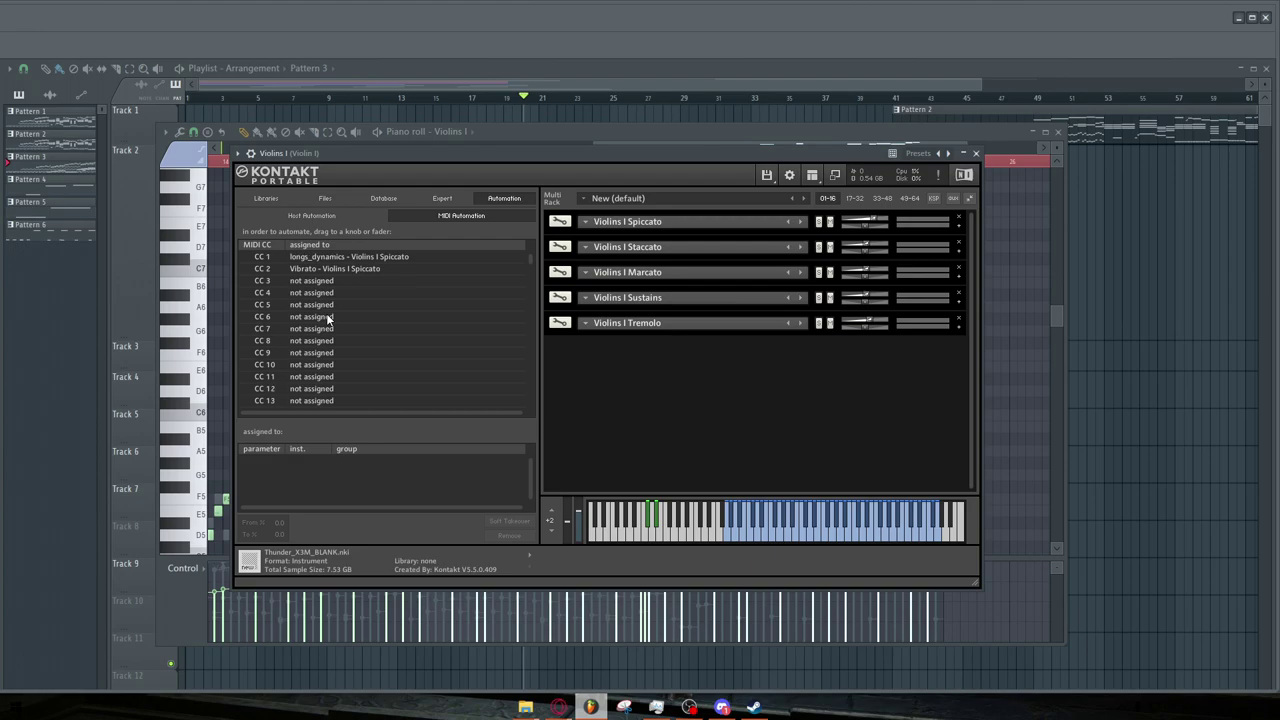
# Examine the Violins I Staccato patch's dynamics settings and the MIDI CC assignment list, then close Kontakt
pyautogui.click(958, 248)
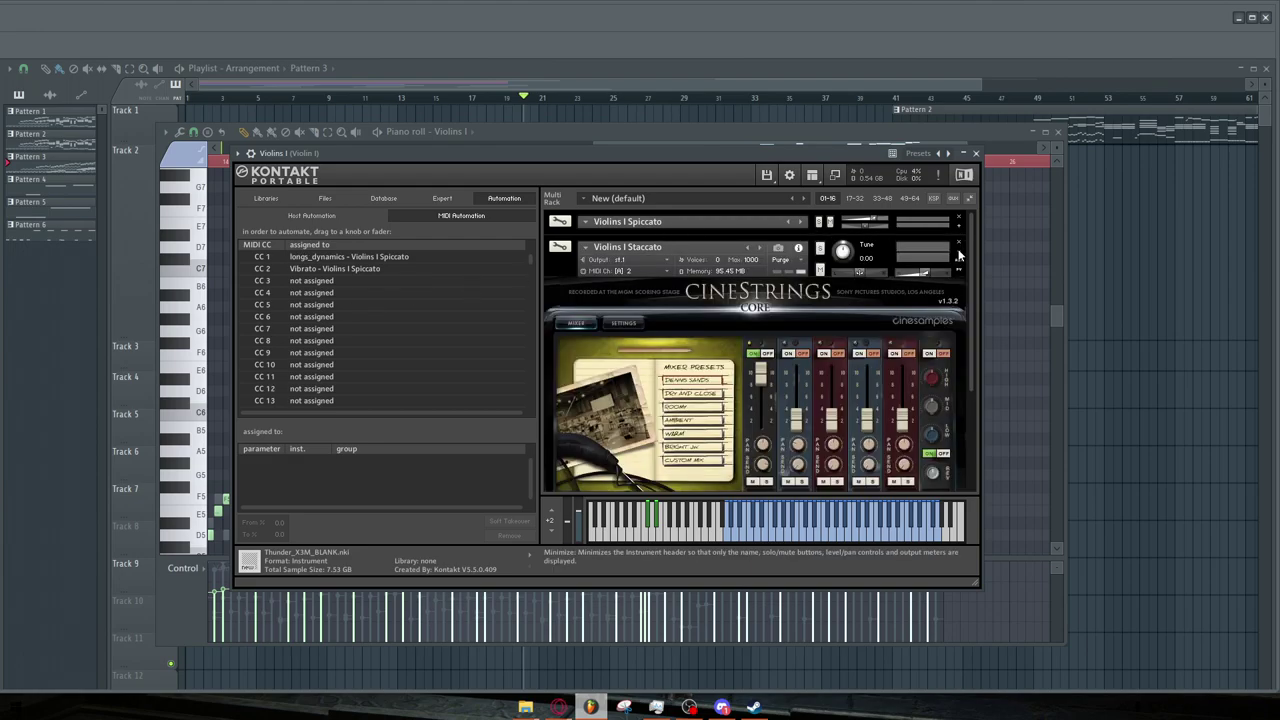
pyautogui.click(624, 324)
pyautogui.scroll(-1, 627, 420)
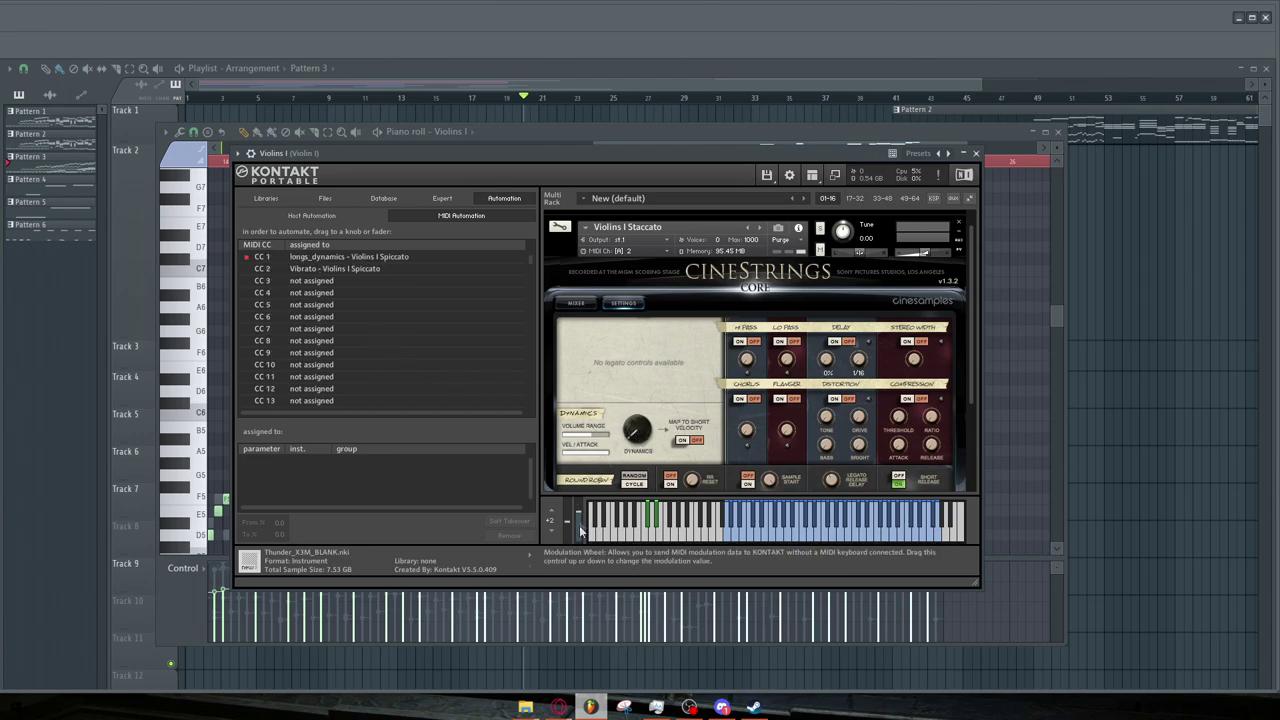
pyautogui.scroll(-8, 386, 319)
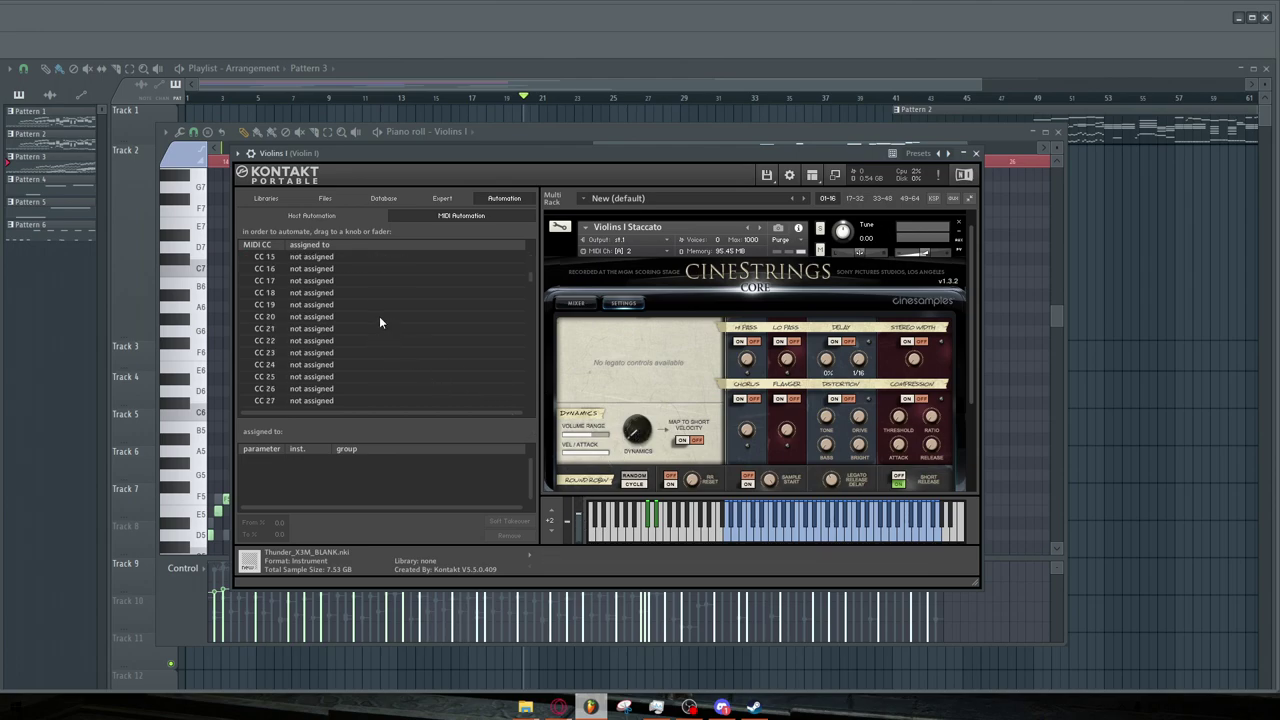
pyautogui.scroll(-4, 281, 293)
pyautogui.scroll(2, 344, 338)
pyautogui.click(977, 153)
# View the full Violins I melody with the other parts' notes and close the piano roll
pyautogui.keyDown('ctrl'); pyautogui.scroll(-3, 604, 218); pyautogui.keyUp('ctrl')
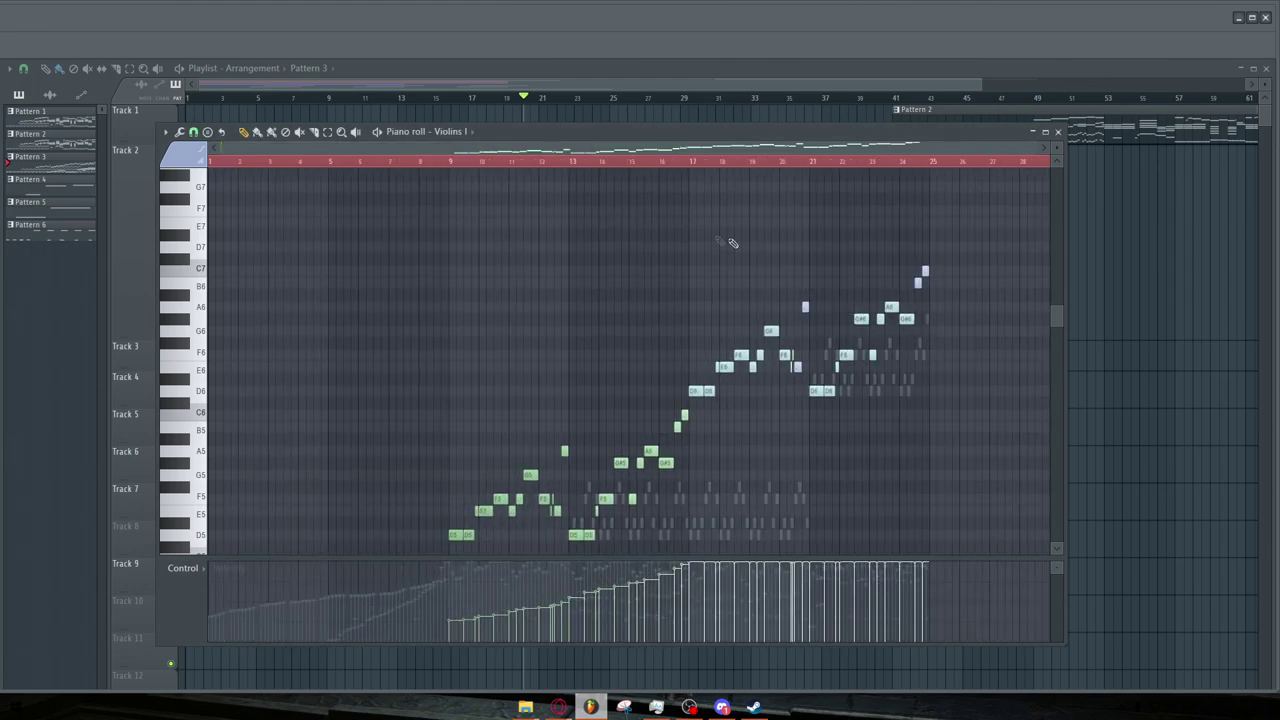
pyautogui.scroll(-3, 730, 245)
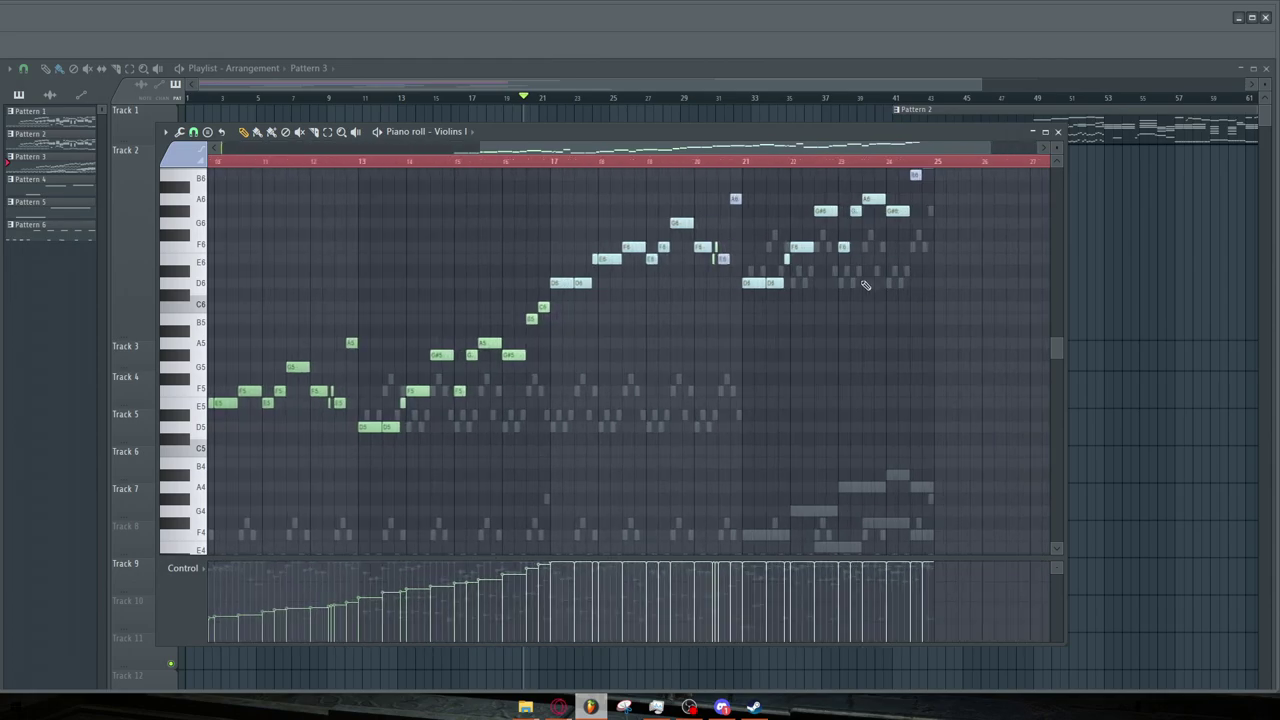
pyautogui.click(1060, 133)
# Delete the Kontakt Portable modulation clip on Track 3 and put the Trombones modulation clip there, shortened to end at bar 25
pyautogui.scroll(-2, 557, 271)
pyautogui.scroll(2, 432, 255)
pyautogui.keyDown('ctrl'); pyautogui.scroll(1, 432, 255); pyautogui.keyUp('ctrl')
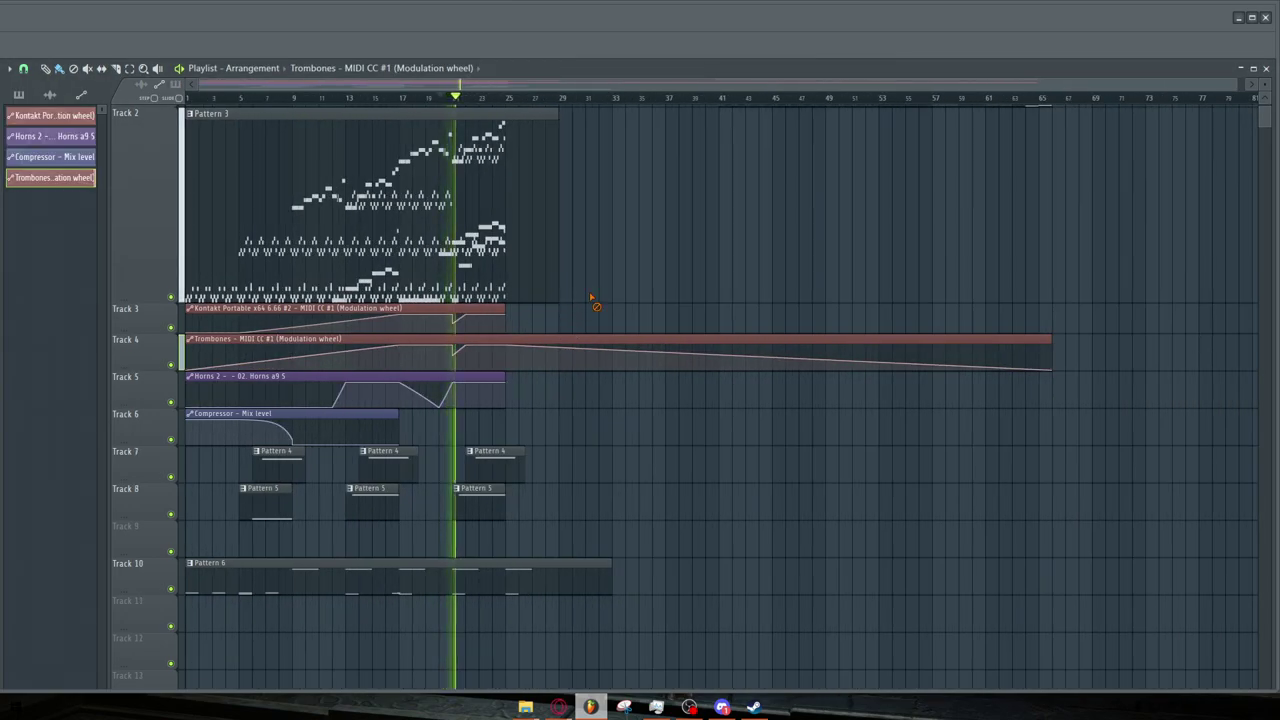
pyautogui.rightClick(503, 312)
pyautogui.moveTo(1050, 339); pyautogui.dragTo(527, 313)
# Play the arrangement from bar 13 past bar 17 and stop playback
pyautogui.click(348, 102)
pyautogui.scroll(2, 200, 191)
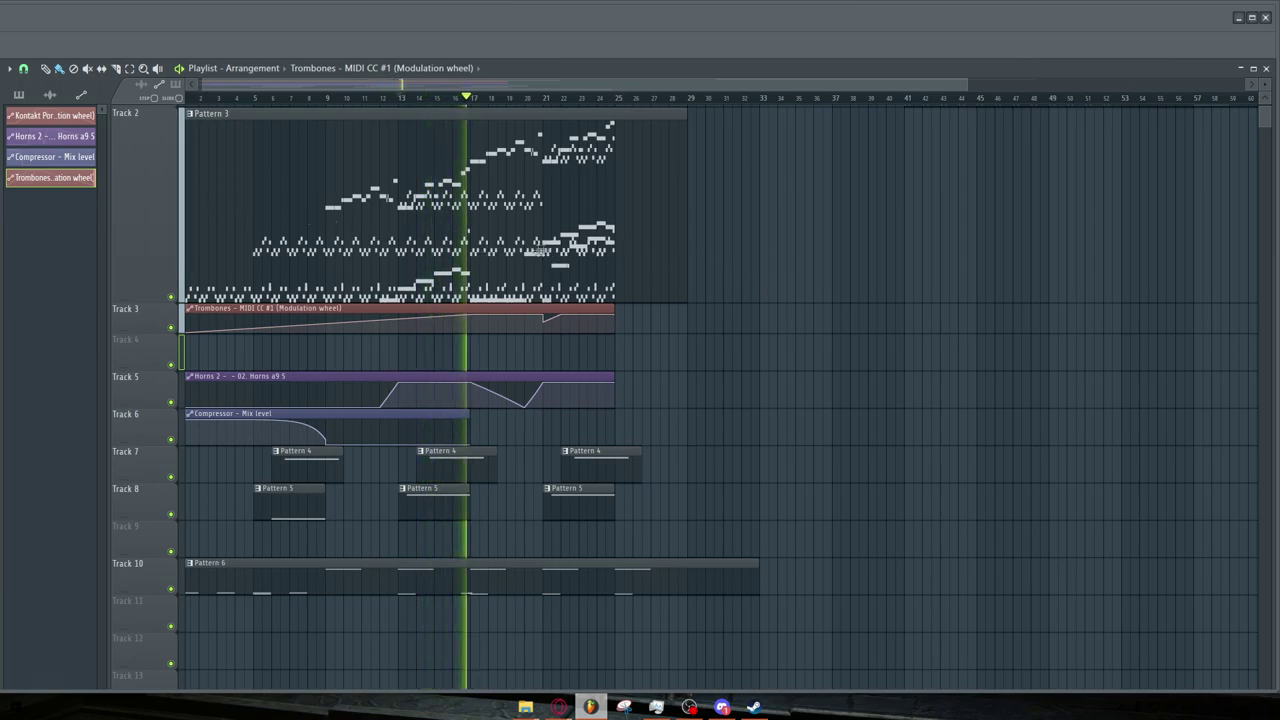
pyautogui.scroll(1, 488, 250)
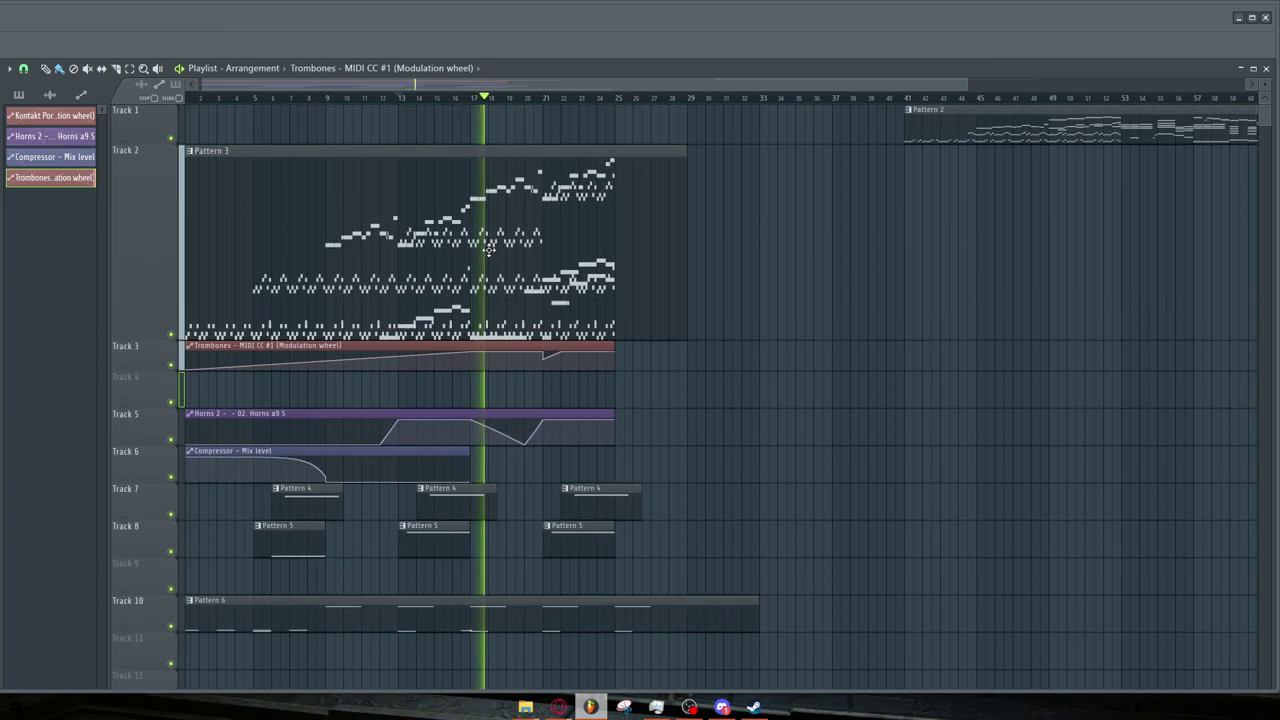
pyautogui.press('space')
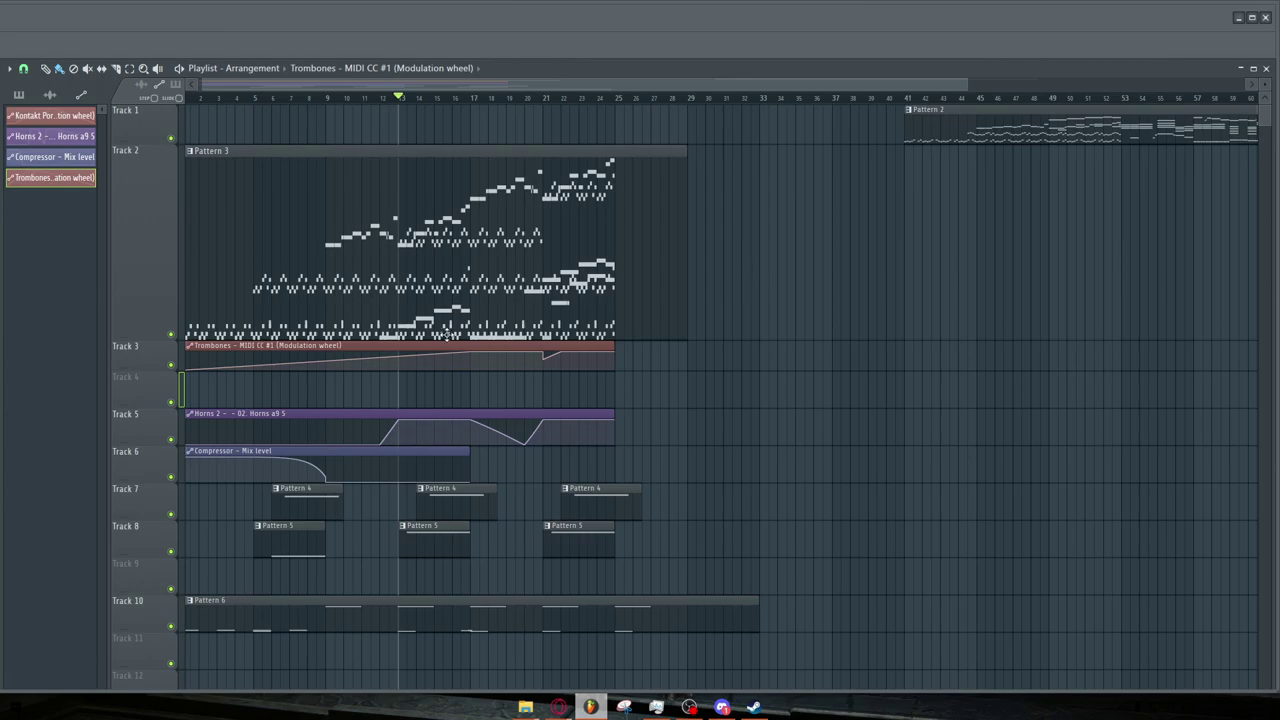
# Play short passages of the arrangement from bar 13, the middle of bar 15 and bar 21, stopping after each
pyautogui.scroll(3, 400, 334)
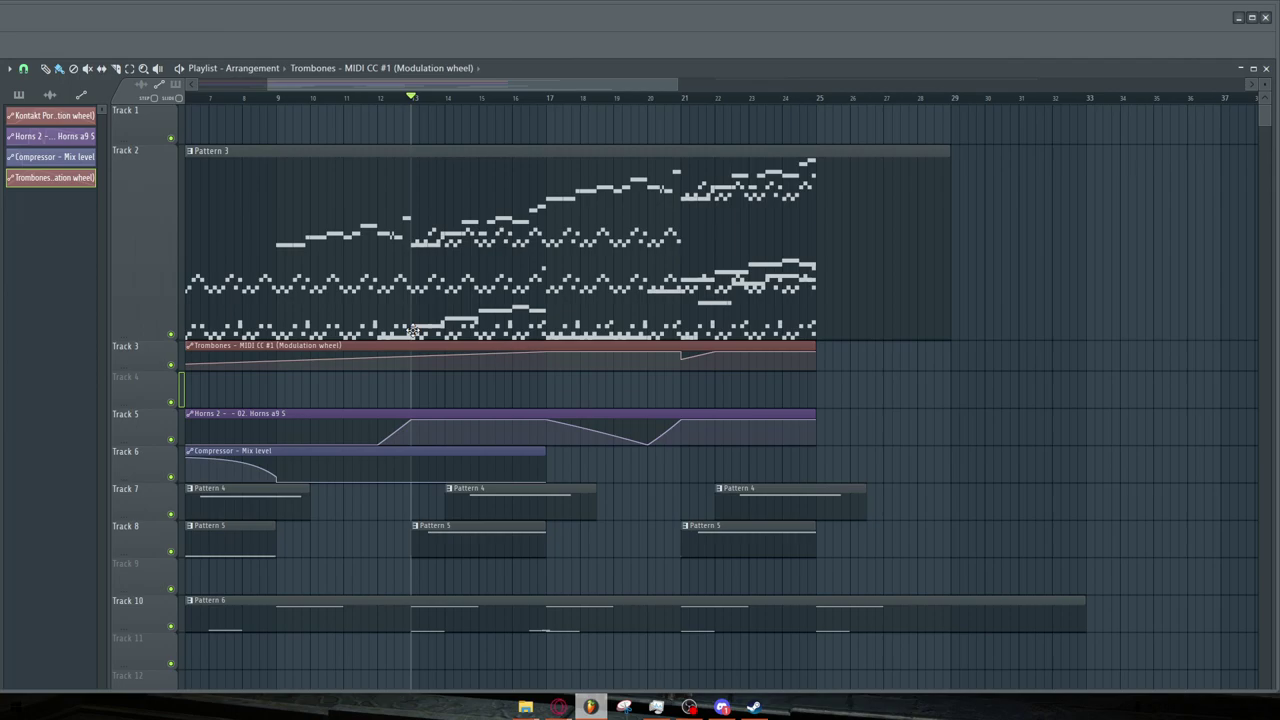
pyautogui.press('space')
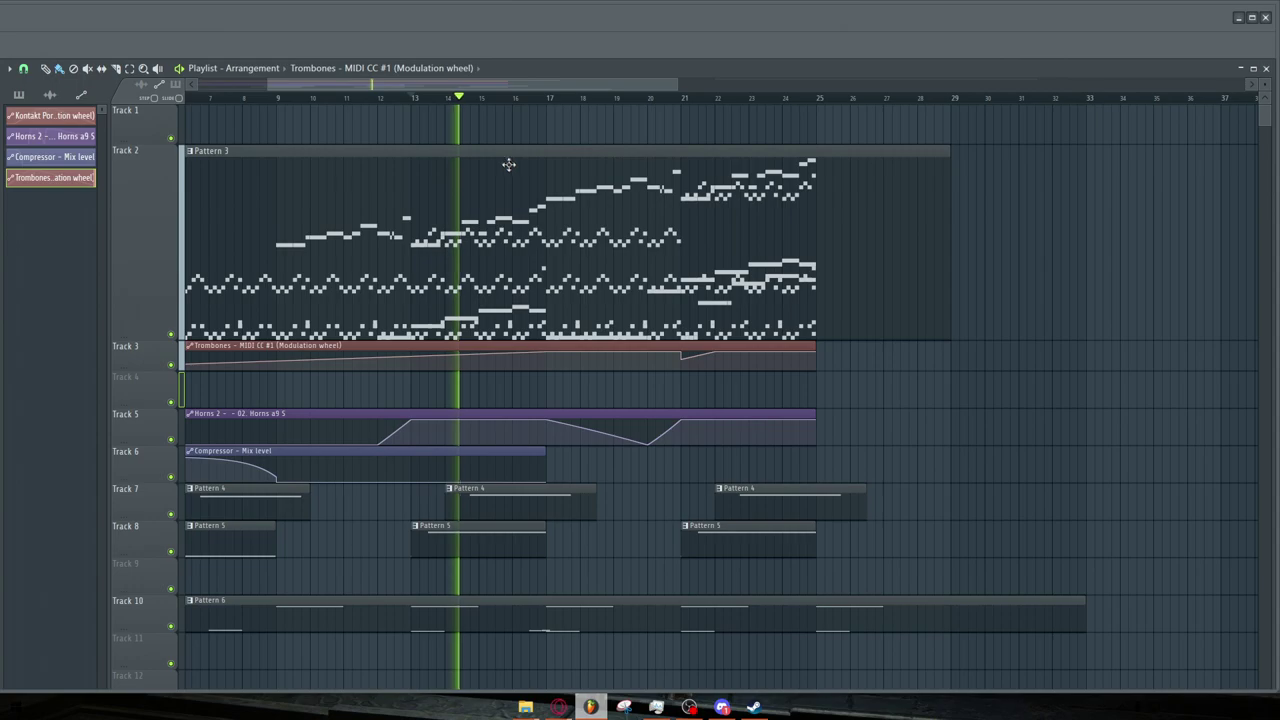
pyautogui.press('space')
pyautogui.click(498, 100)
pyautogui.press('space')
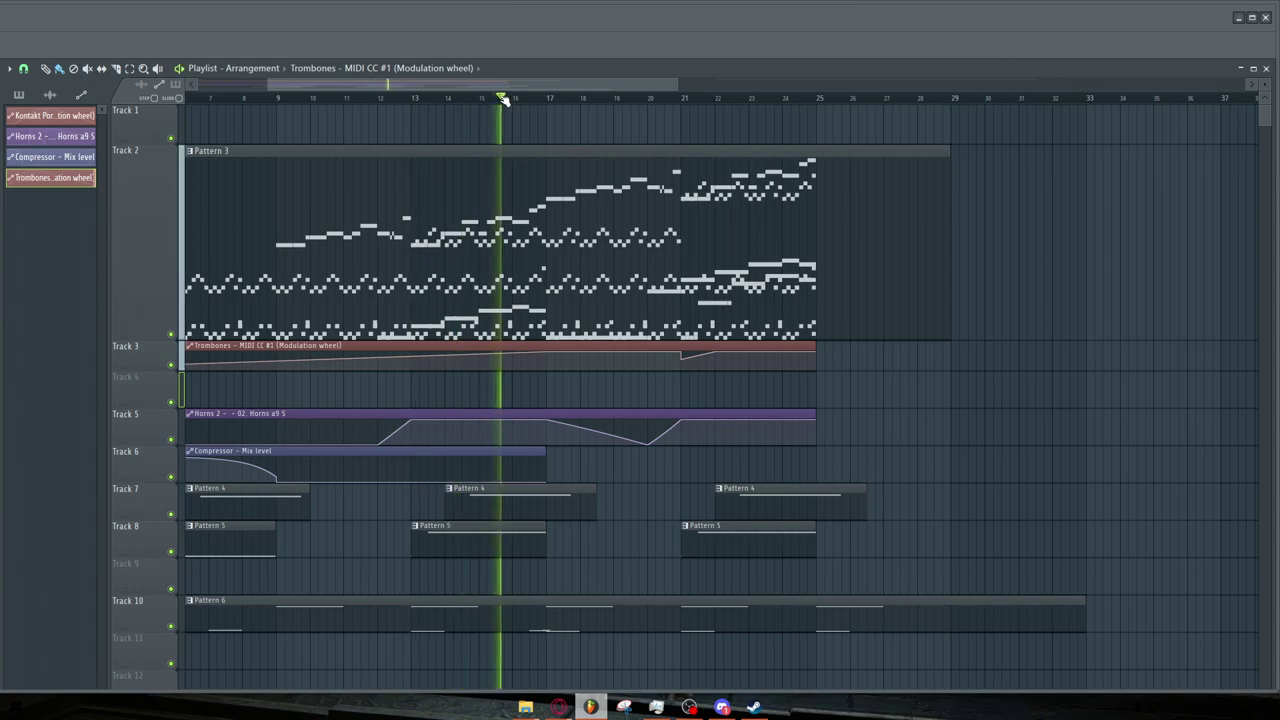
pyautogui.press('space')
pyautogui.scroll(2, 622, 100)
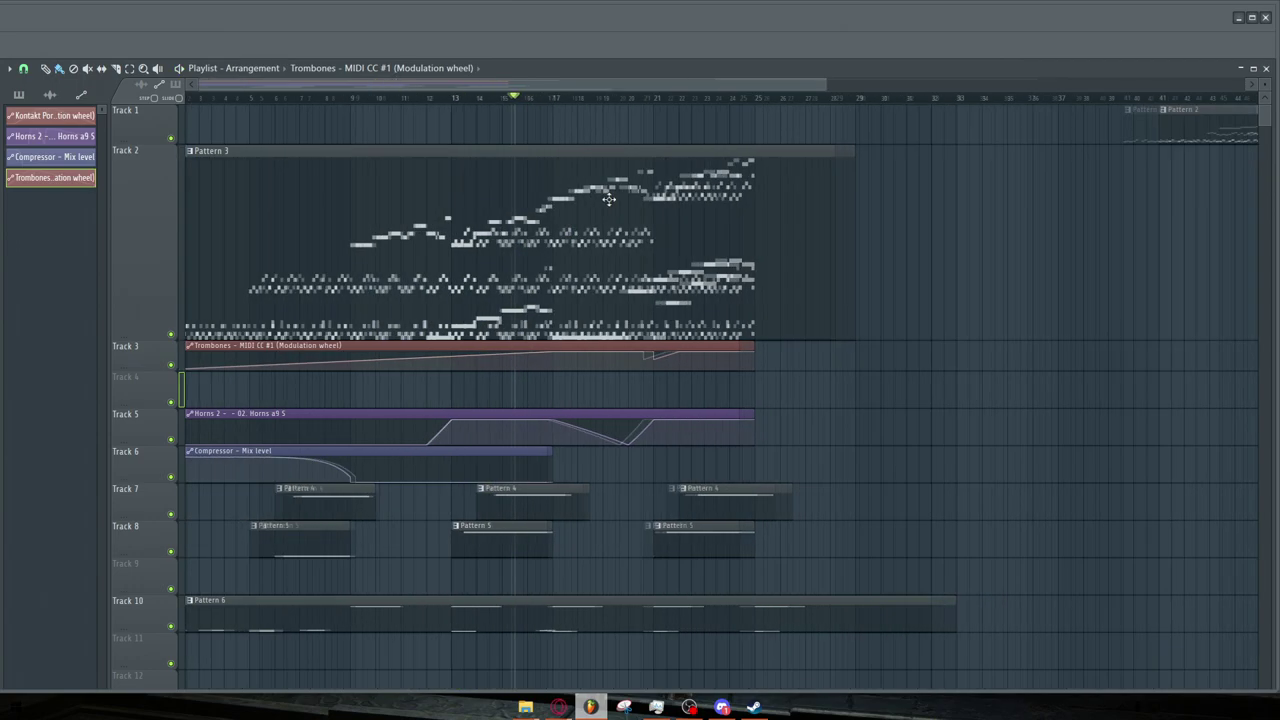
pyautogui.click(622, 100)
pyautogui.press('space')
pyautogui.press('space')
# Solo Tracks 7 and 8, play them from bar 6 with Track 6's compressor automation enabled, and stop playback
pyautogui.scroll(-4, 628, 248)
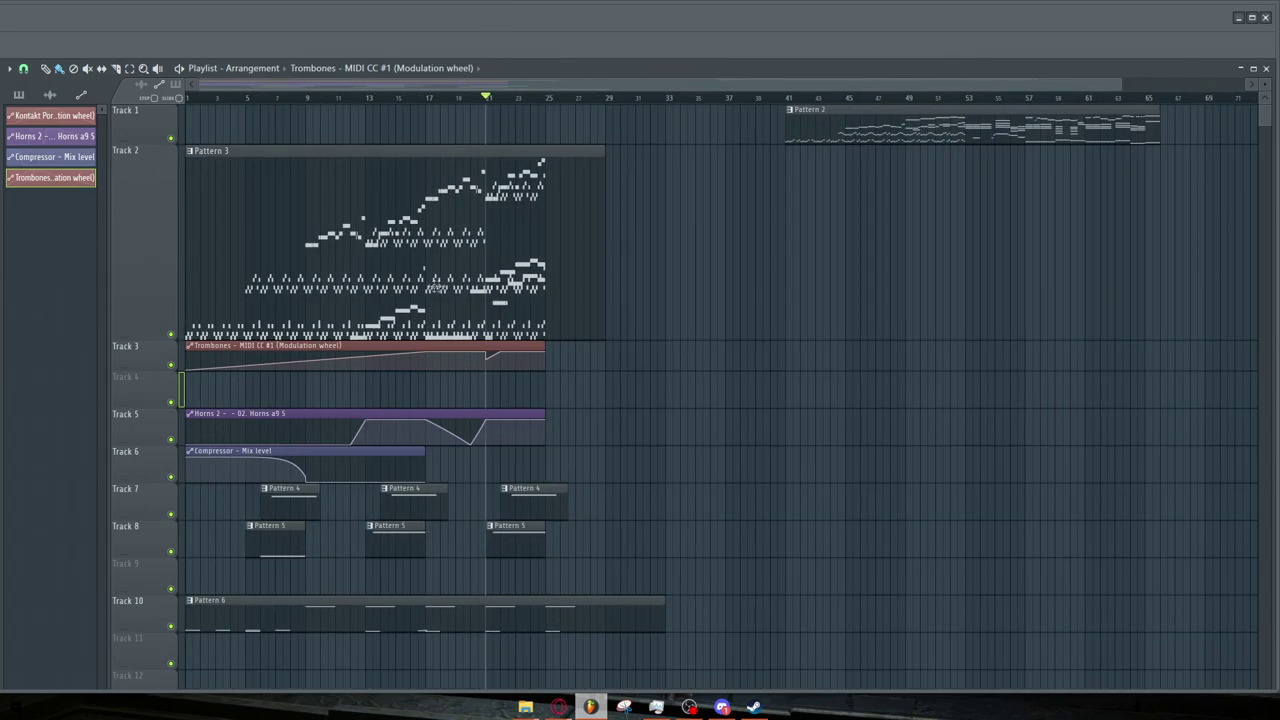
pyautogui.scroll(-3, 212, 385)
pyautogui.rightClick(171, 364)
pyautogui.click(171, 327)
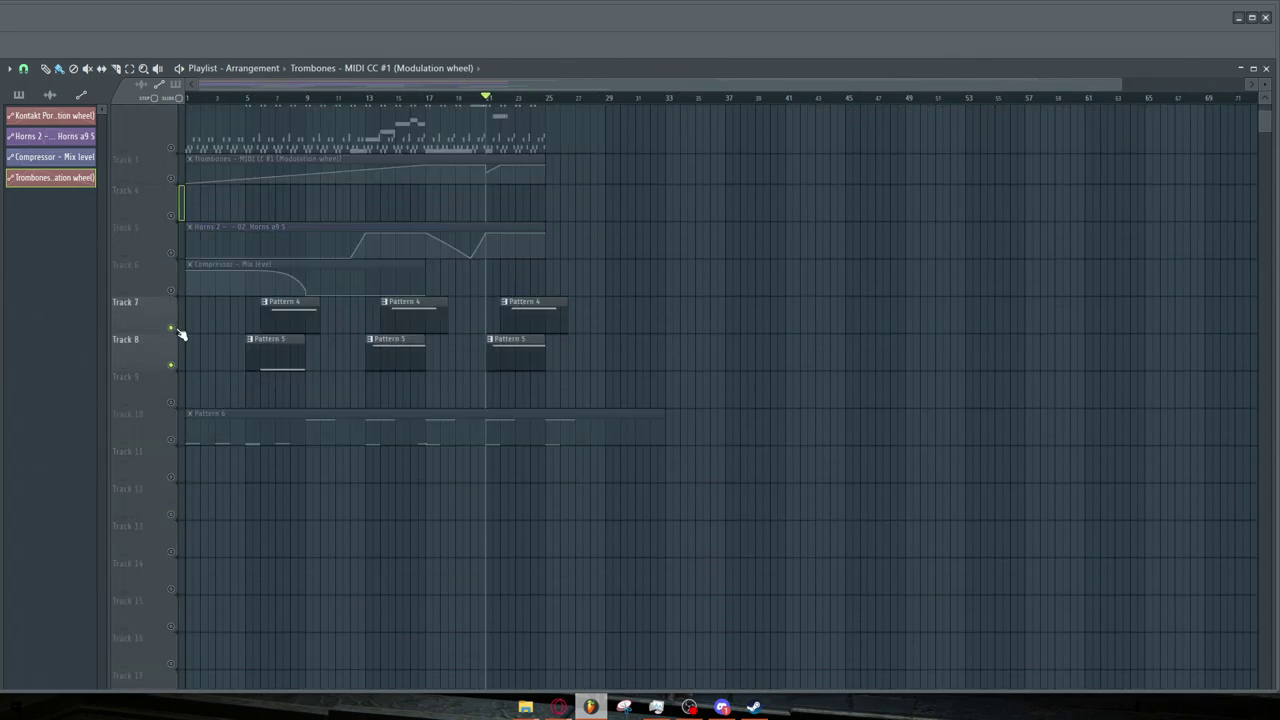
pyautogui.click(261, 100)
pyautogui.press('space')
pyautogui.click(171, 290)
pyautogui.scroll(2, 229, 300)
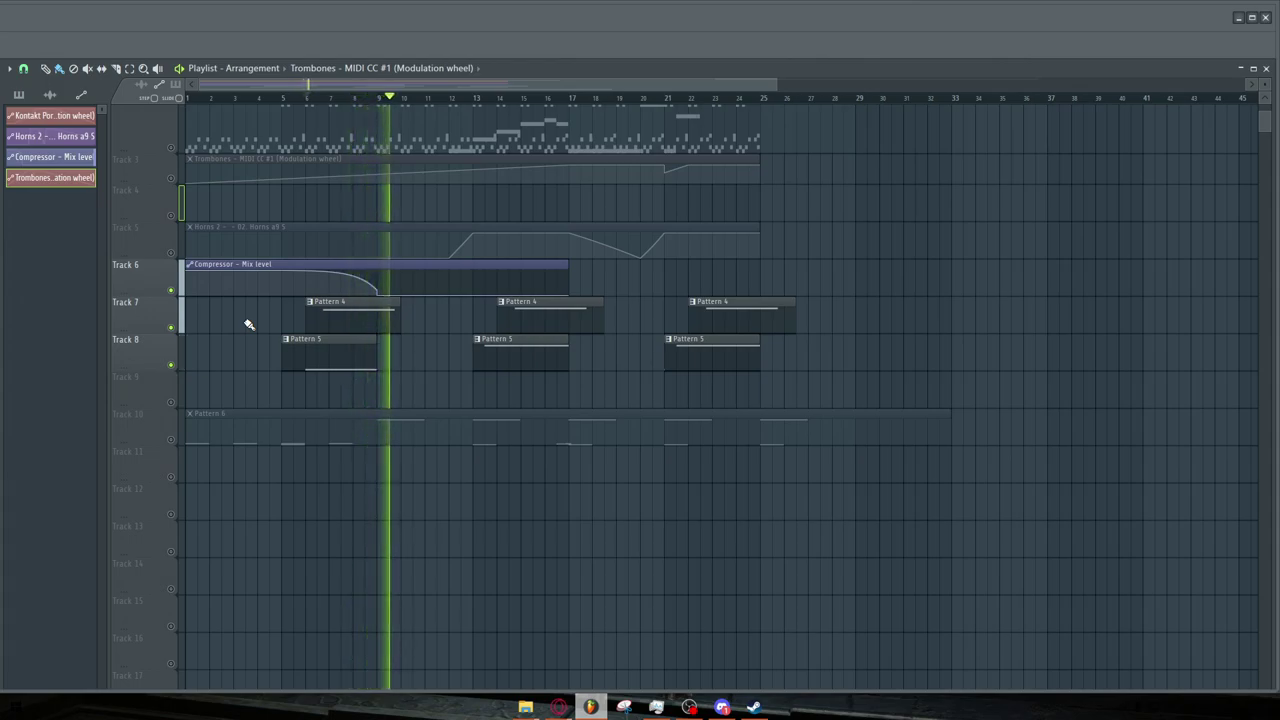
pyautogui.press('space')
# Turn all muted playlist tracks back on and view Pattern 2 on Track 1 from bar 41
pyautogui.scroll(3, 286, 277)
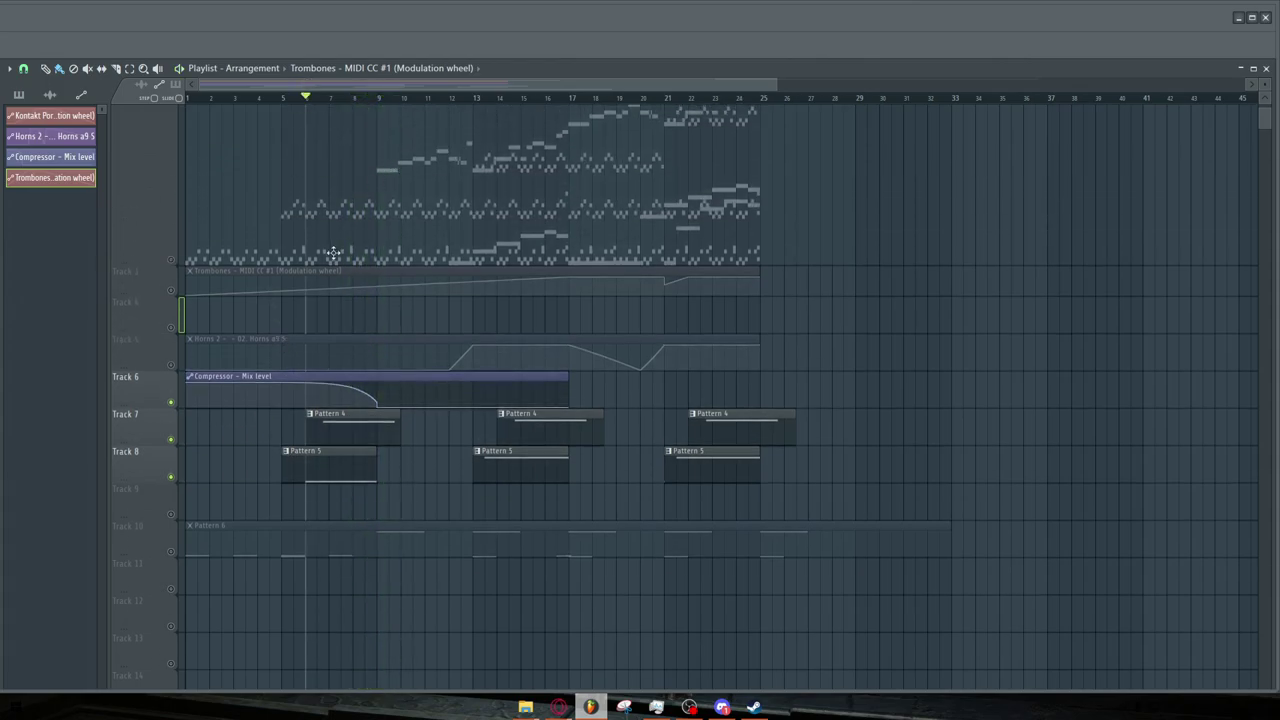
pyautogui.keyDown('ctrl'); pyautogui.scroll(-2, 177, 436); pyautogui.keyUp('ctrl')
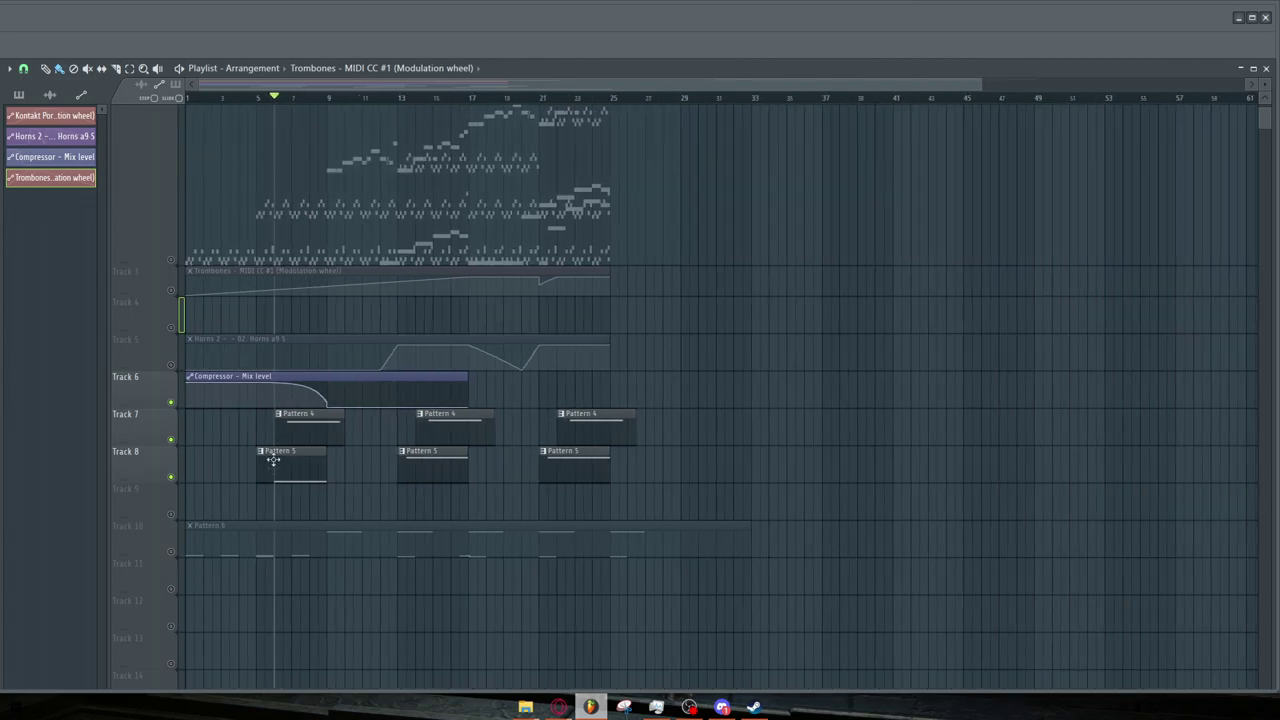
pyautogui.scroll(2, 210, 397)
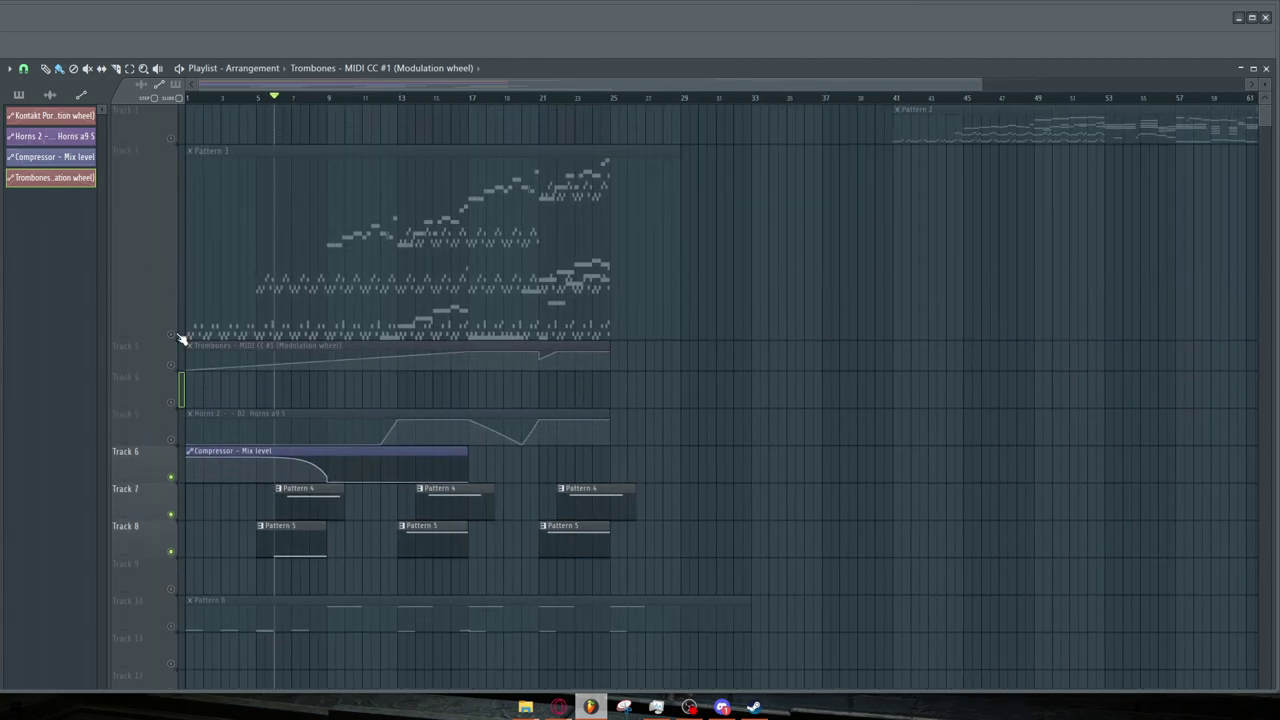
pyautogui.keyDown('ctrl'); pyautogui.scroll(-2, 634, 329); pyautogui.keyUp('ctrl')
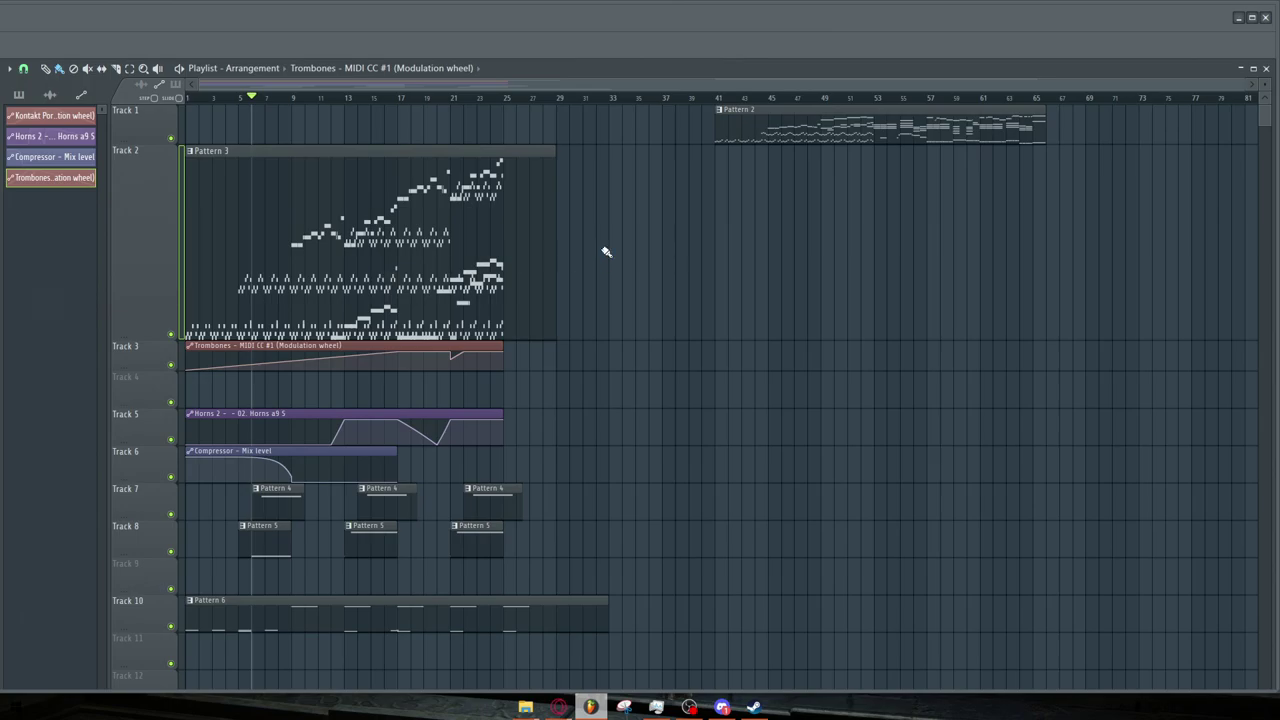
pyautogui.keyDown('ctrl'); pyautogui.scroll(3, 910, 118); pyautogui.keyUp('ctrl')
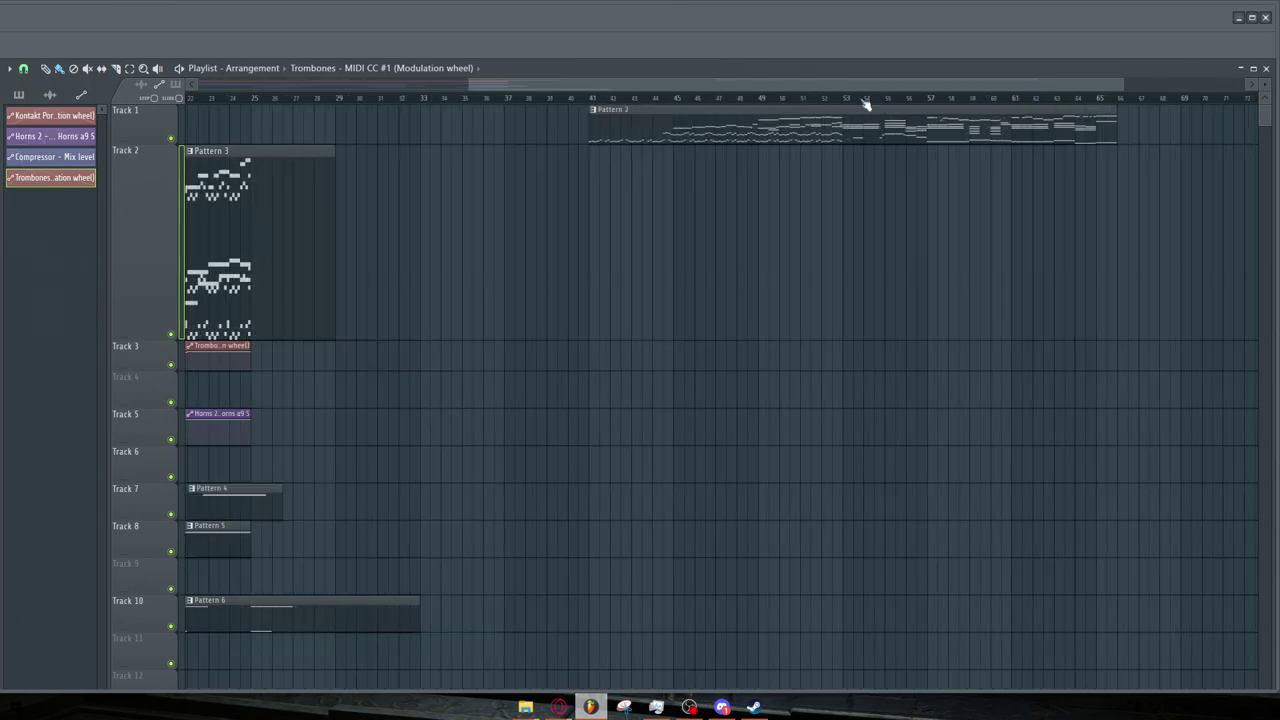
# Mark bars 53 to 66 over Pattern 2, enlarge Track 1 to inspect its notes, and restore the track's height
pyautogui.moveTo(849, 100); pyautogui.dragTo(1120, 100)
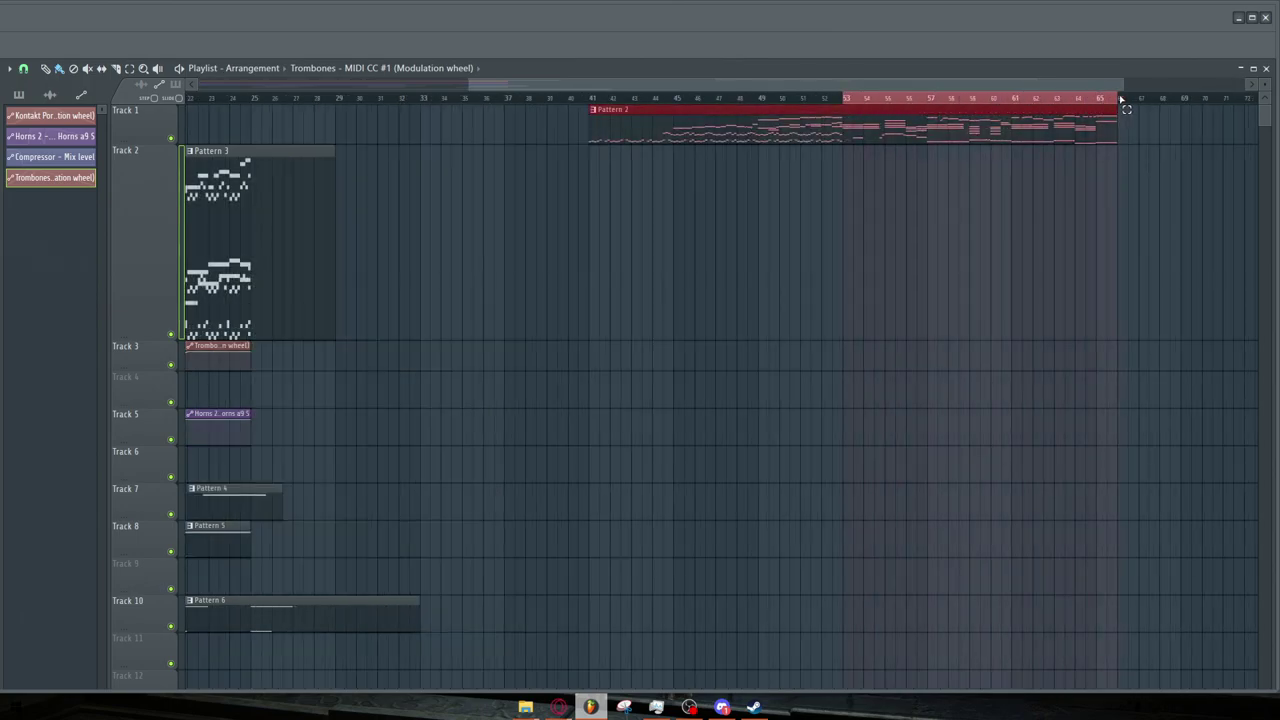
pyautogui.keyDown('ctrl'); pyautogui.scroll(3, 1200, 149); pyautogui.keyUp('ctrl')
pyautogui.keyDown('ctrl'); pyautogui.scroll(-2, 950, 200); pyautogui.keyUp('ctrl')
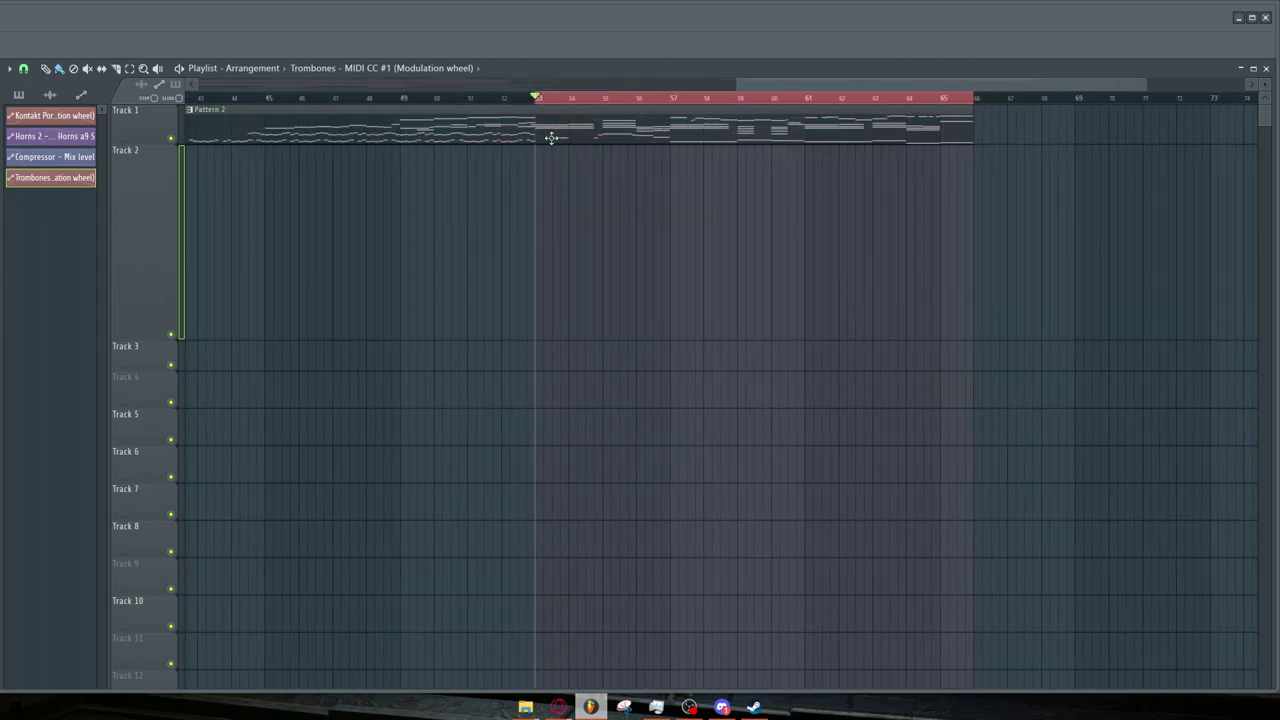
pyautogui.moveTo(147, 145); pyautogui.dragTo(148, 248)
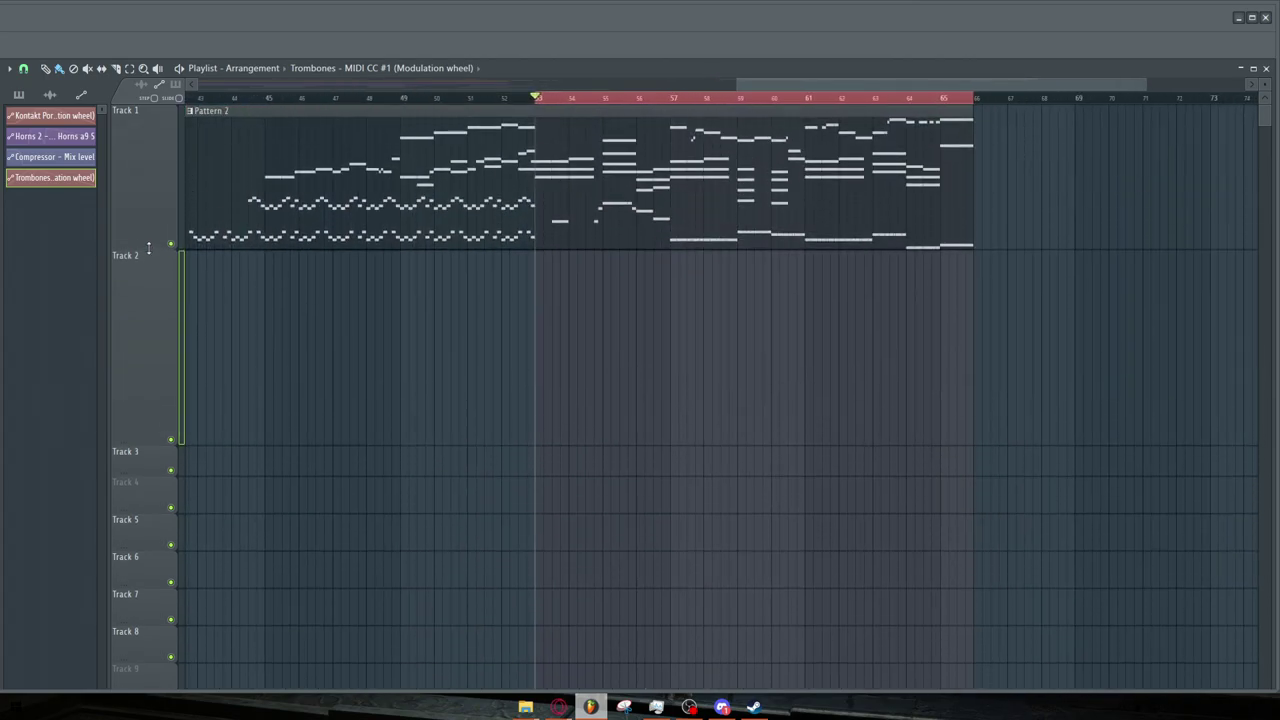
pyautogui.keyDown('ctrl'); pyautogui.scroll(-3, 822, 188); pyautogui.keyUp('ctrl')
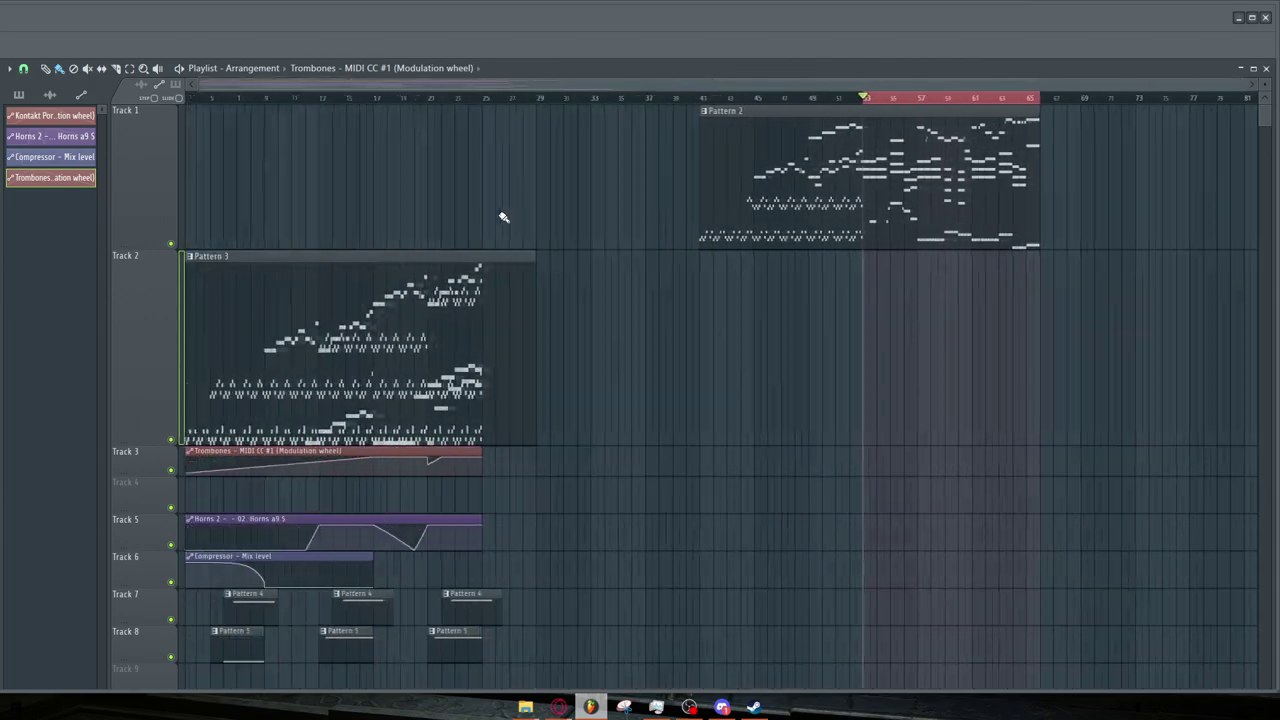
pyautogui.moveTo(128, 246); pyautogui.dragTo(143, 144)
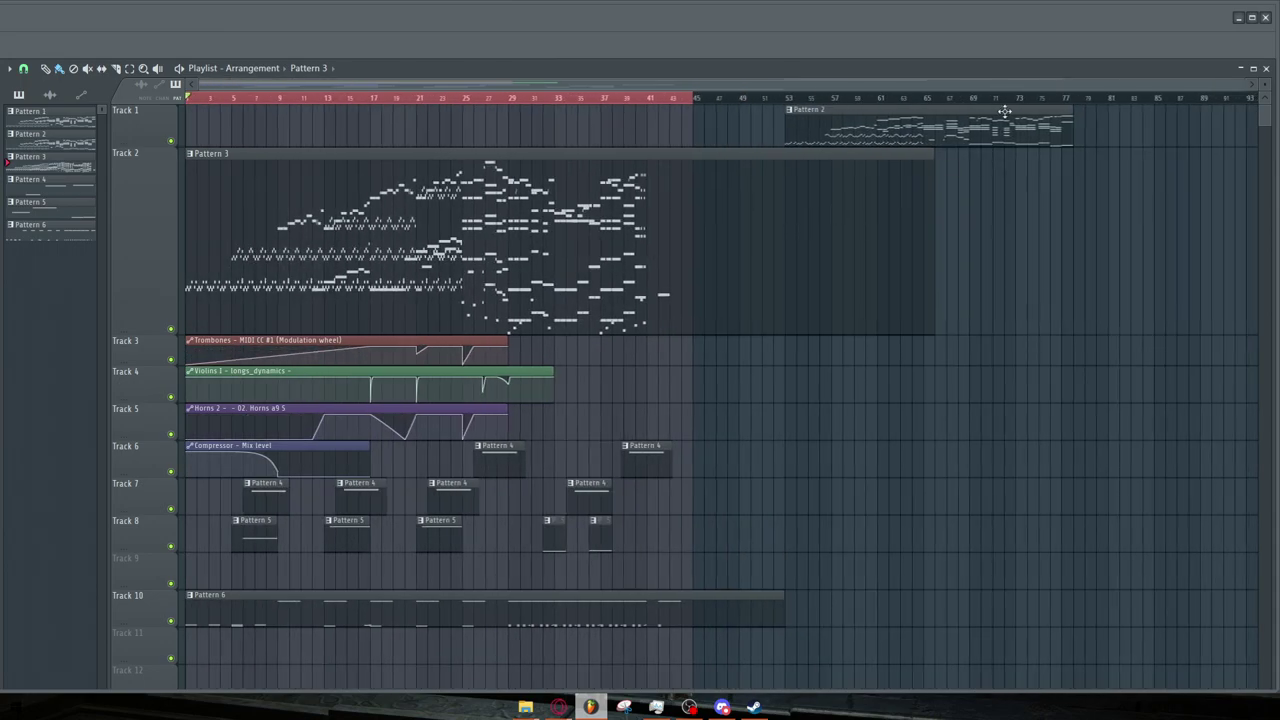
# Clear the time selection and start playback of Pattern 2 from bar 65
pyautogui.moveTo(700, 103); pyautogui.dragTo(702, 102)
pyautogui.click(750, 100)
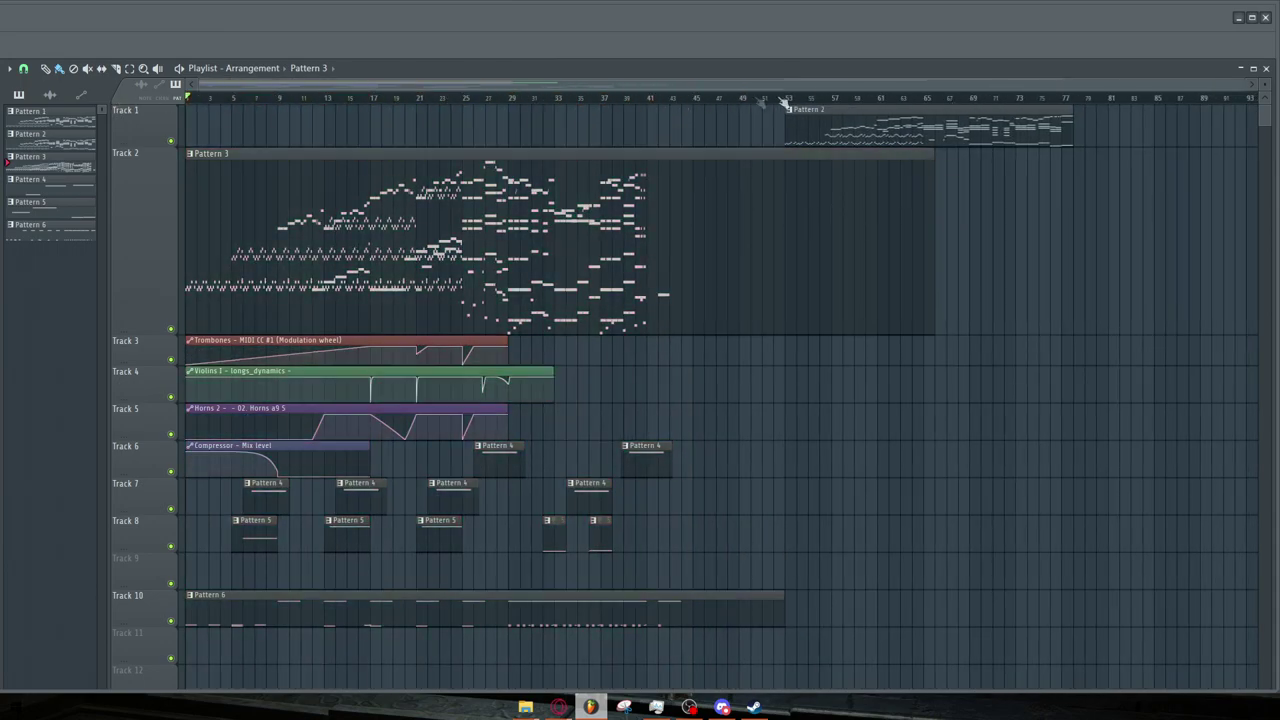
pyautogui.click(926, 100)
pyautogui.scroll(5, 1128, 214)
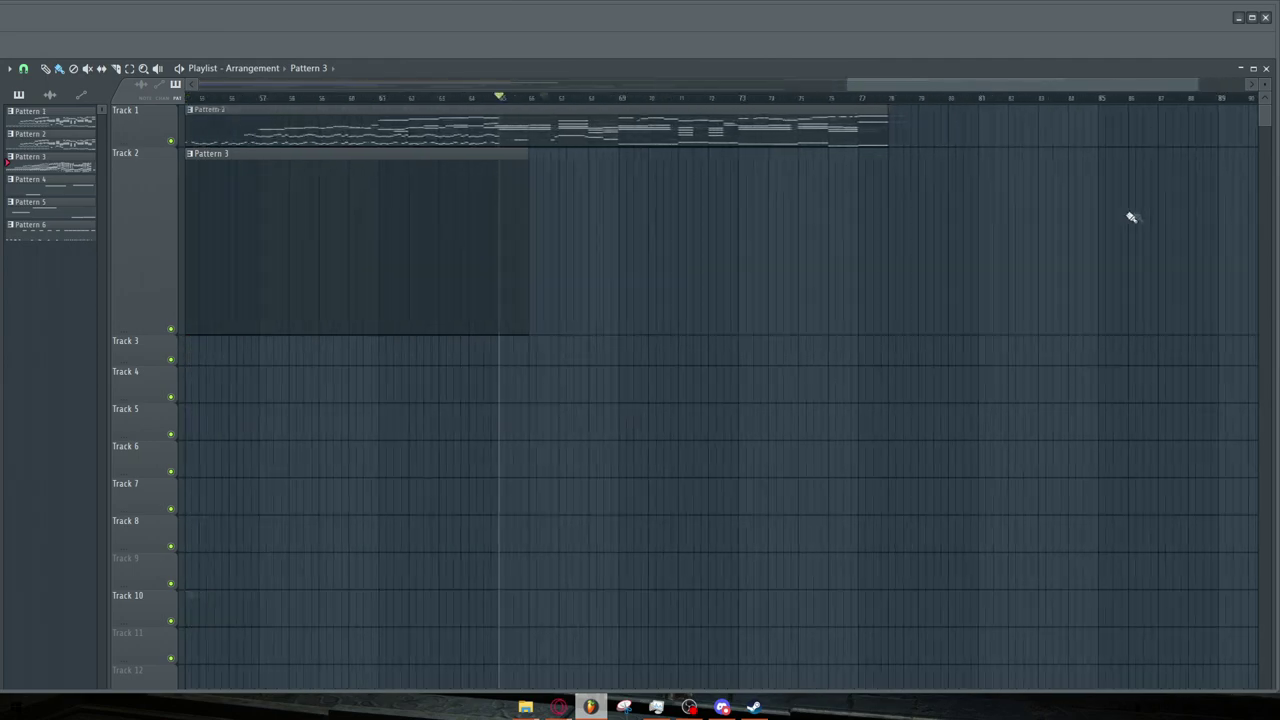
pyautogui.scroll(3, 768, 211)
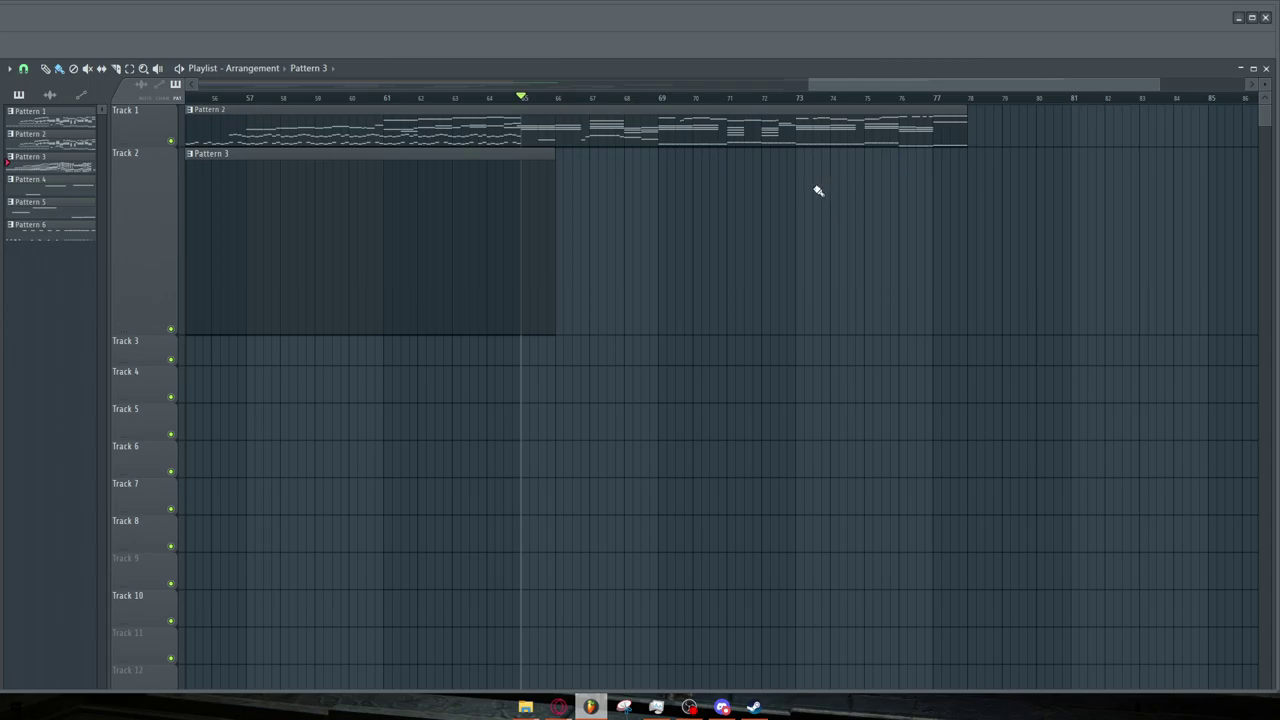
pyautogui.press('space')
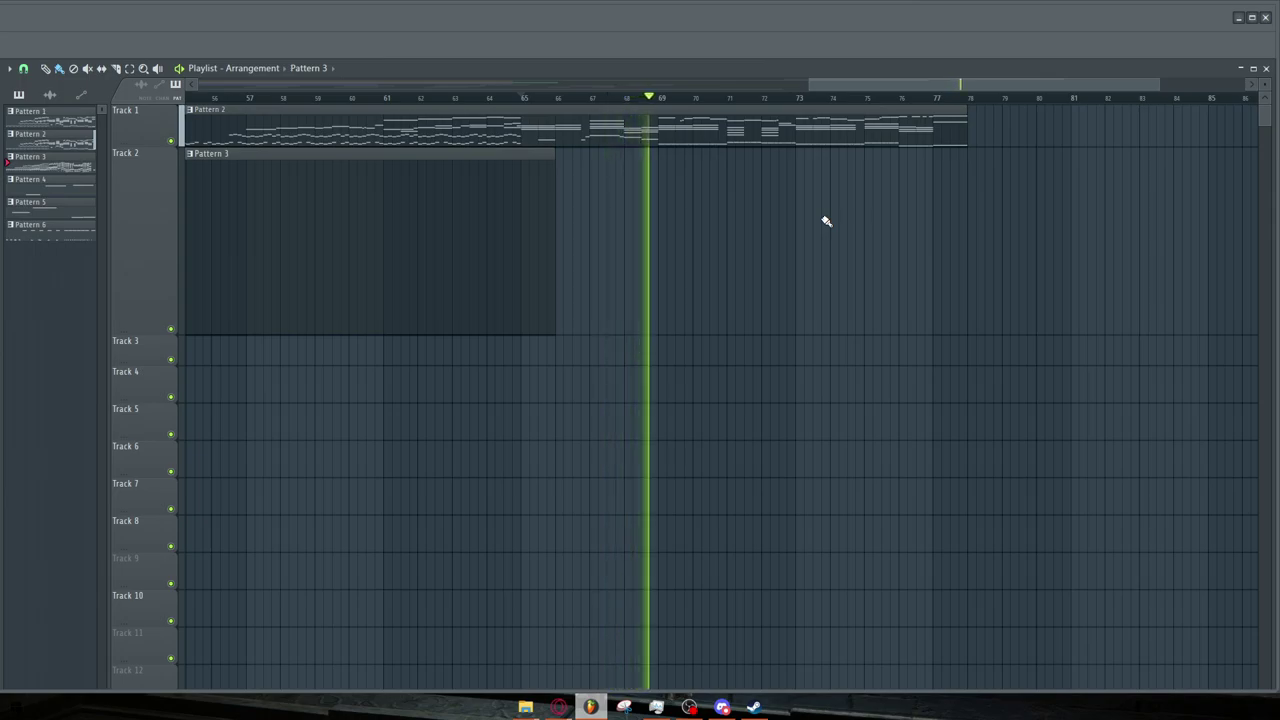
# Follow Pattern 2's playing notes in the Kontakt 5 piano roll until the final chord at bar 25, stop playback and close it
pyautogui.click(807, 135)
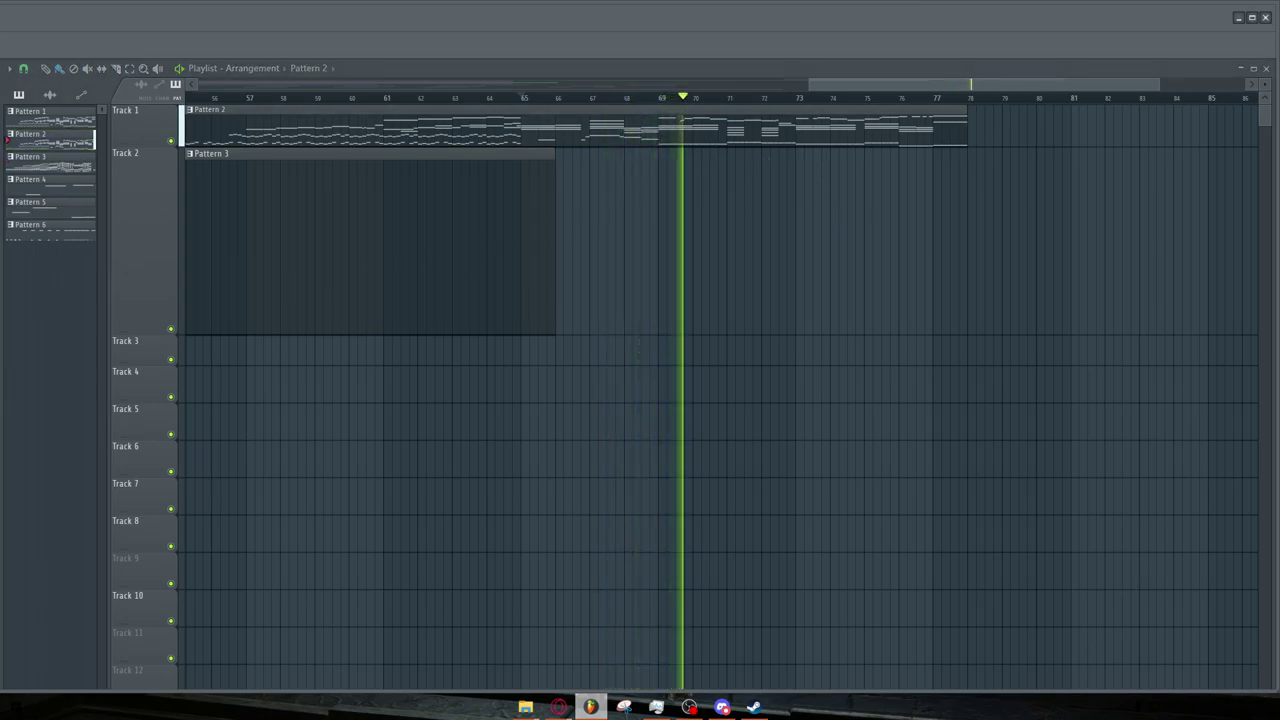
pyautogui.press('F7')
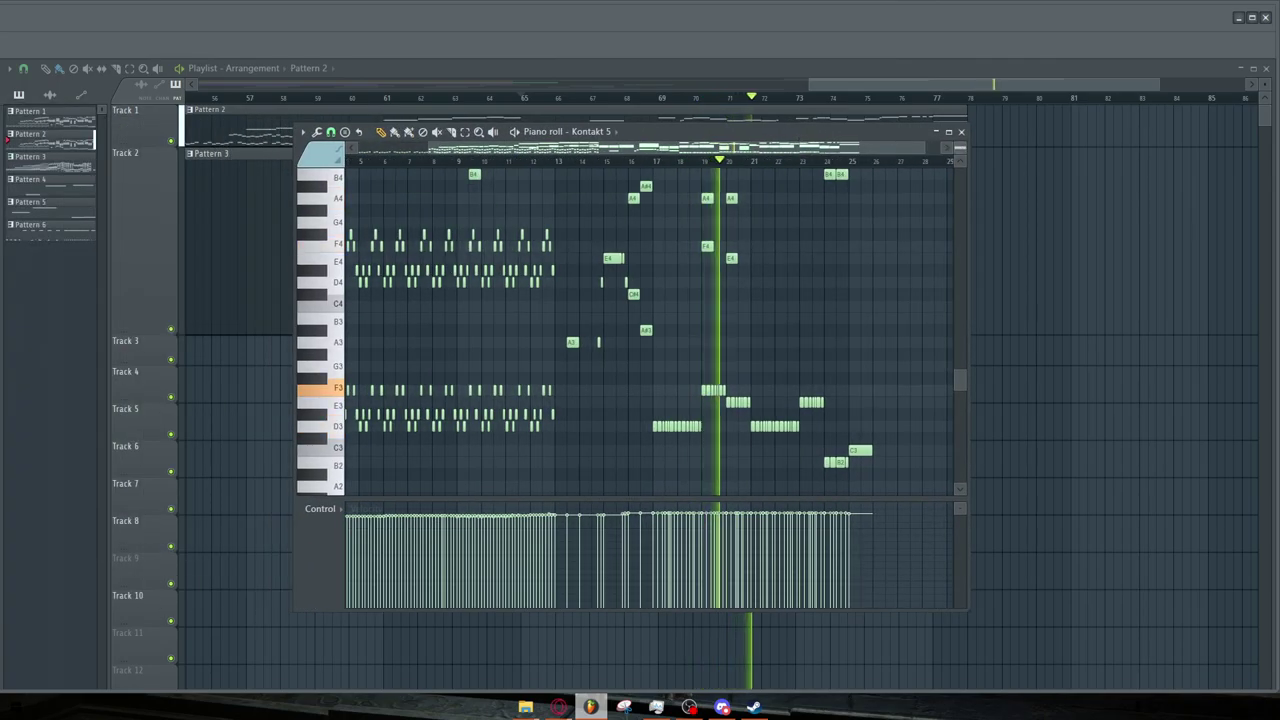
pyautogui.scroll(-2, 640, 330)
pyautogui.scroll(3, 900, 252)
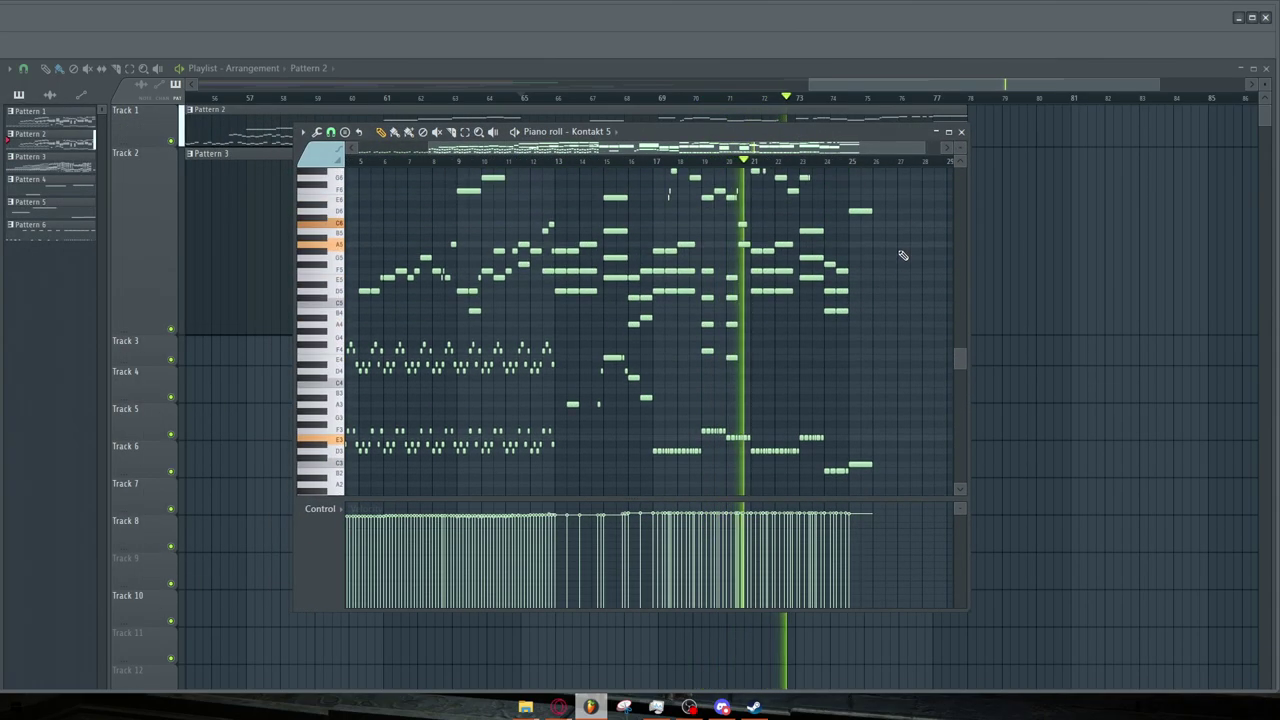
pyautogui.moveTo(959, 348); pyautogui.dragTo(960, 334)
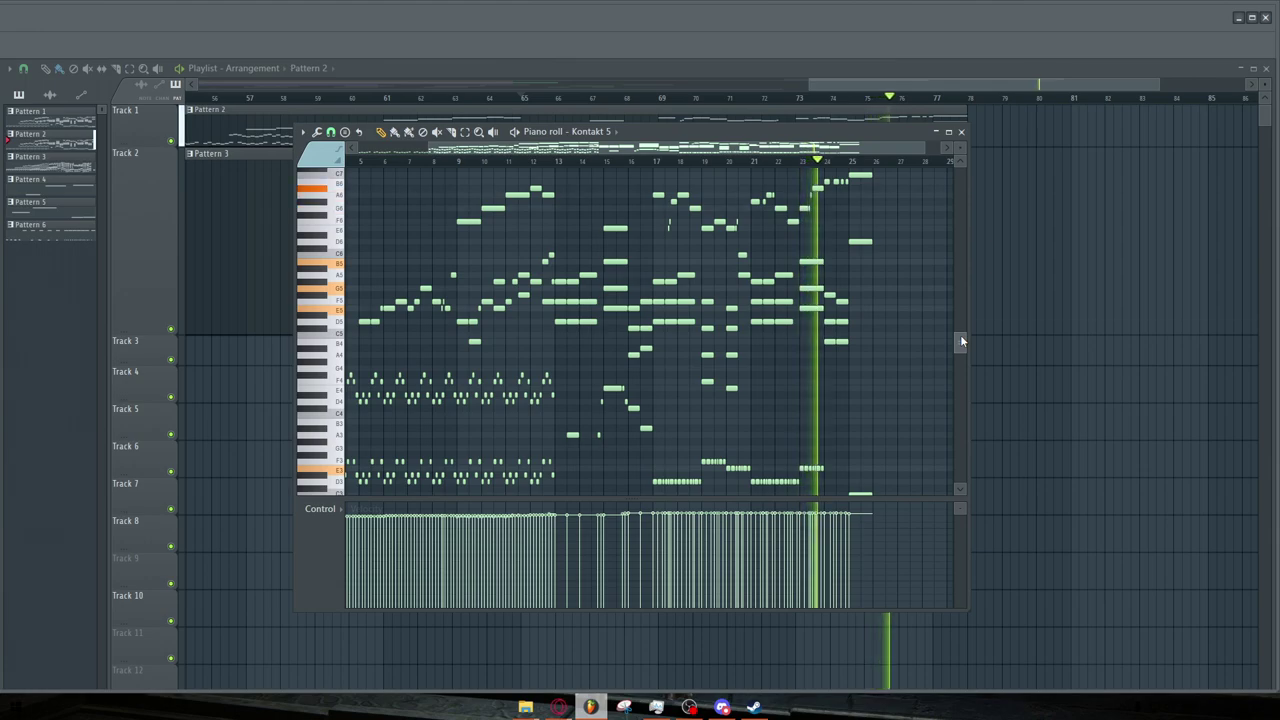
pyautogui.moveTo(961, 342); pyautogui.dragTo(963, 344)
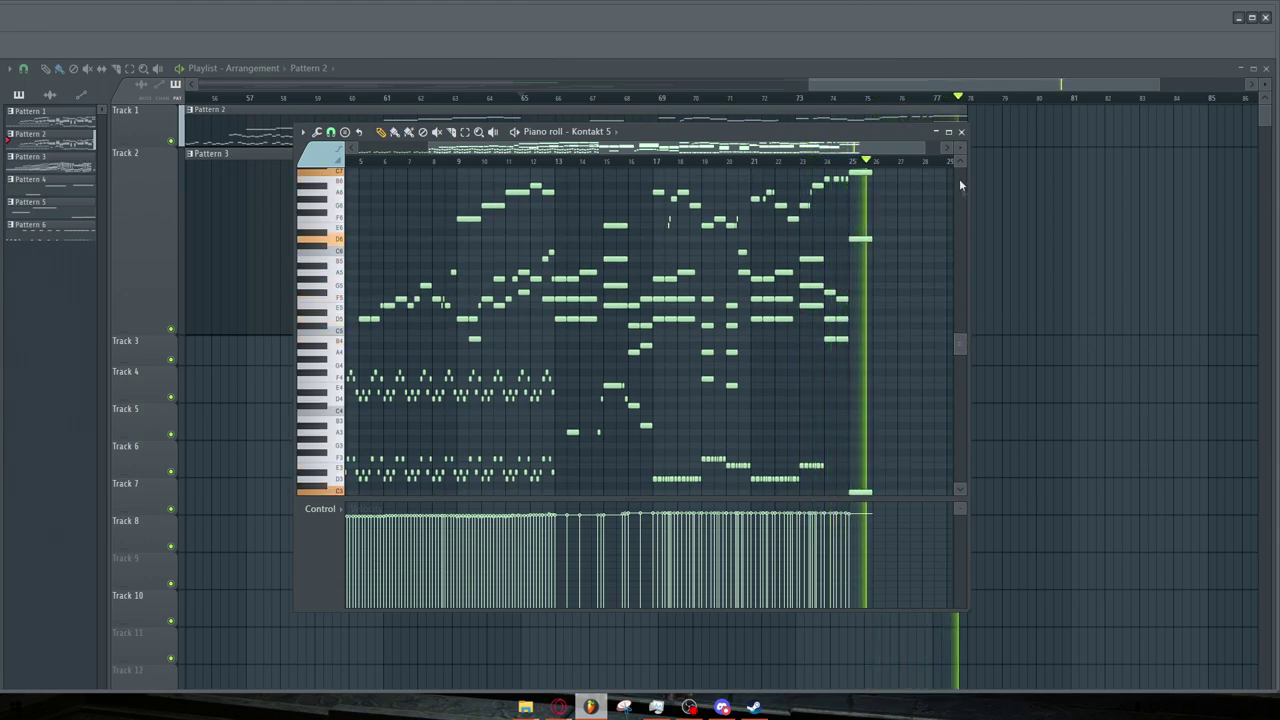
pyautogui.press('space')
pyautogui.click(961, 131)
pyautogui.scroll(-2, 1000, 206)
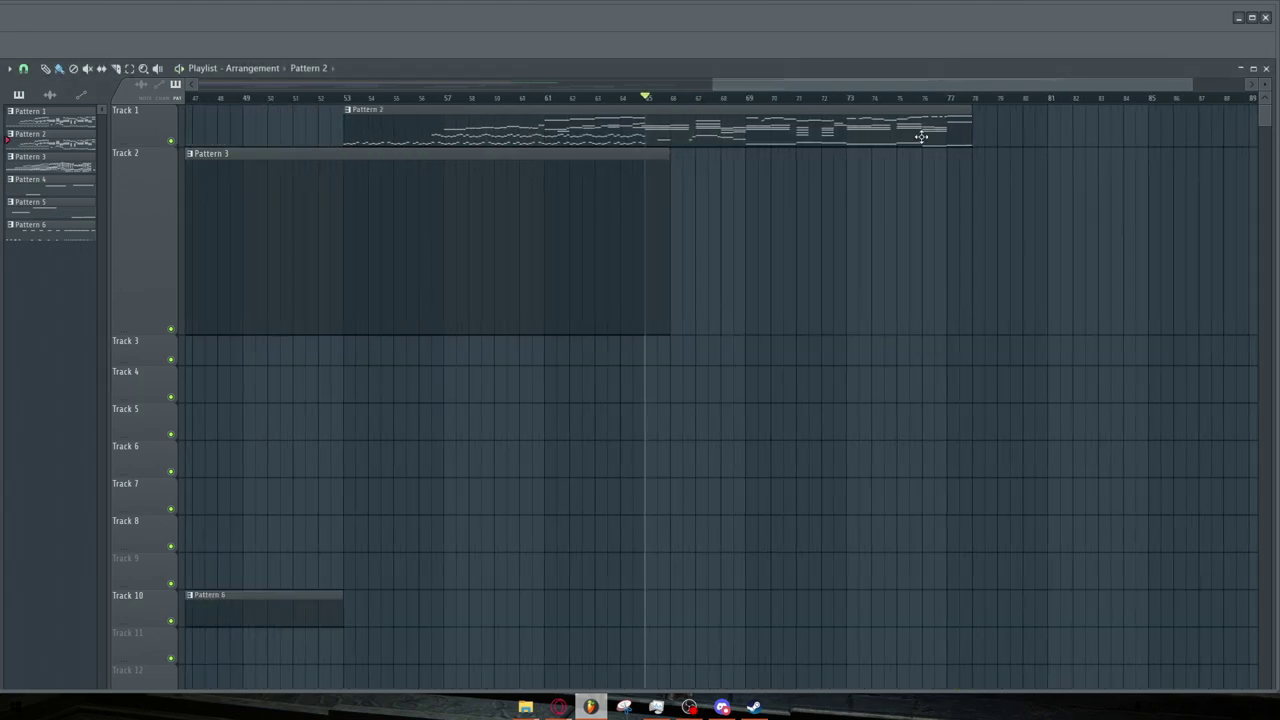
# Reopen Pattern 2's Kontakt 5 piano roll, play the notes from bar 23 and stop playback
pyautogui.doubleClick(921, 135)
pyautogui.scroll(-1, 708, 249)
pyautogui.hscroll(5, 835, 268)
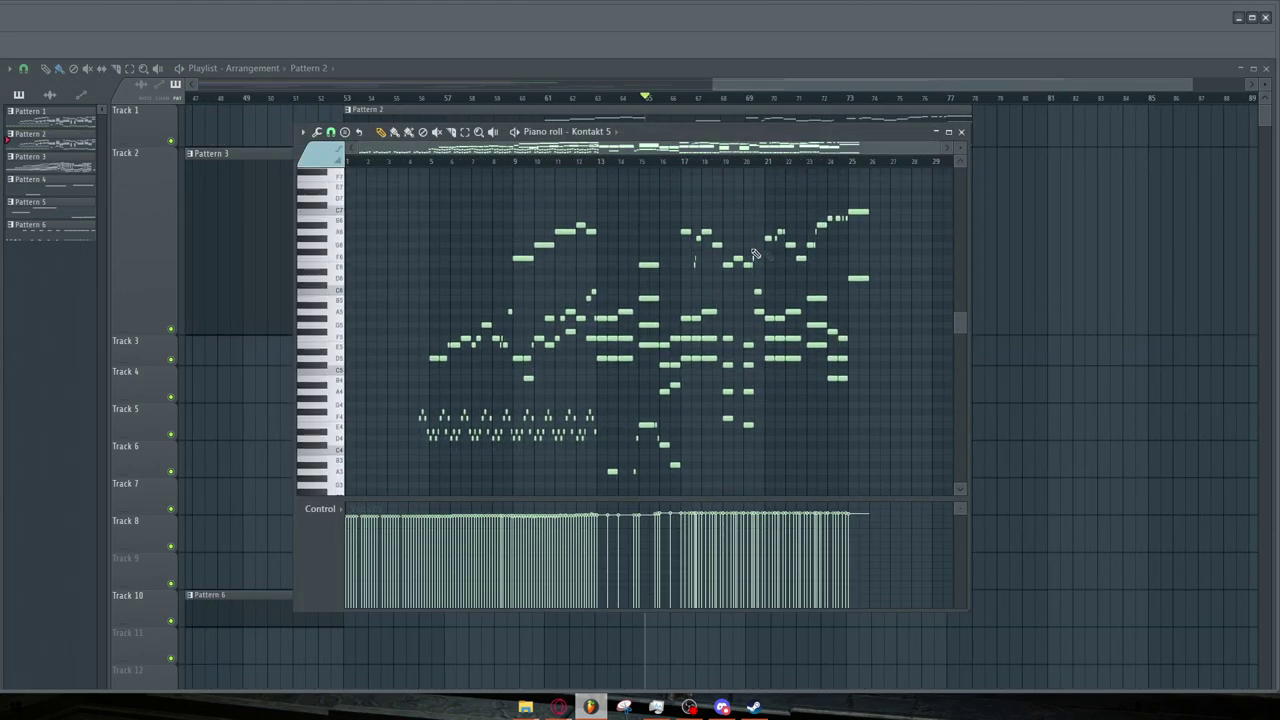
pyautogui.scroll(3, 835, 268)
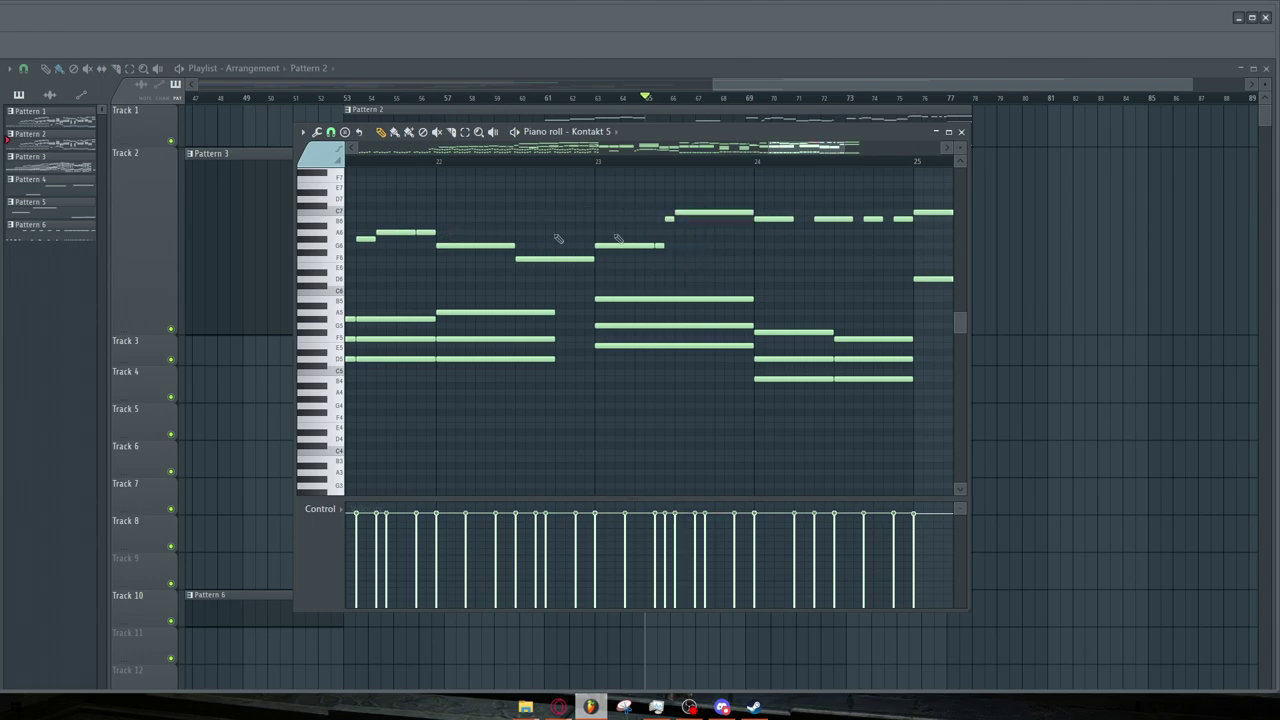
pyautogui.click(600, 164)
pyautogui.scroll(-2, 717, 249)
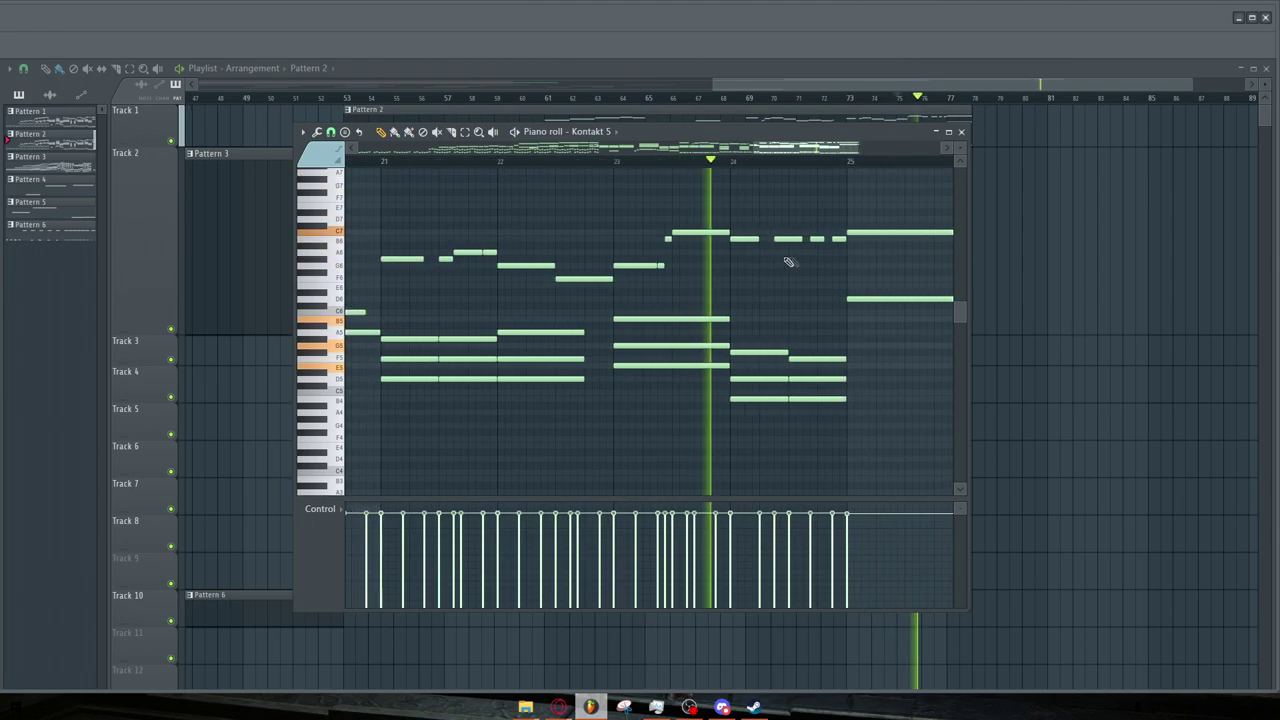
pyautogui.press('space')
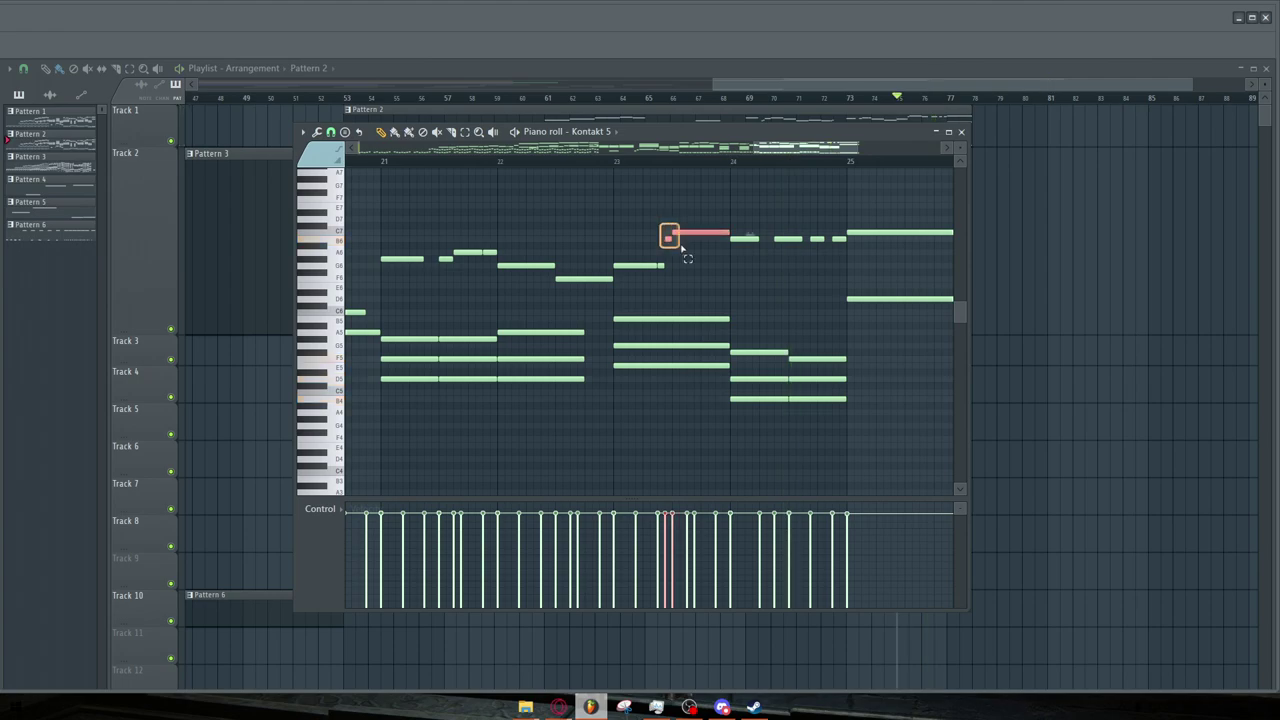
# Lower the short B6 note and the following C7 note in bar 23 by two semitones and close the piano roll
pyautogui.scroll(2, 705, 245)
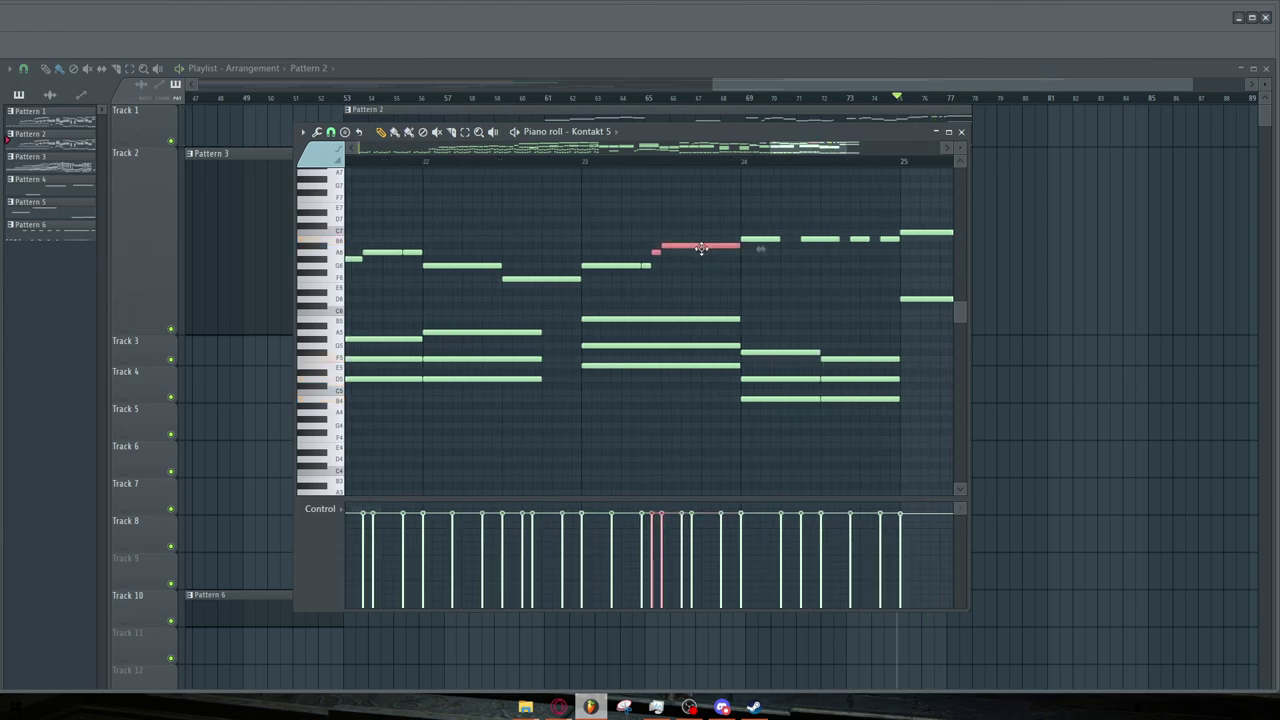
pyautogui.scroll(-2, 712, 255)
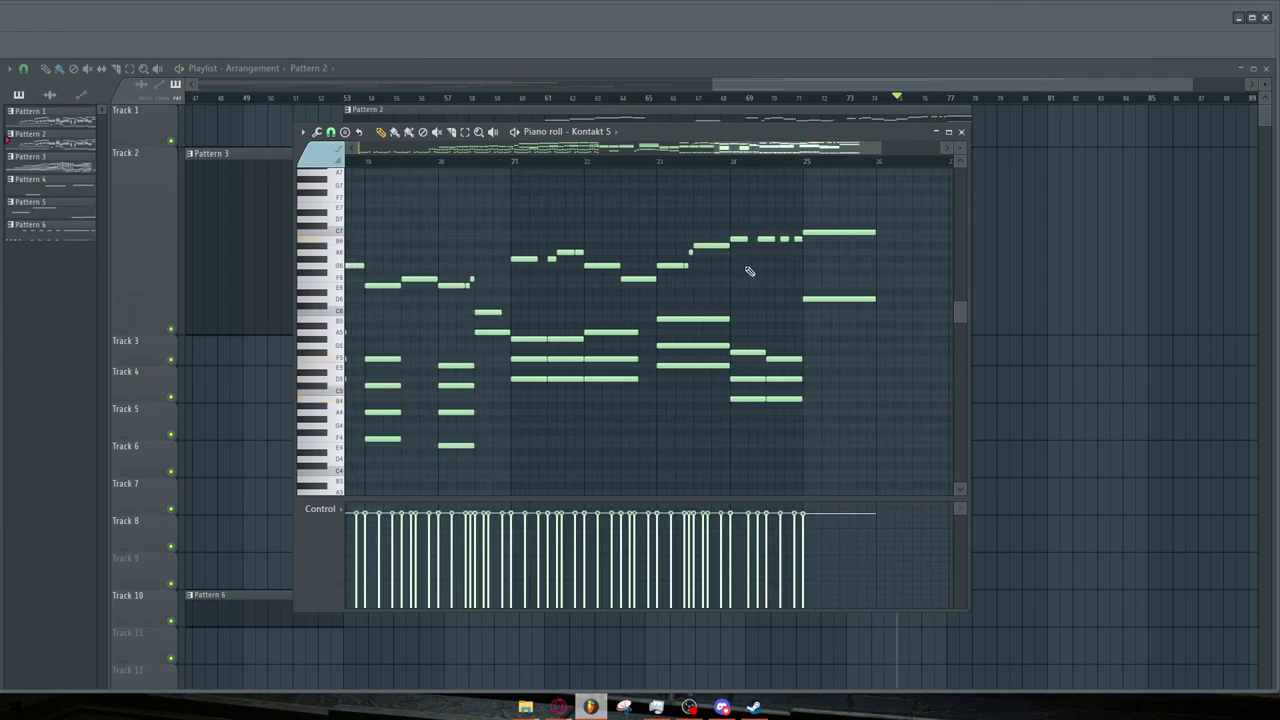
pyautogui.scroll(-4, 749, 271)
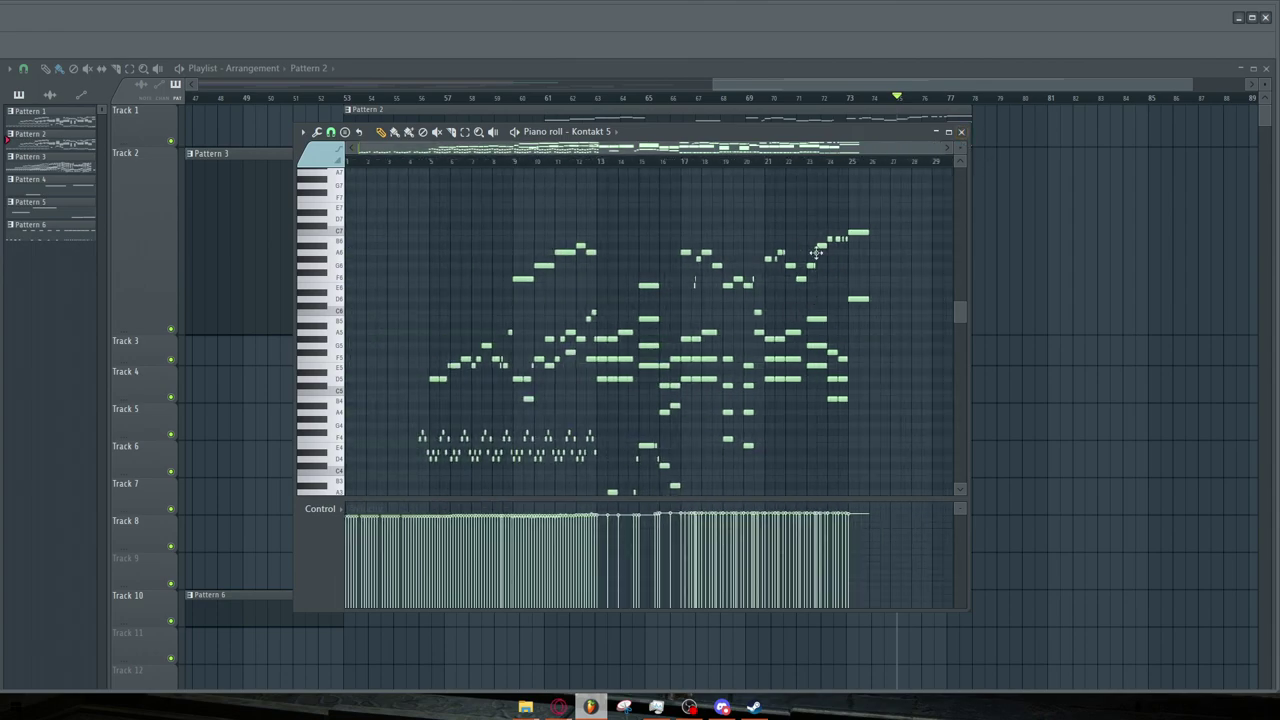
pyautogui.scroll(3, 816, 252)
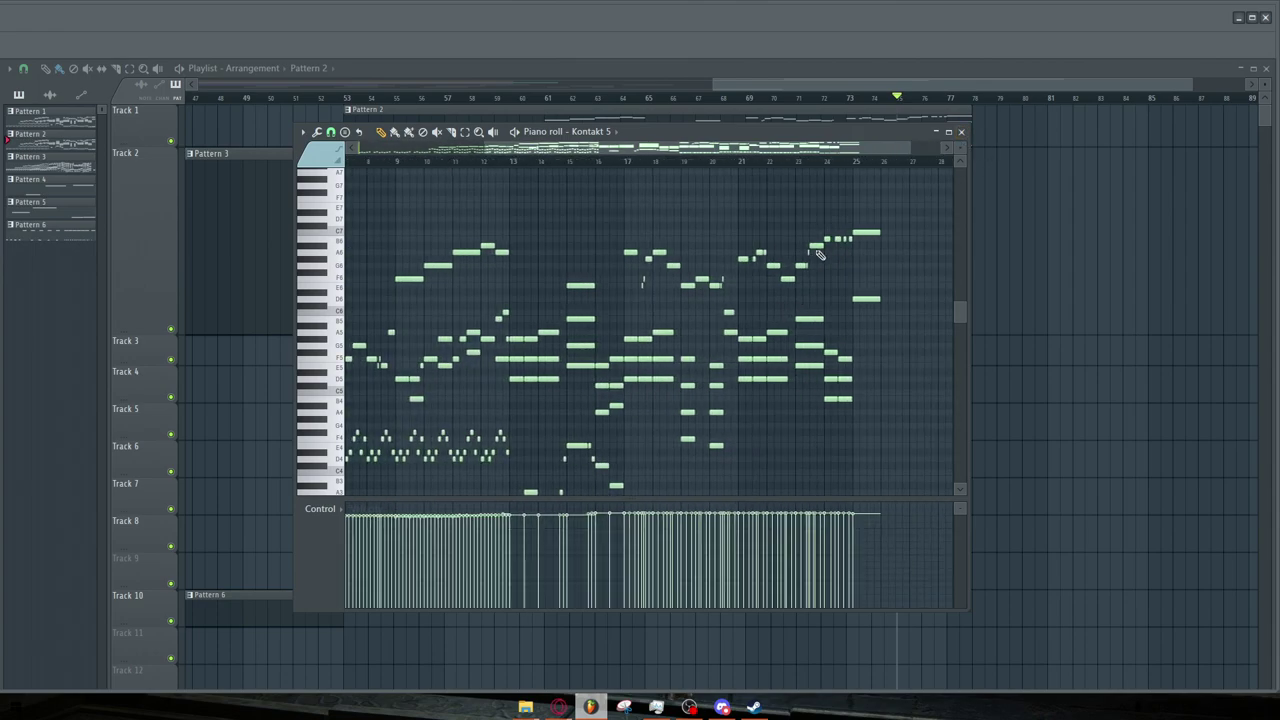
pyautogui.click(962, 133)
# Play the full arrangement from bar 25 past bar 42 and stop playback
pyautogui.scroll(-2, 963, 271)
pyautogui.scroll(-2, 492, 215)
pyautogui.scroll(1, 420, 120)
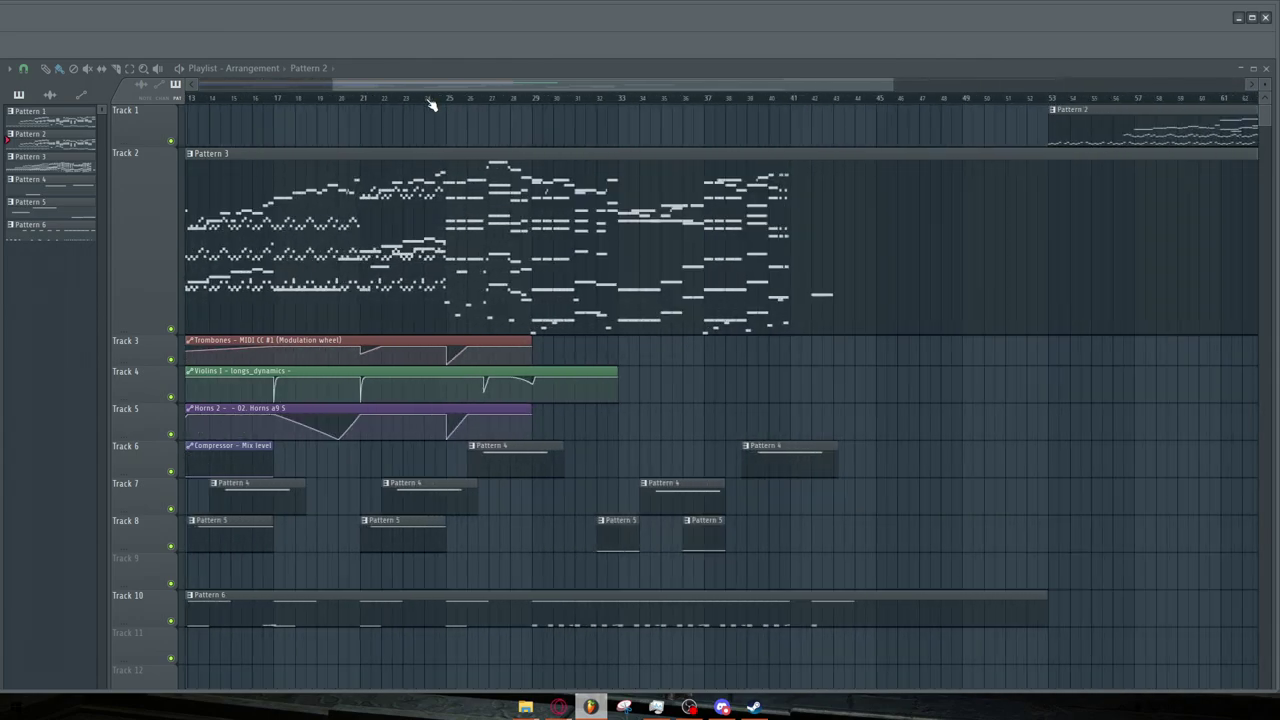
pyautogui.scroll(2, 430, 105)
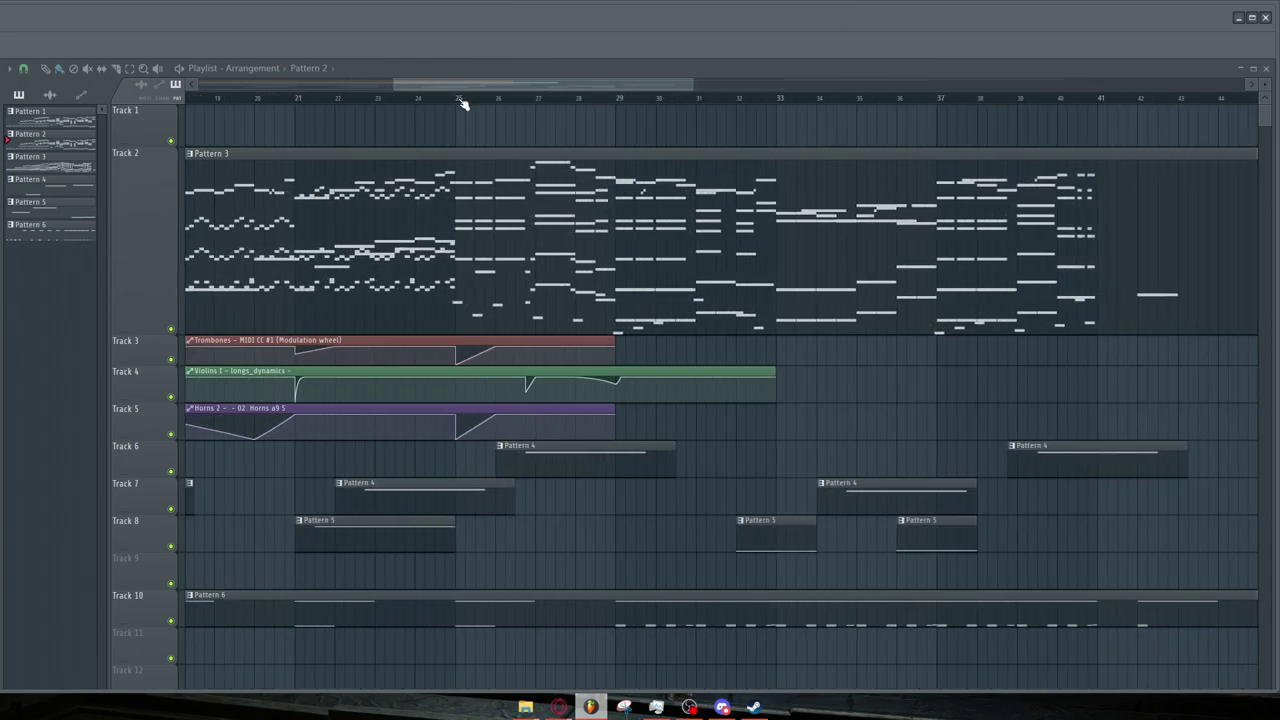
pyautogui.press('space')
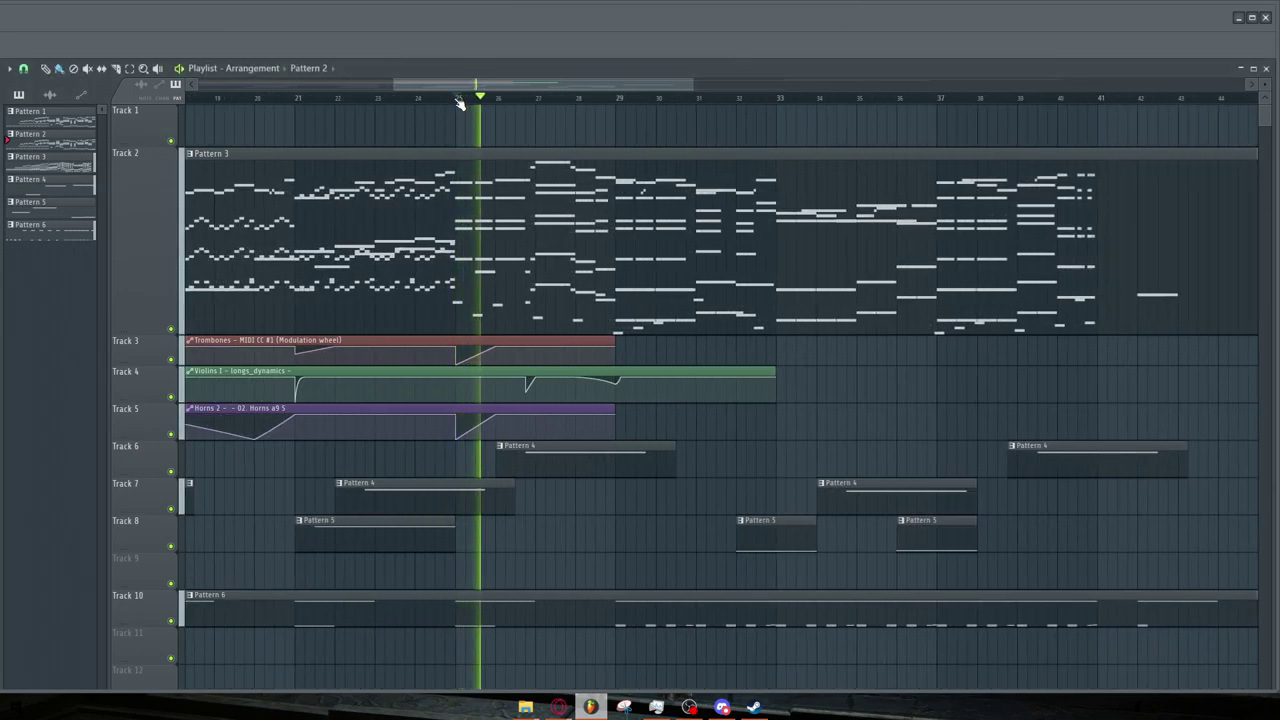
pyautogui.moveTo(453, 83); pyautogui.dragTo(485, 83)
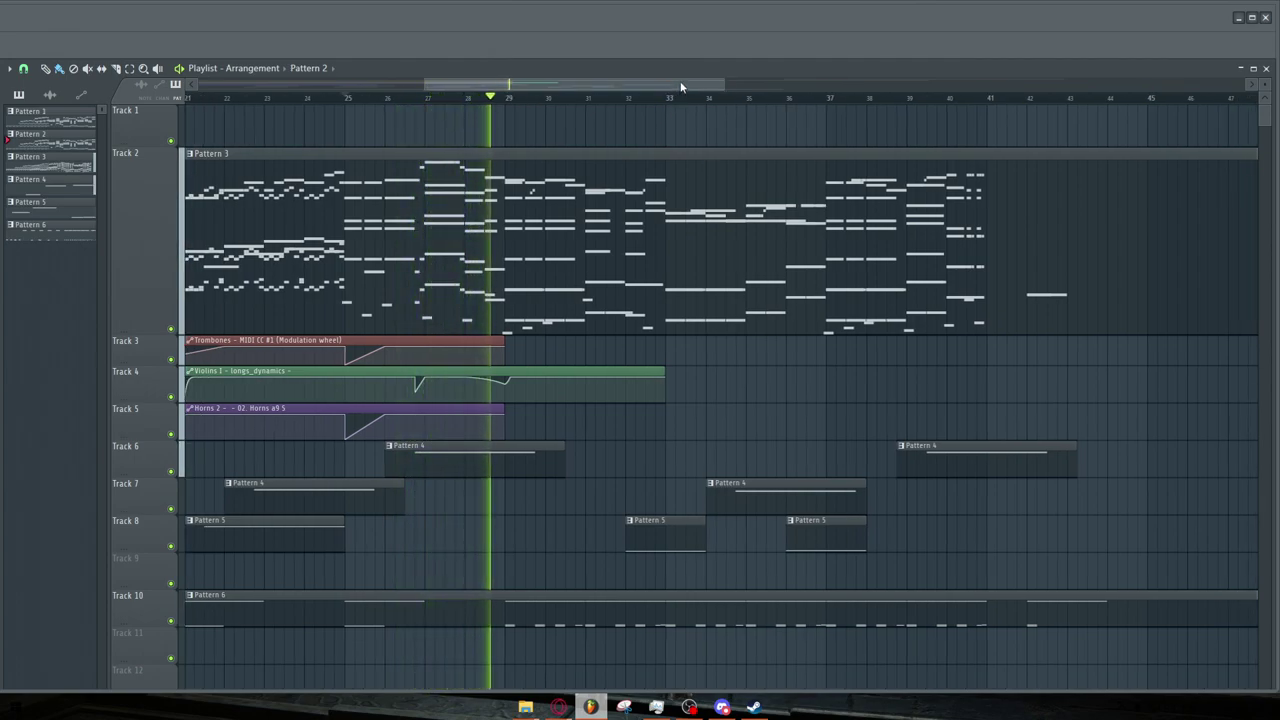
pyautogui.moveTo(677, 82); pyautogui.dragTo(694, 84)
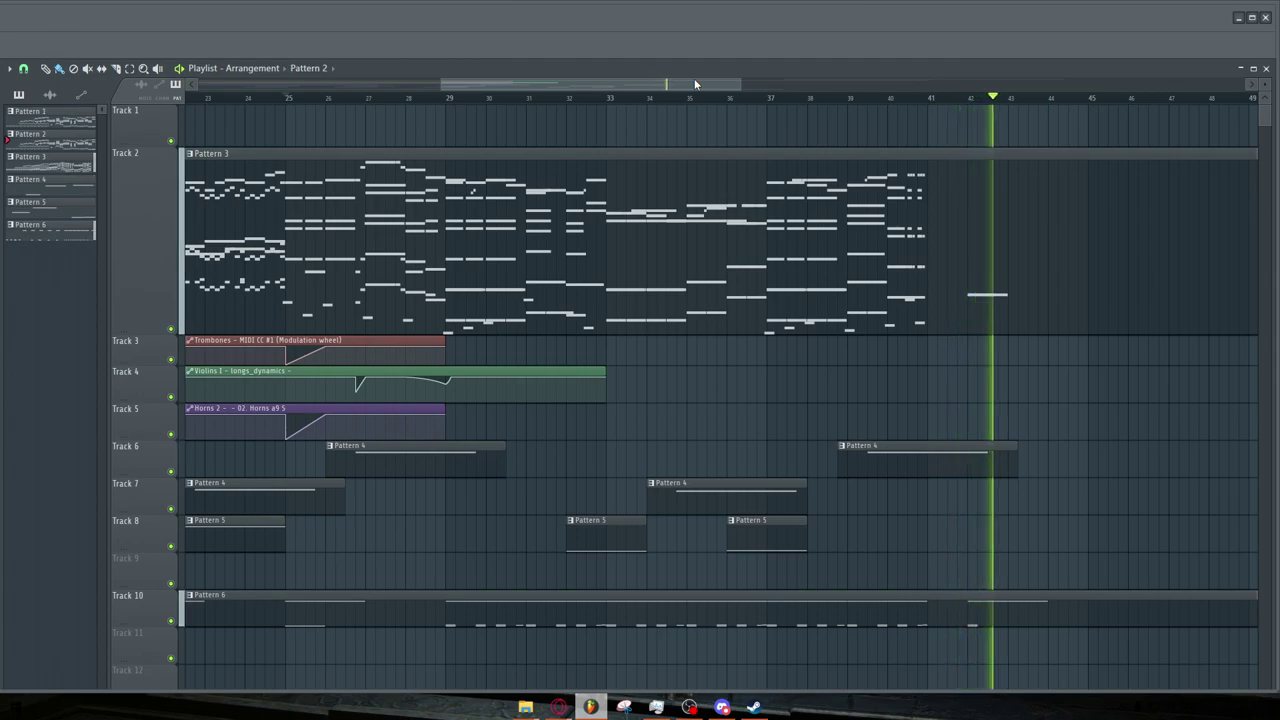
pyautogui.press('space')
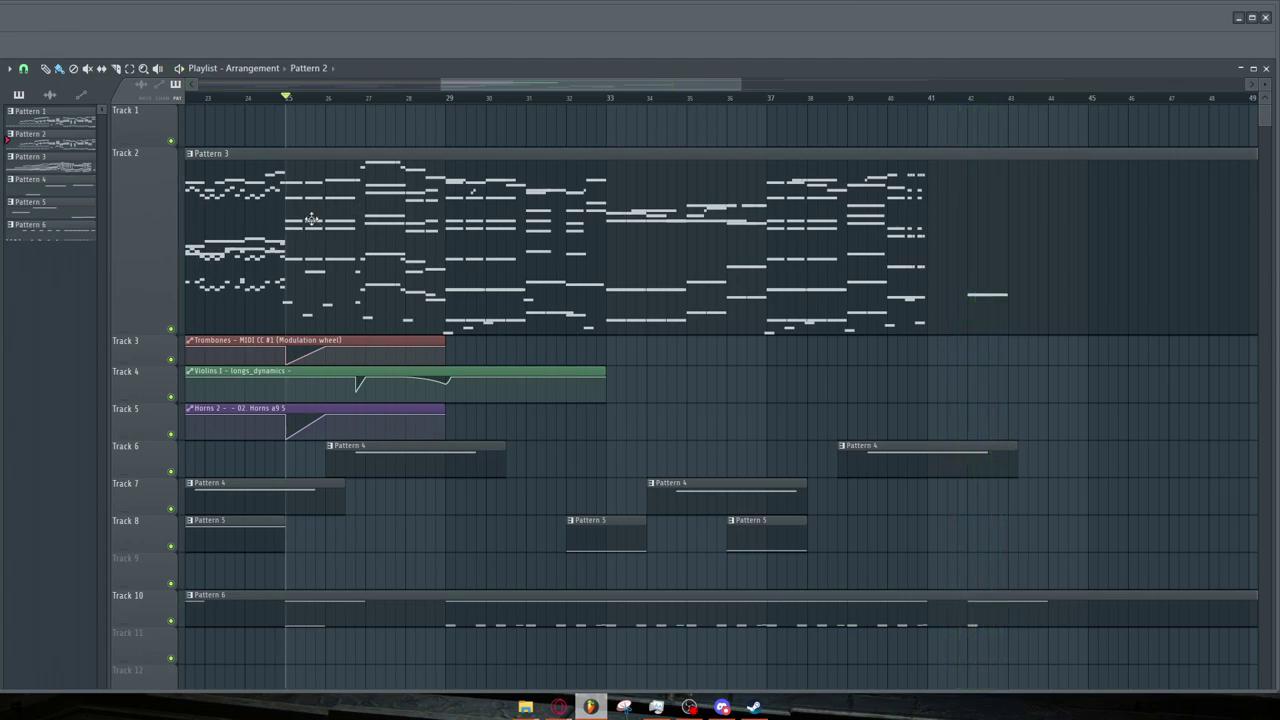
# In Pattern 3's piano roll, raise the two-note figure by two semitones in Horns 2 at bar 35 and Violins I at bar 39
pyautogui.scroll(-2, 311, 217)
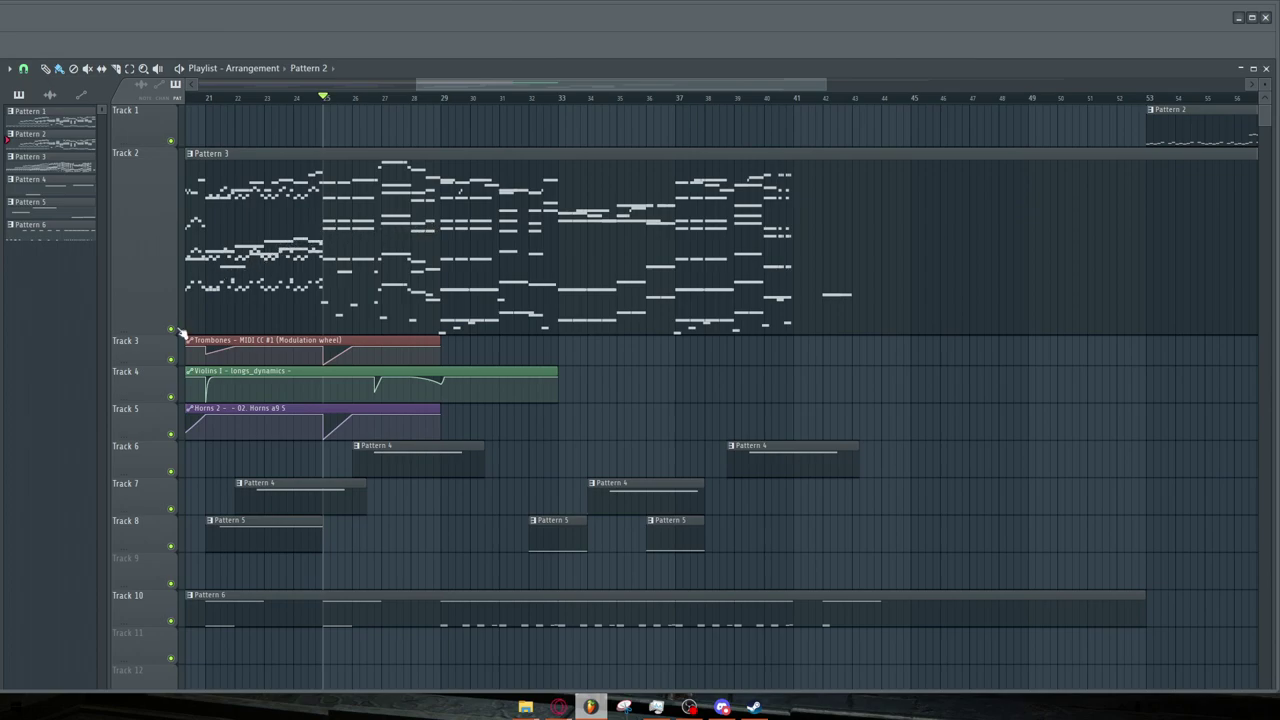
pyautogui.scroll(2, 400, 210)
pyautogui.scroll(-1, 390, 212)
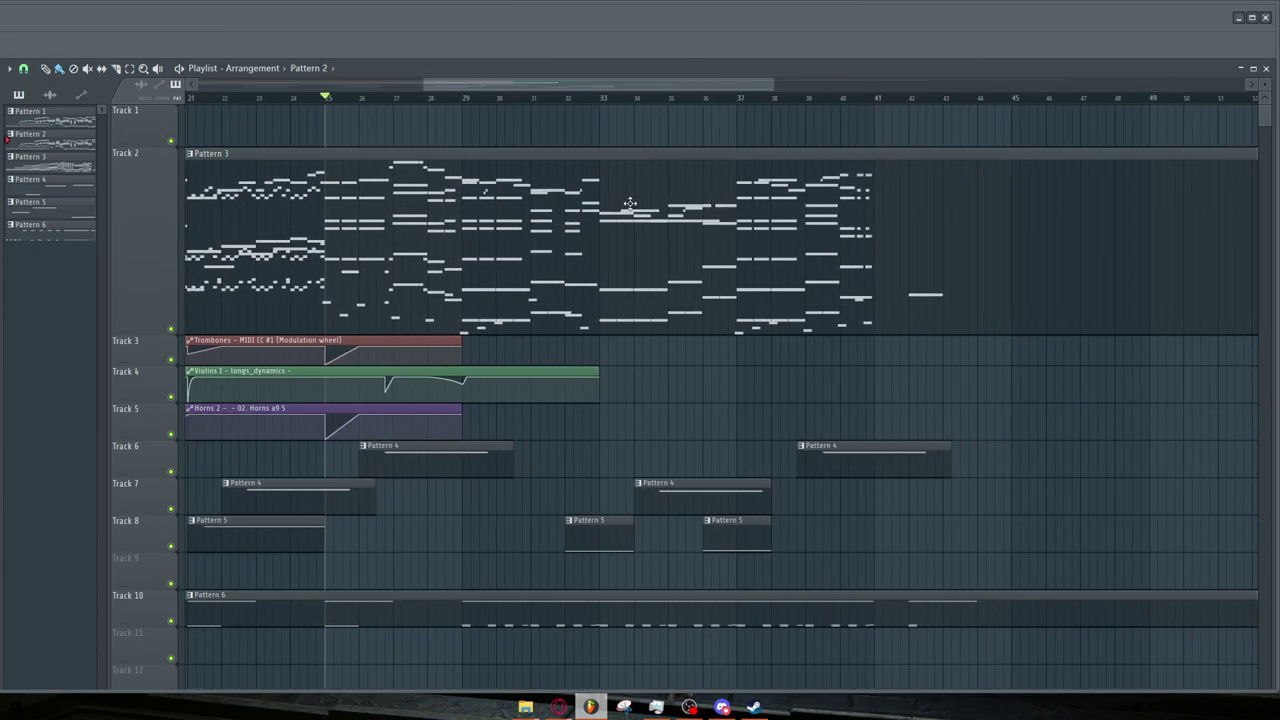
pyautogui.doubleClick(630, 204)
pyautogui.doubleClick(590, 358)
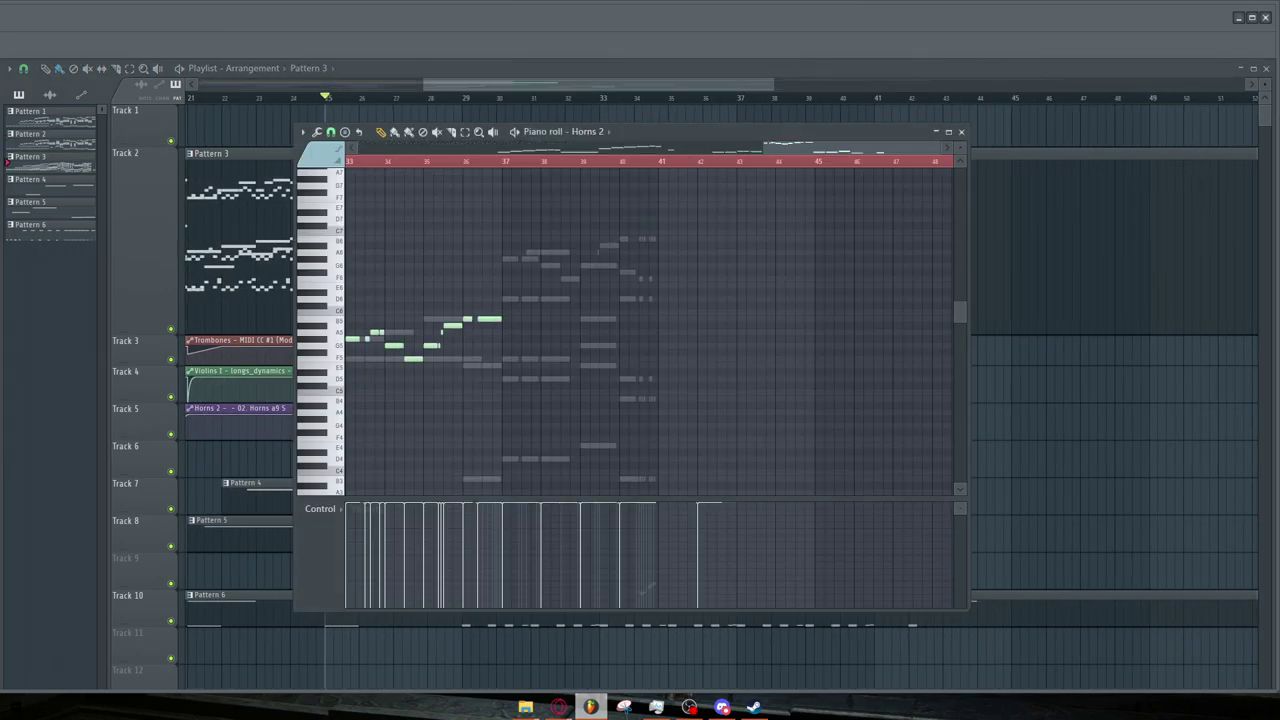
pyautogui.scroll(4, 667, 322)
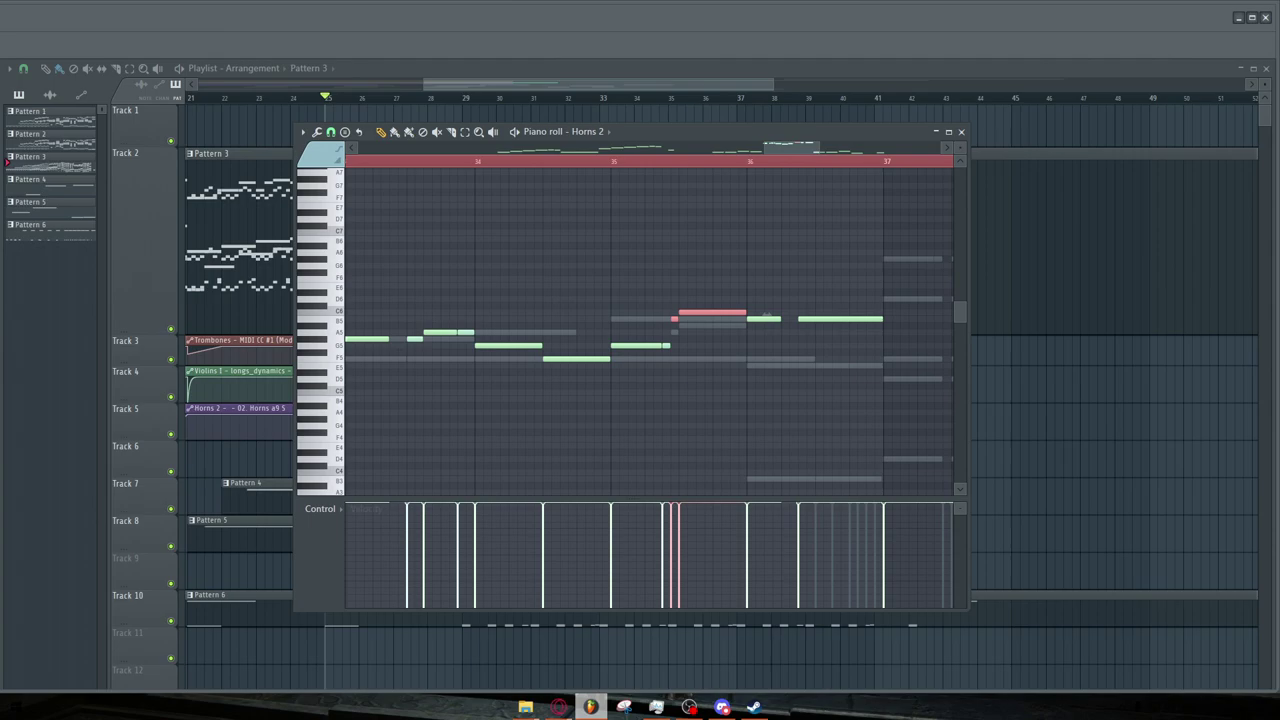
pyautogui.doubleClick(712, 325)
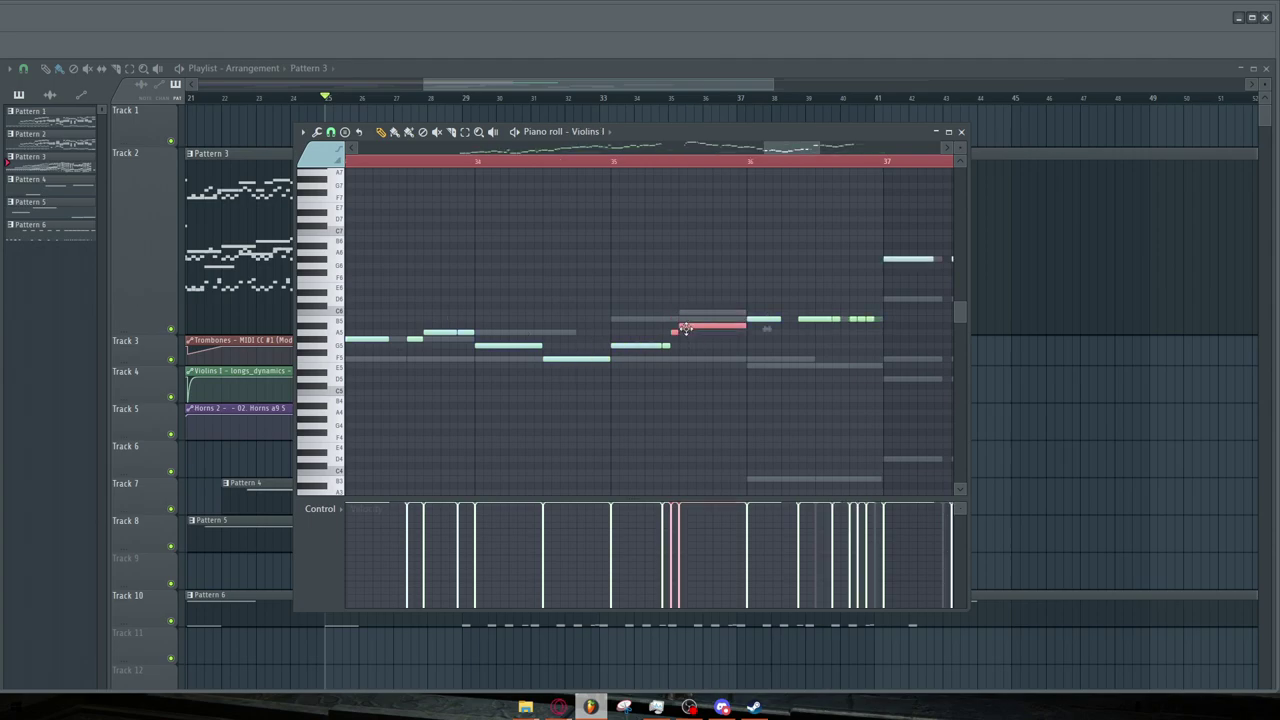
pyautogui.hscroll(4, 688, 313)
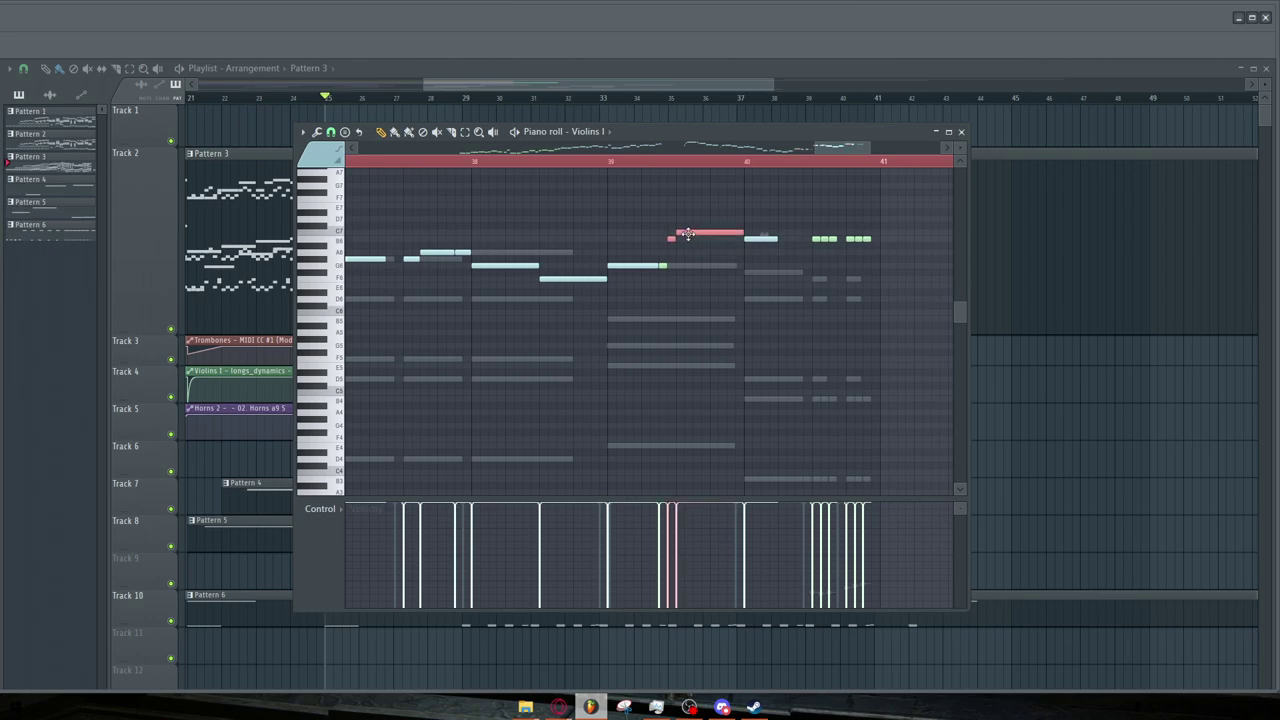
# Play the arrangement from bar 34 past bar 36 with the Violins I piano roll in view and stop playback
pyautogui.scroll(-2, 677, 268)
pyautogui.scroll(-2, 568, 211)
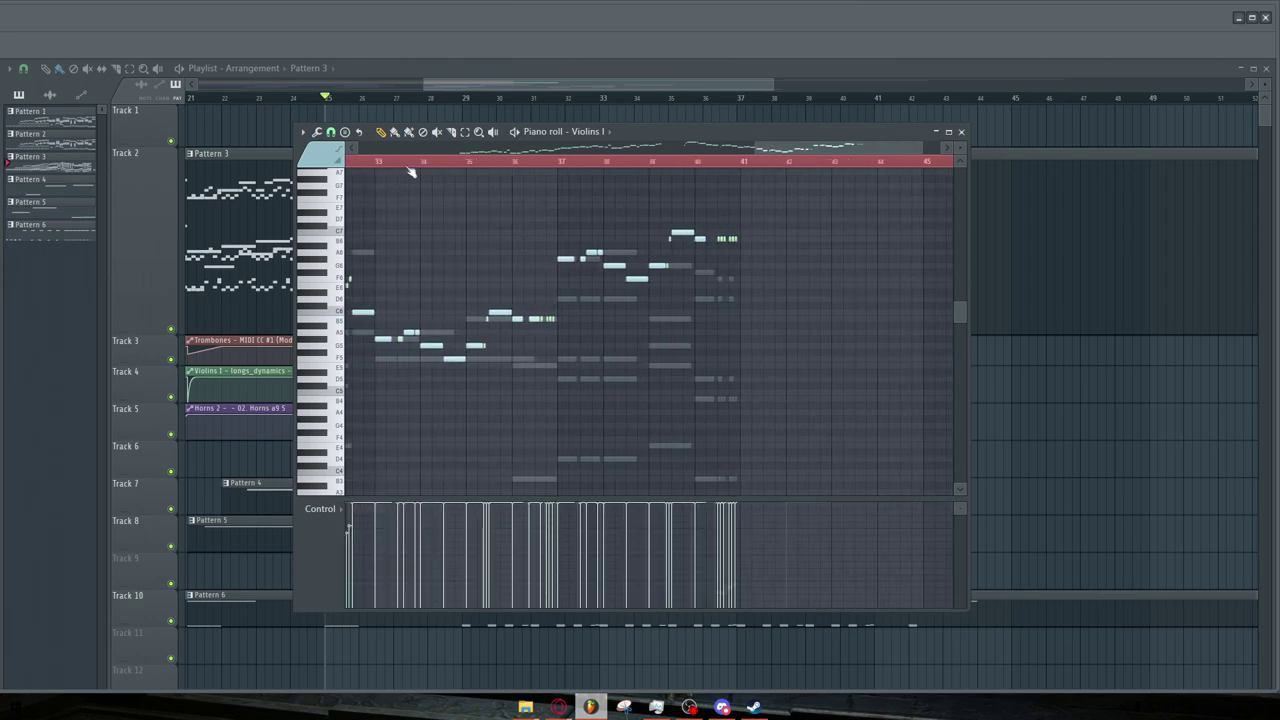
pyautogui.press('space')
pyautogui.scroll(2, 425, 172)
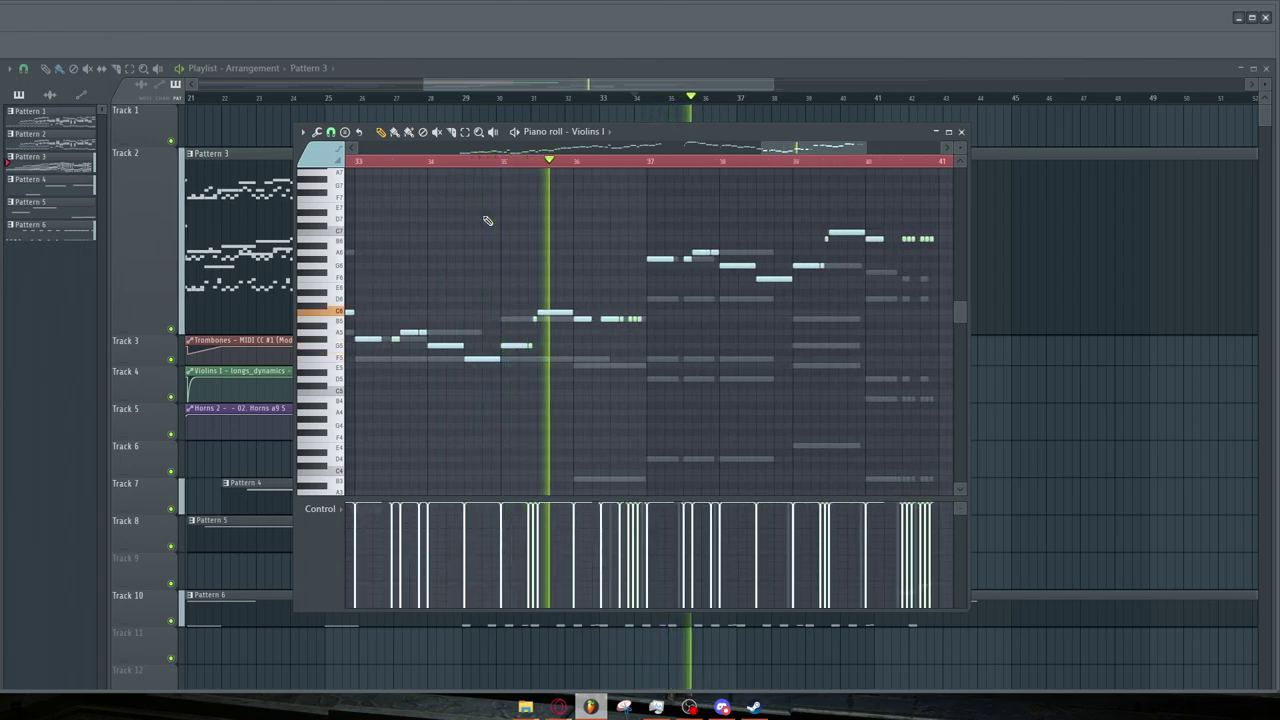
pyautogui.scroll(3, 560, 247)
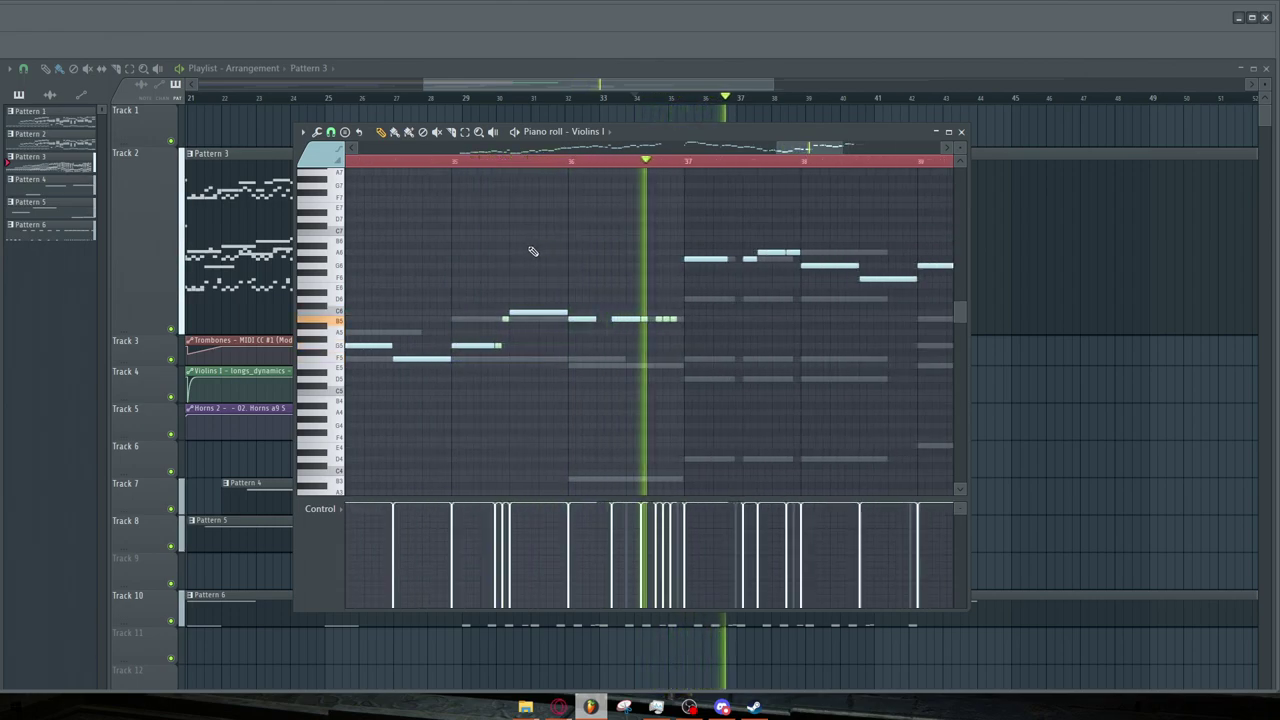
pyautogui.press('space')
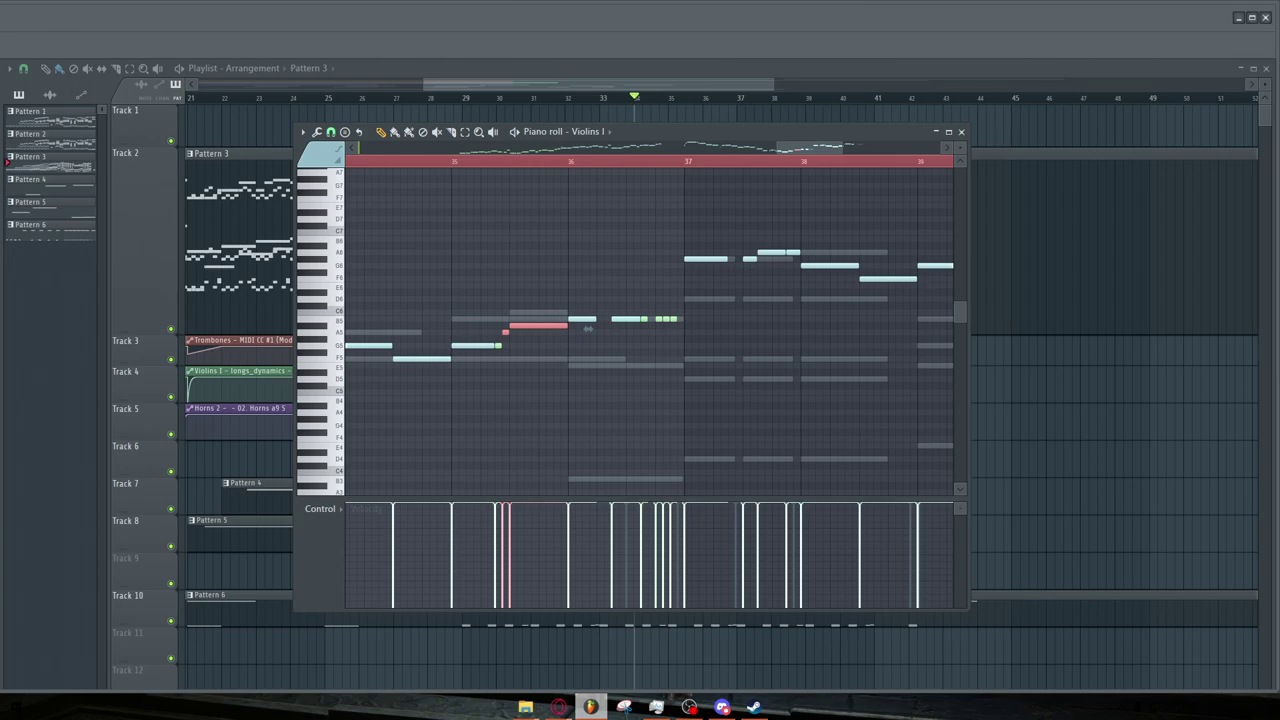
# Lower the two-note figure by two semitones in Horns 2 at bar 35 and Violins I at bars 35 and 39, and close the piano roll
pyautogui.doubleClick(588, 326)
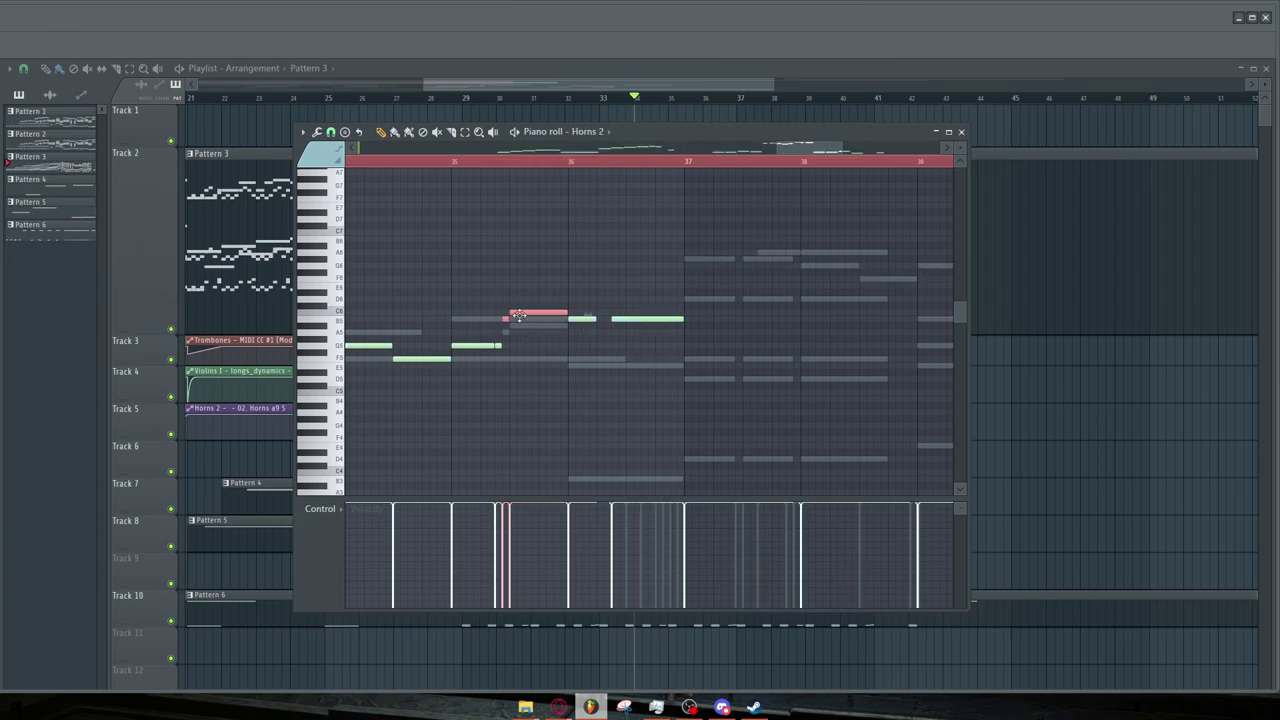
pyautogui.keyDown('ctrl'); pyautogui.scroll(-2, 524, 329); pyautogui.keyUp('ctrl')
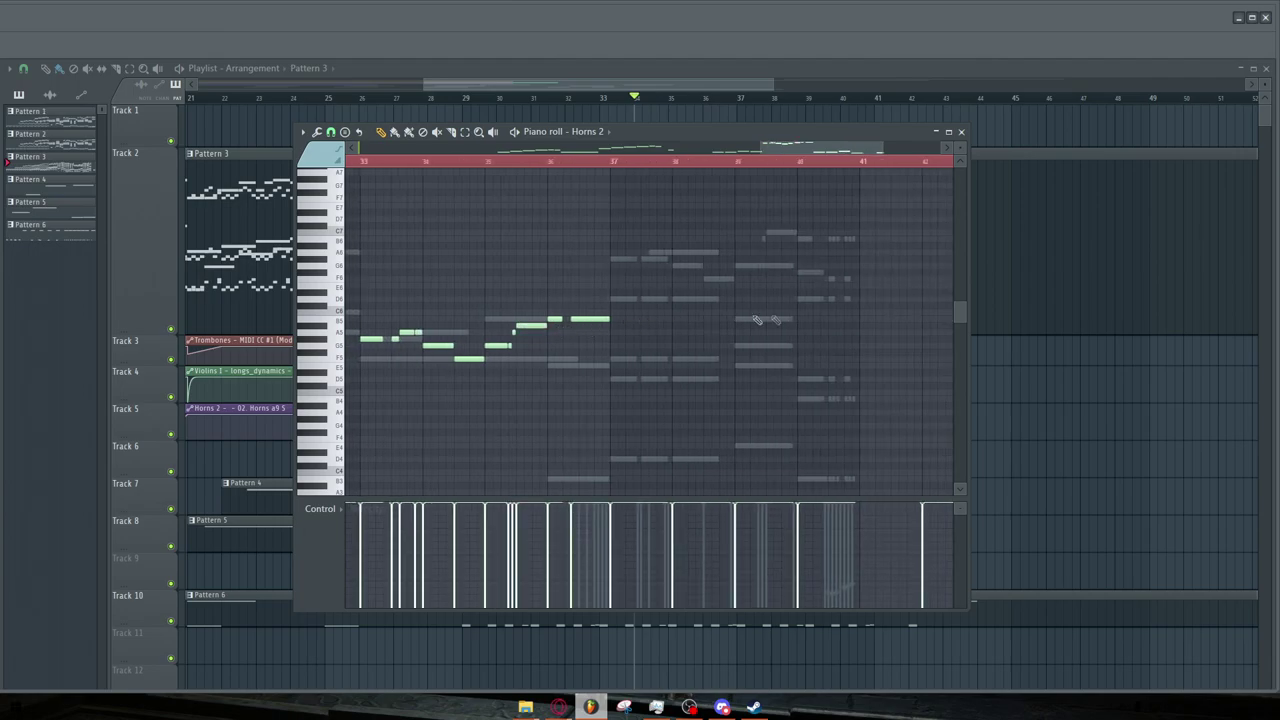
pyautogui.keyDown('ctrl'); pyautogui.scroll(2, 898, 265); pyautogui.keyUp('ctrl')
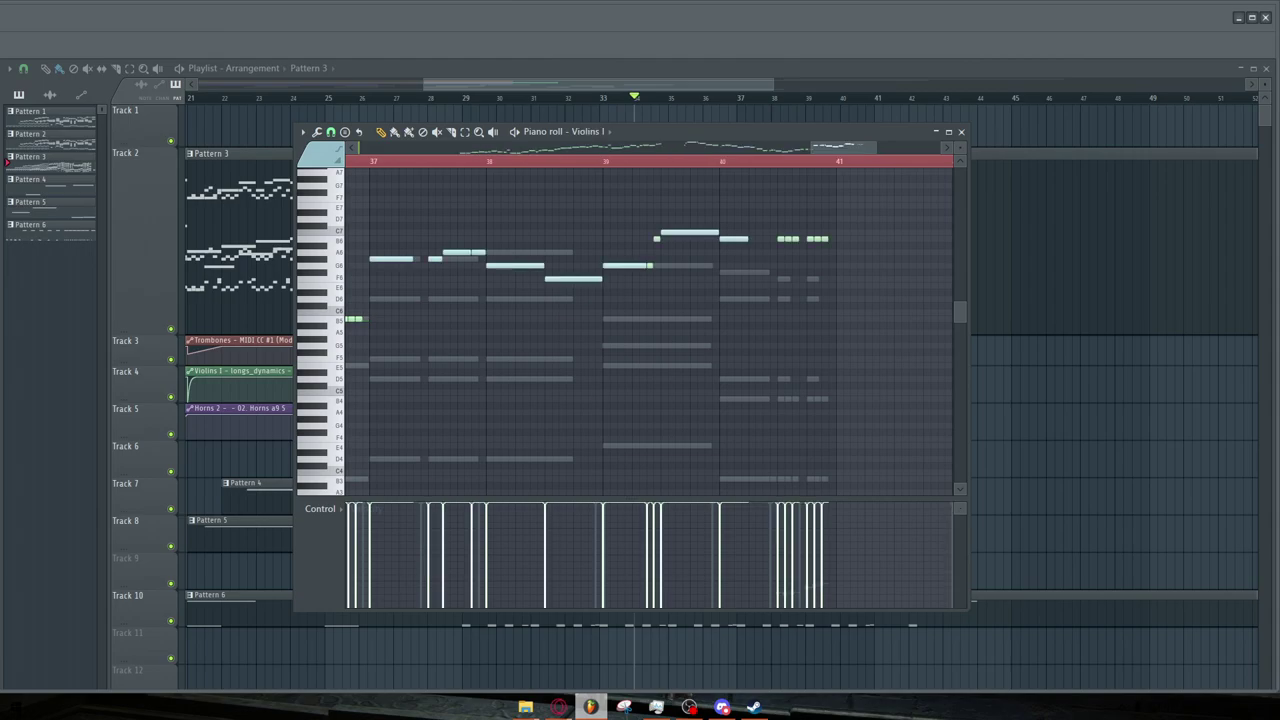
pyautogui.keyDown('ctrl'); pyautogui.scroll(-3, 690, 265); pyautogui.keyUp('ctrl')
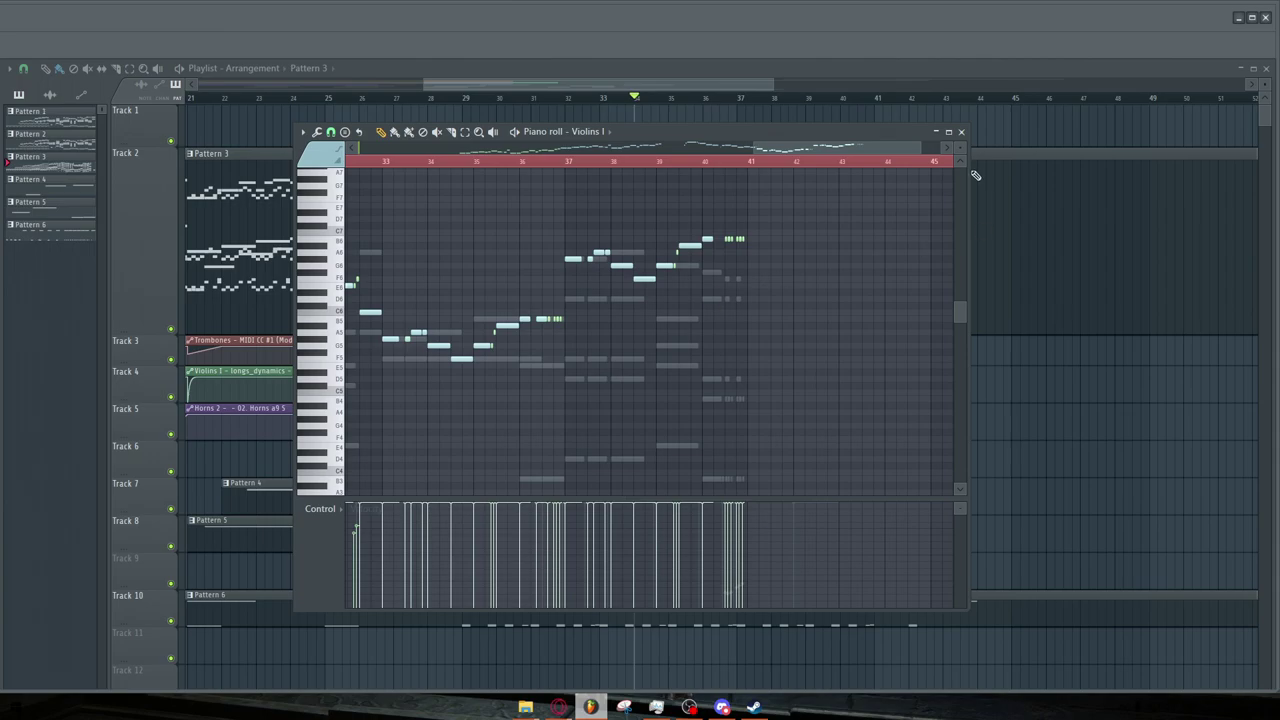
pyautogui.click(962, 132)
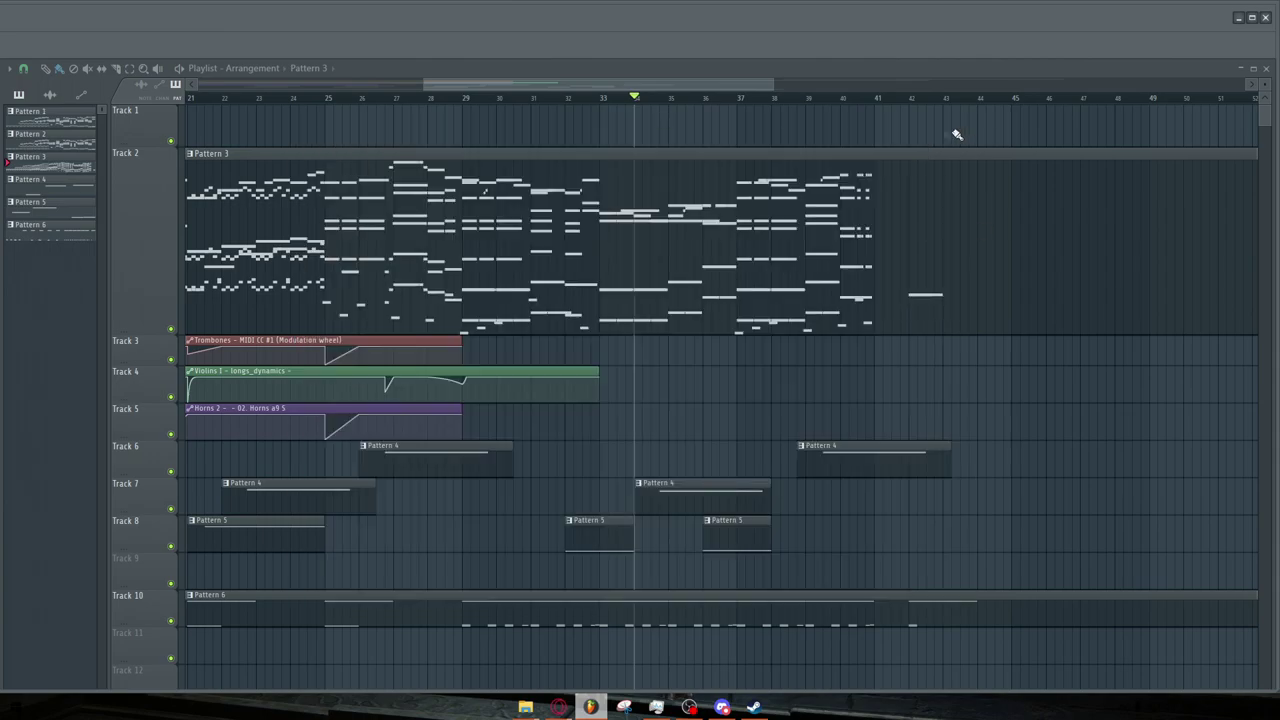
# Open Pattern 2's Kontakt 5 piano roll, play the notes from bar 17 and stop playback
pyautogui.keyDown('ctrl'); pyautogui.scroll(-5, 954, 131); pyautogui.keyUp('ctrl')
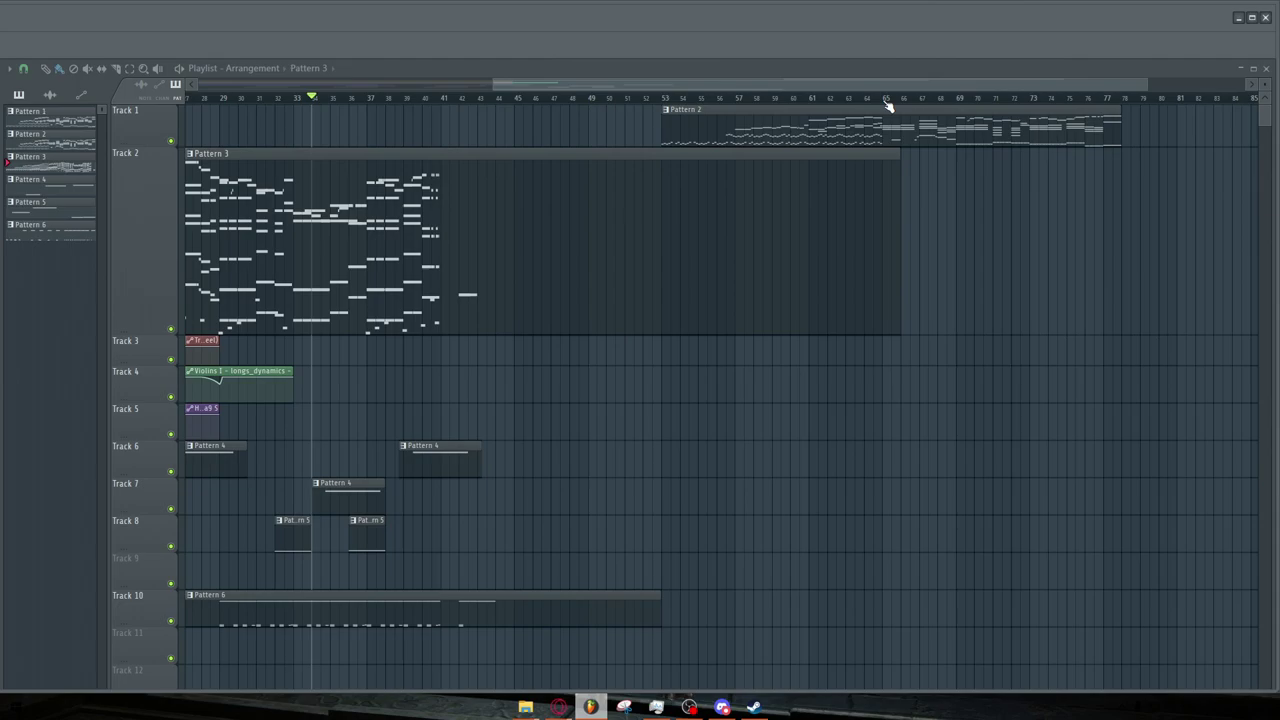
pyautogui.click(886, 100)
pyautogui.keyDown('ctrl'); pyautogui.scroll(6, 1157, 166); pyautogui.keyUp('ctrl')
pyautogui.doubleClick(646, 131)
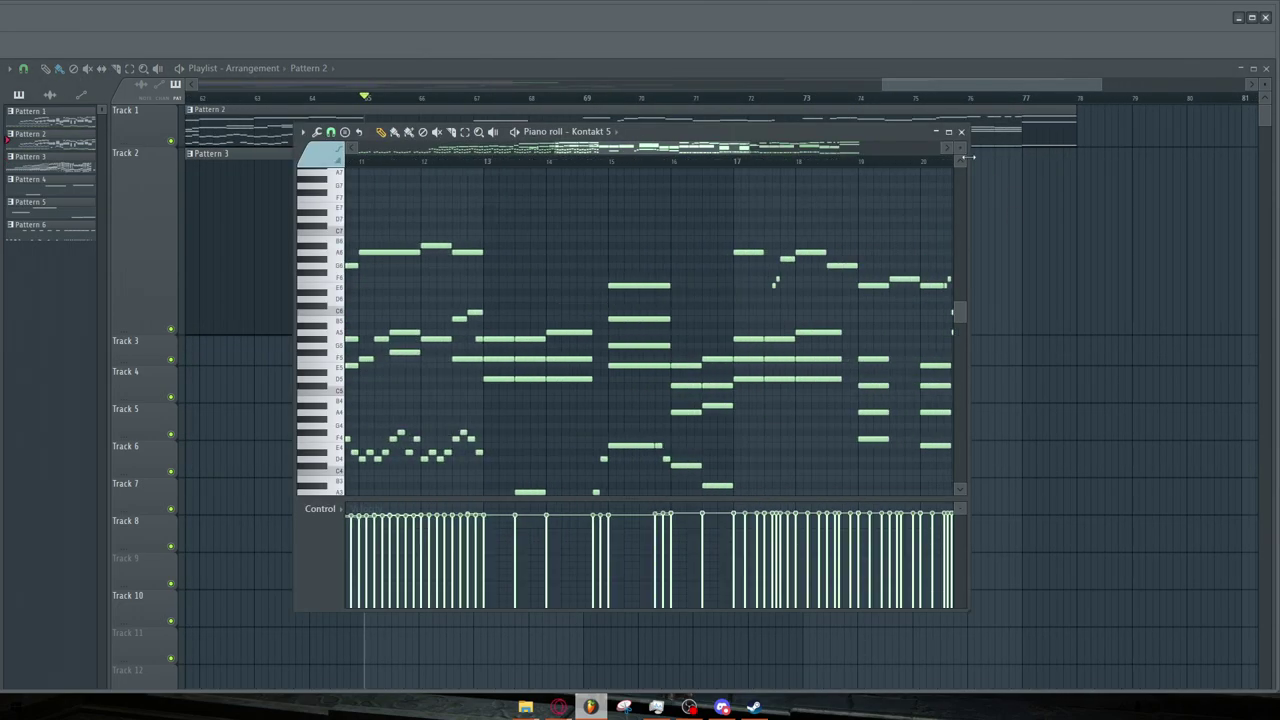
pyautogui.scroll(3, 966, 157)
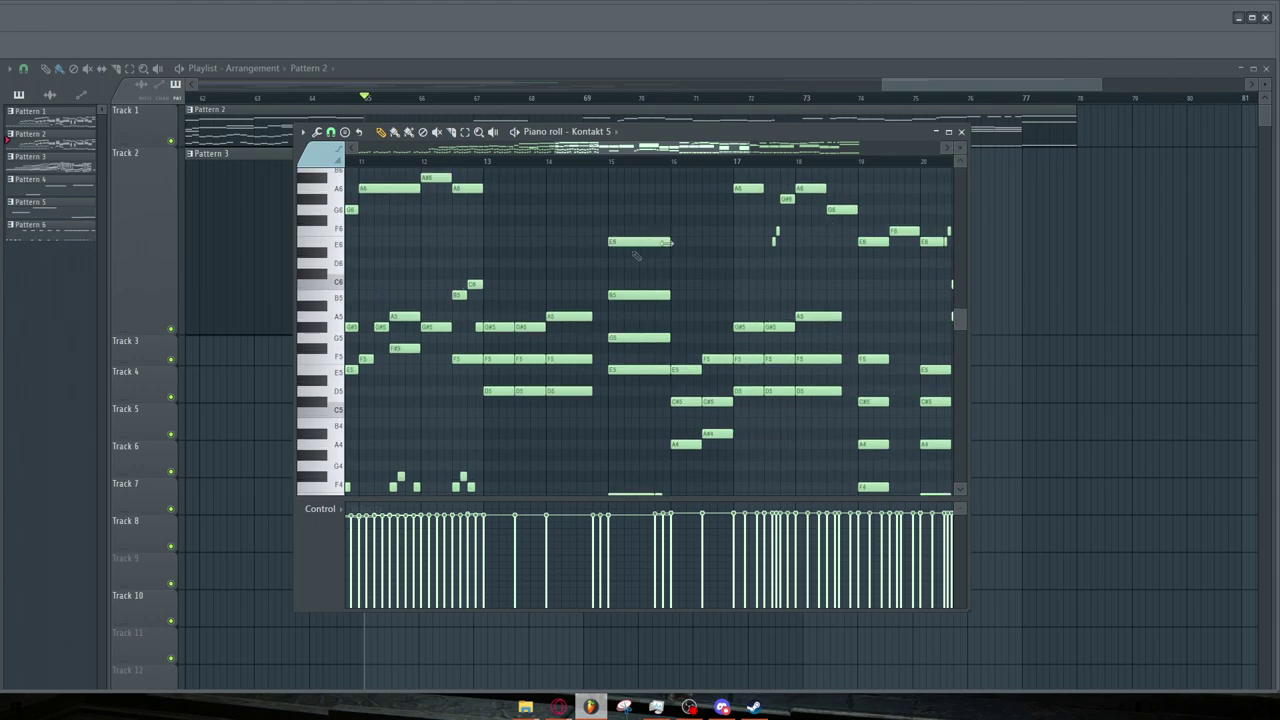
pyautogui.keyDown('ctrl'); pyautogui.scroll(2, 655, 173); pyautogui.keyUp('ctrl')
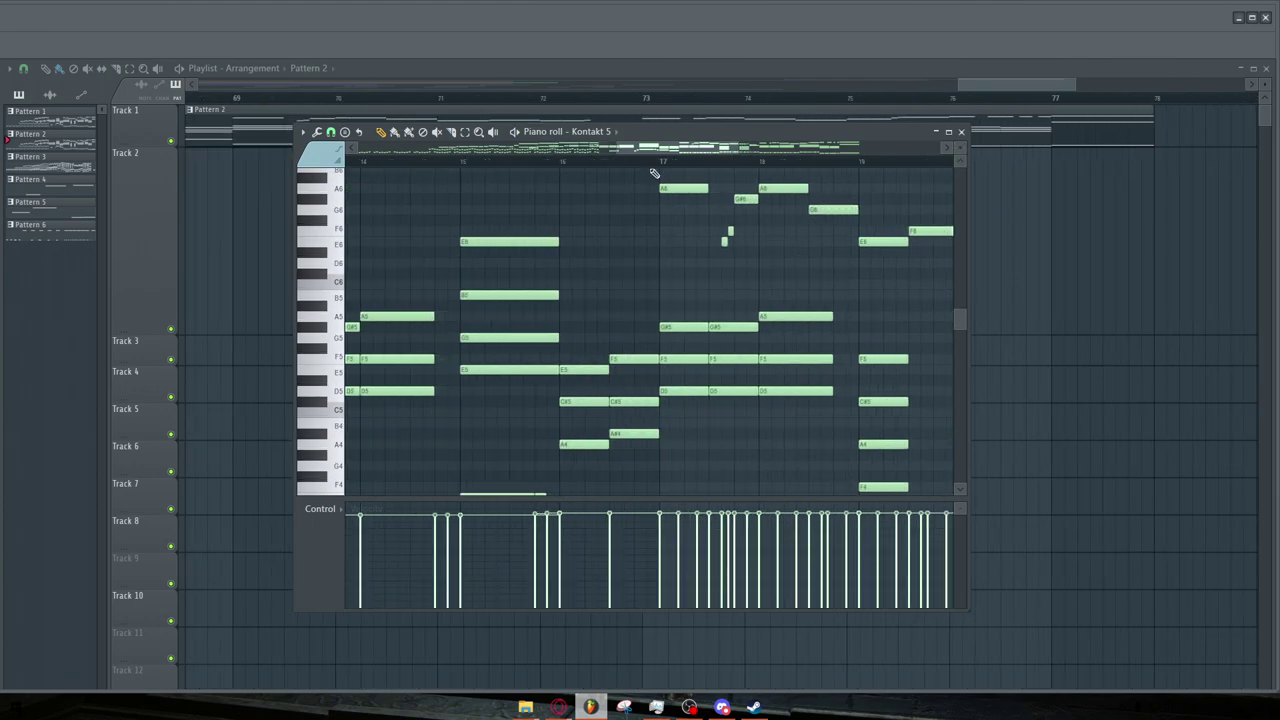
pyautogui.click(674, 162)
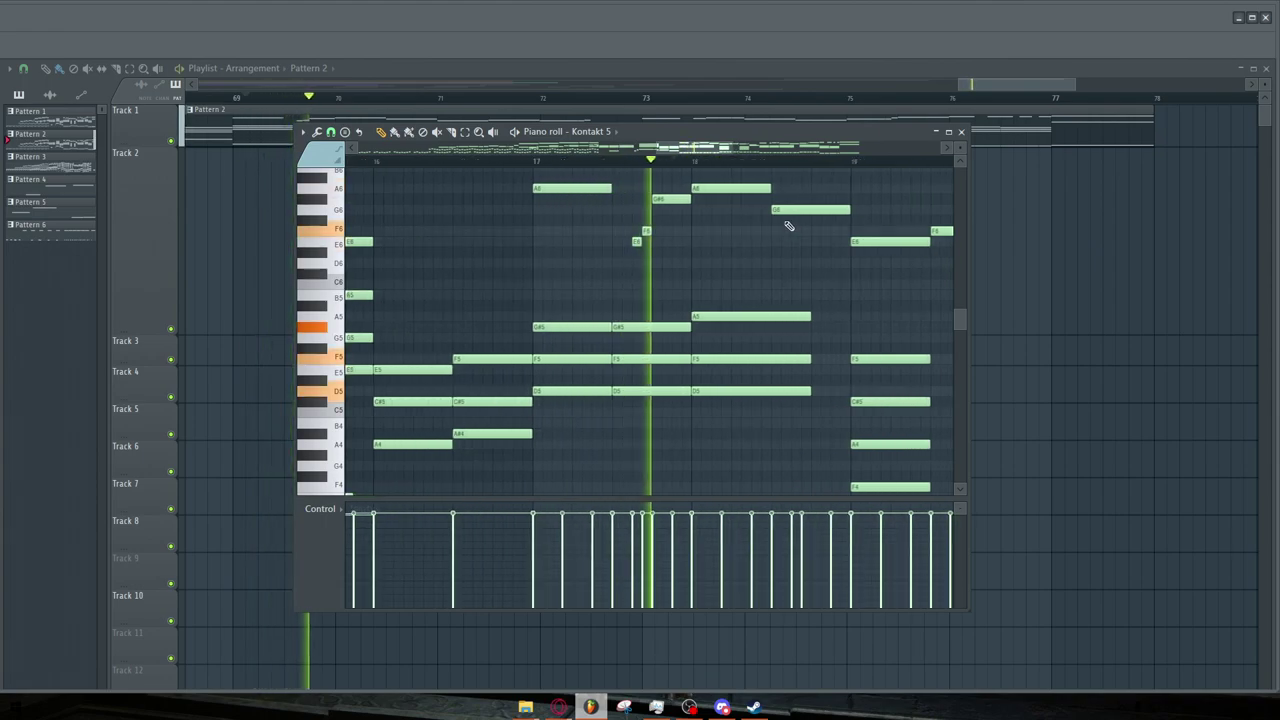
pyautogui.press('space')
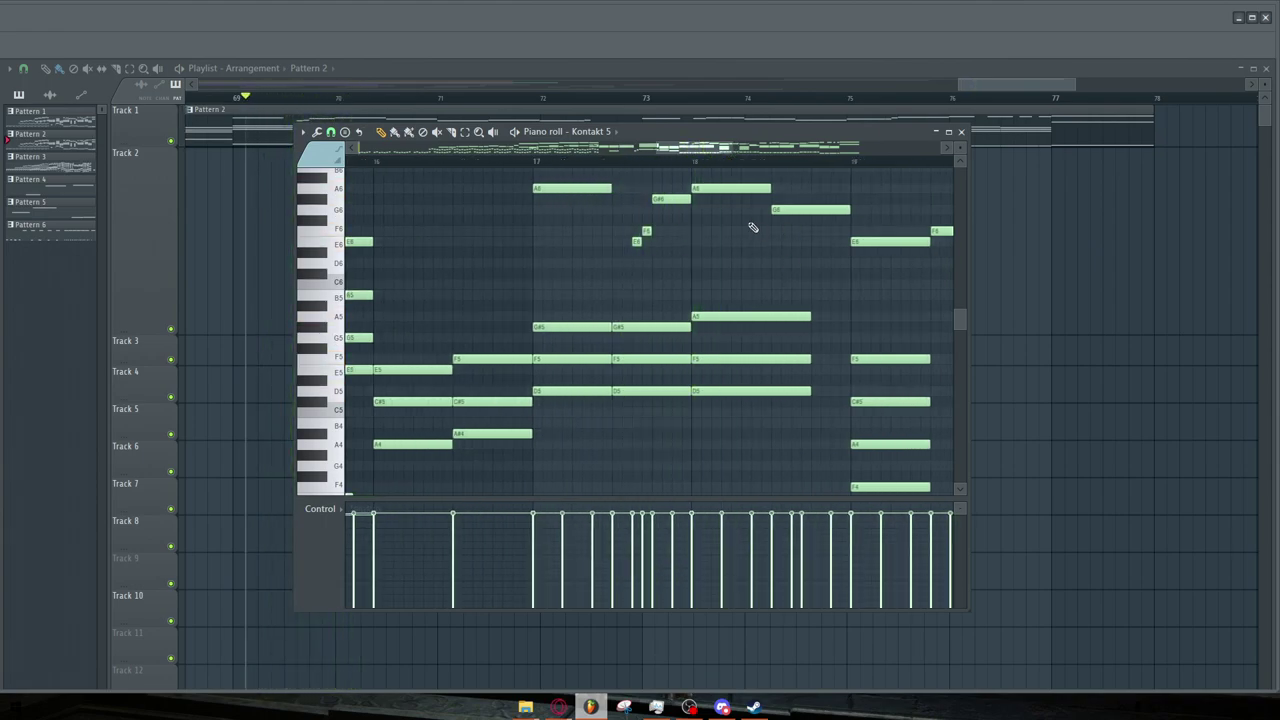
# Close Pattern 2's sketch, open Pattern 3's Choir instrument and piano roll, and arrange both windows so the notes are unobstructed
pyautogui.doubleClick(710, 189)
pyautogui.click(725, 260)
pyautogui.scroll(-5, 823, 294)
pyautogui.click(961, 131)
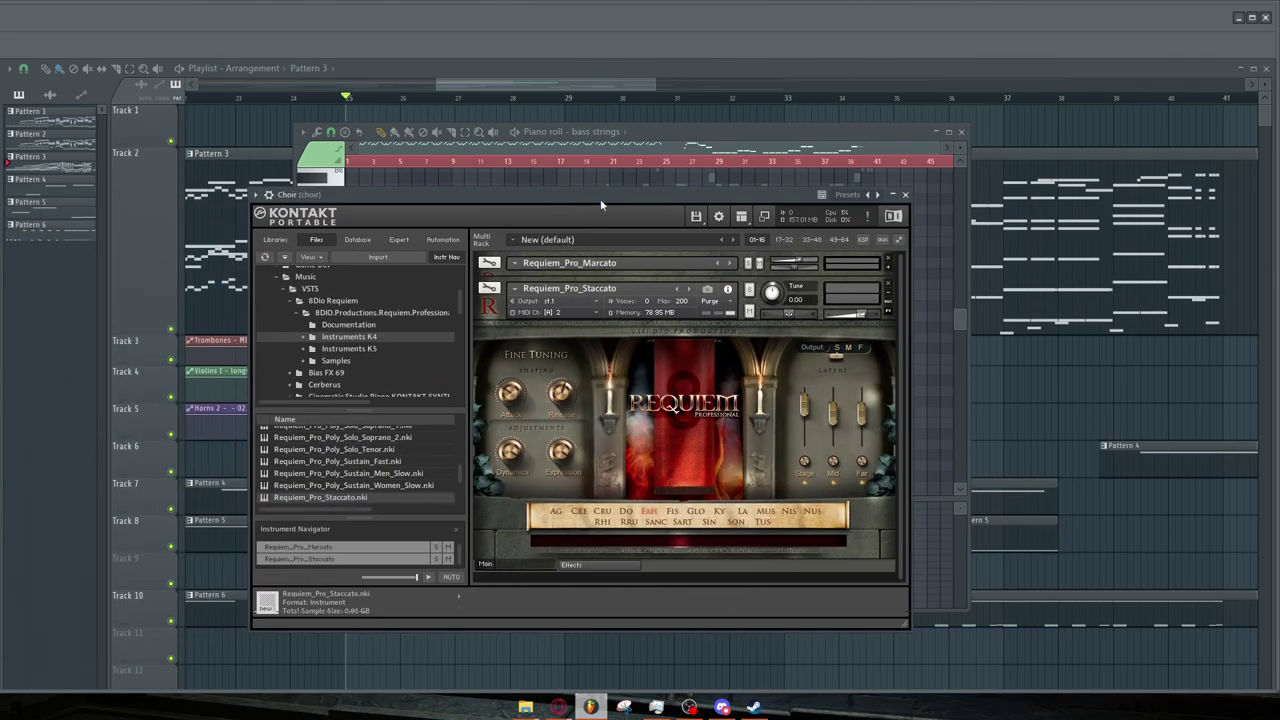
pyautogui.moveTo(599, 203); pyautogui.dragTo(579, 192)
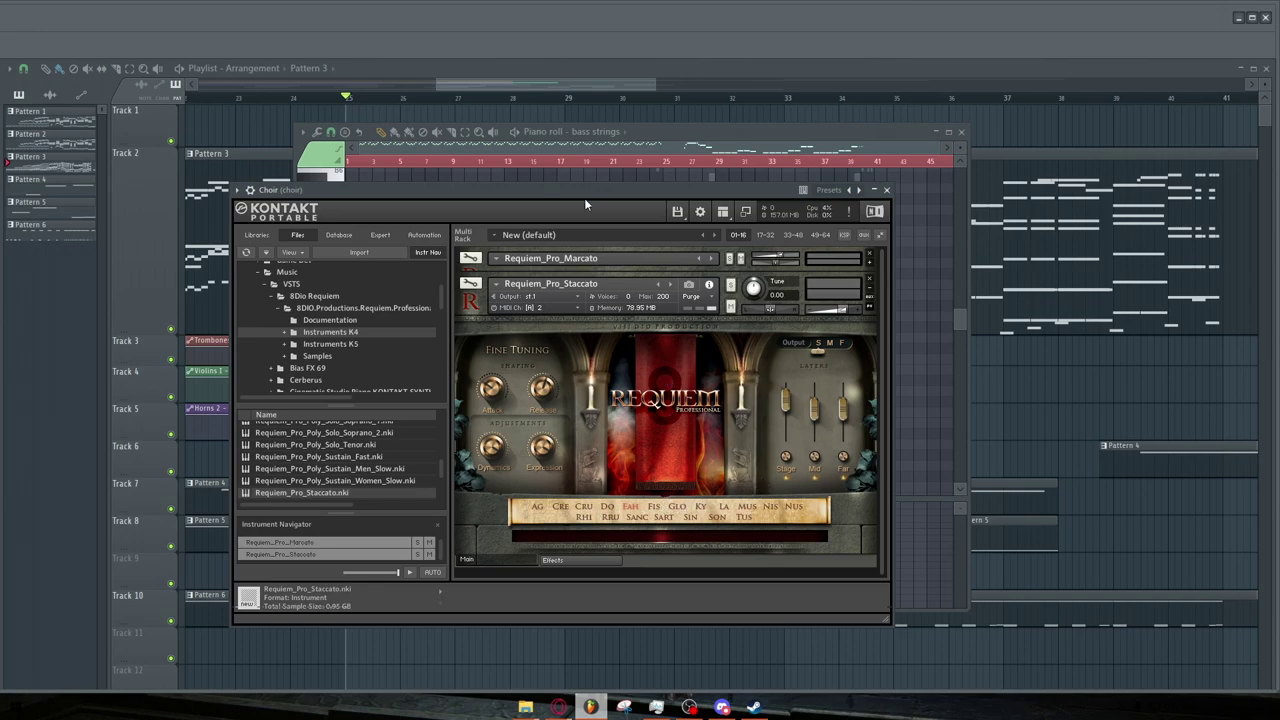
pyautogui.moveTo(584, 190); pyautogui.dragTo(436, 318)
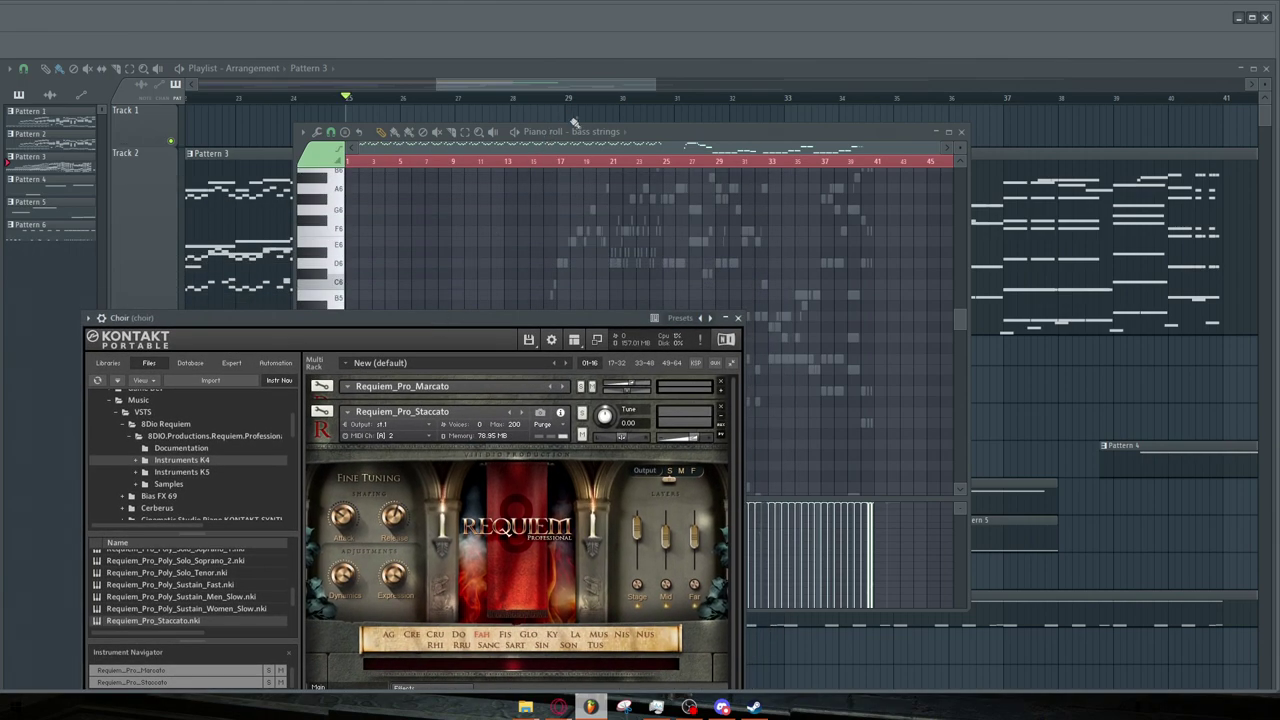
pyautogui.moveTo(638, 132); pyautogui.dragTo(630, 75)
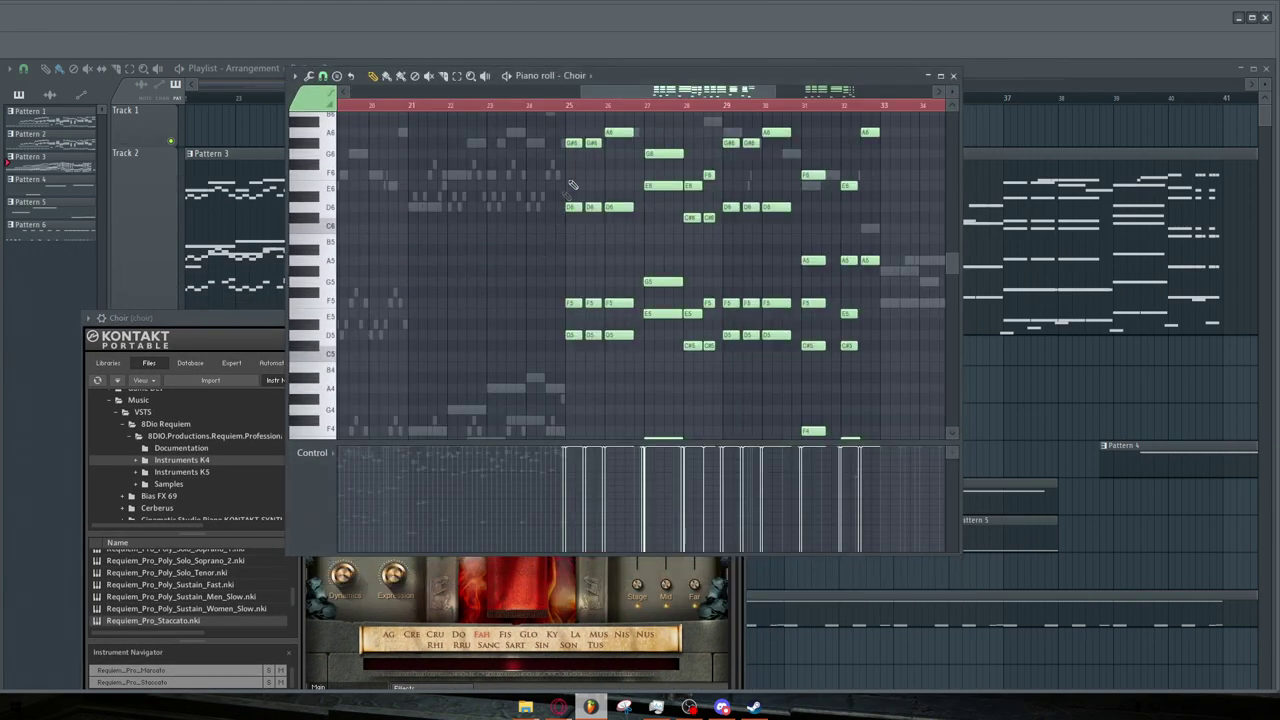
# Play Pattern 3 from bar 25 past bar 32 while following the Choir chords and low notes, and stop playback
pyautogui.scroll(-10, 584, 272)
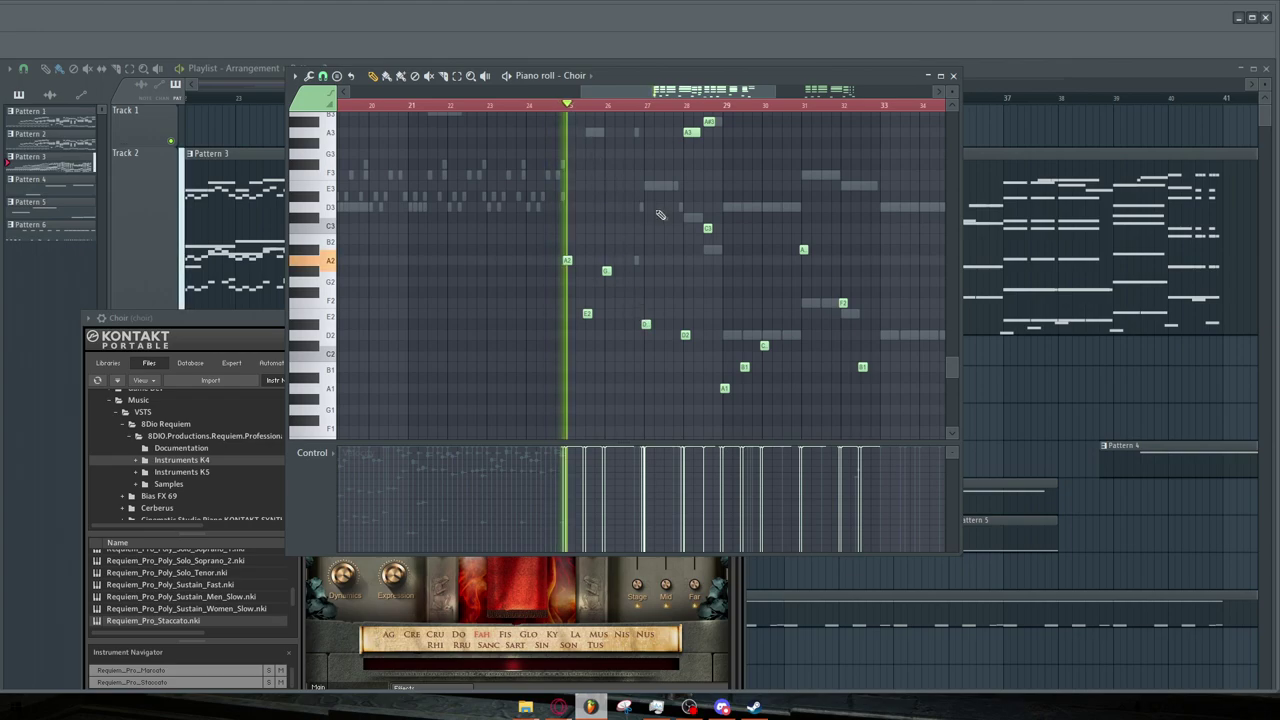
pyautogui.scroll(8, 665, 210)
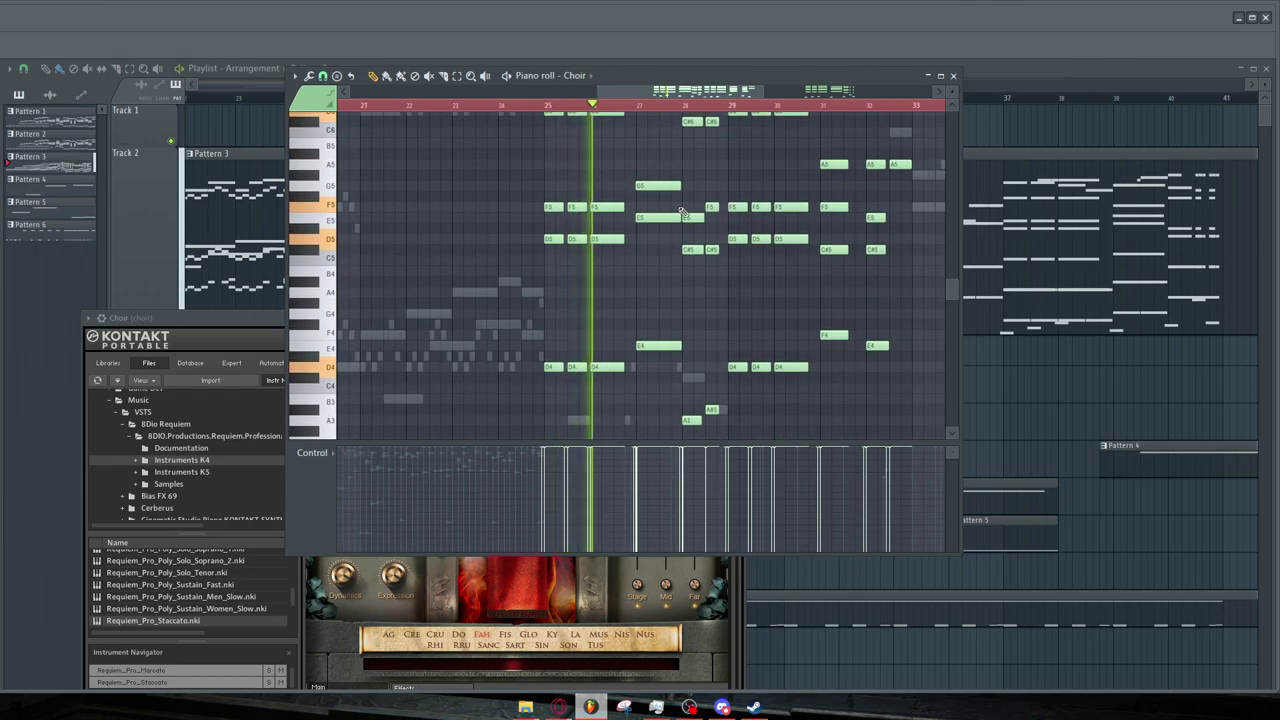
pyautogui.scroll(2, 695, 220)
pyautogui.scroll(-2, 695, 220)
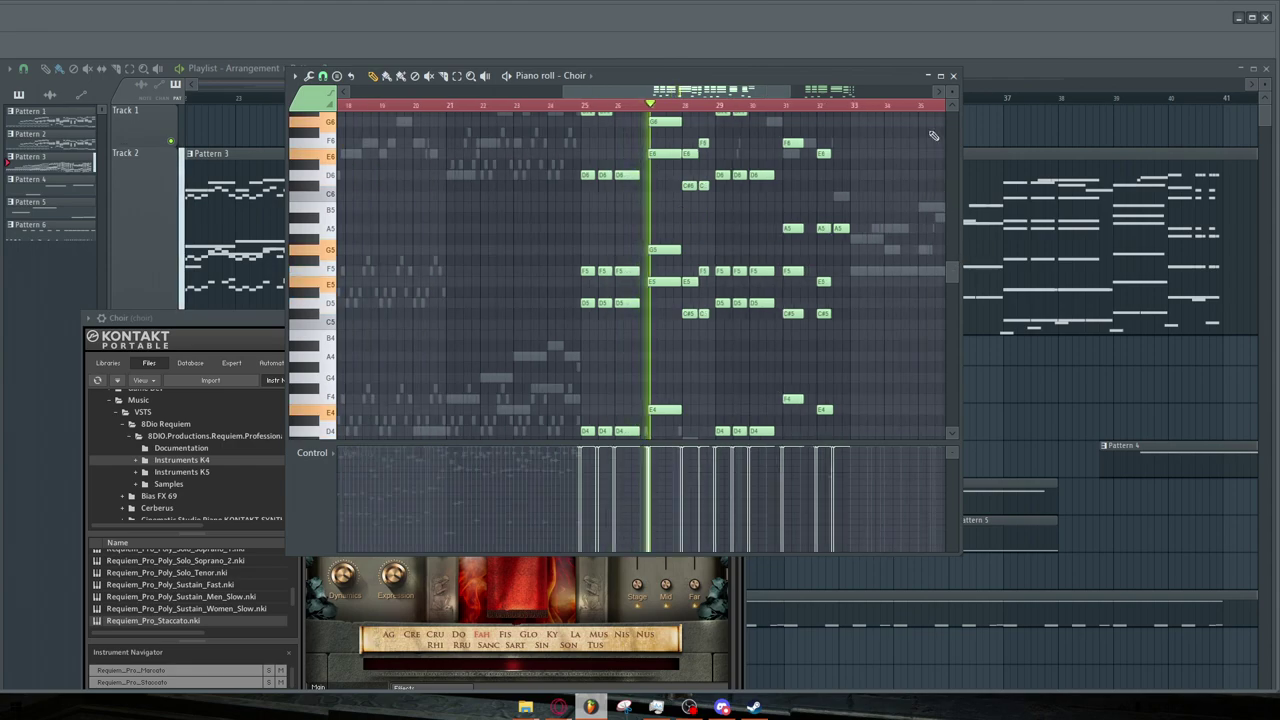
pyautogui.scroll(1, 893, 196)
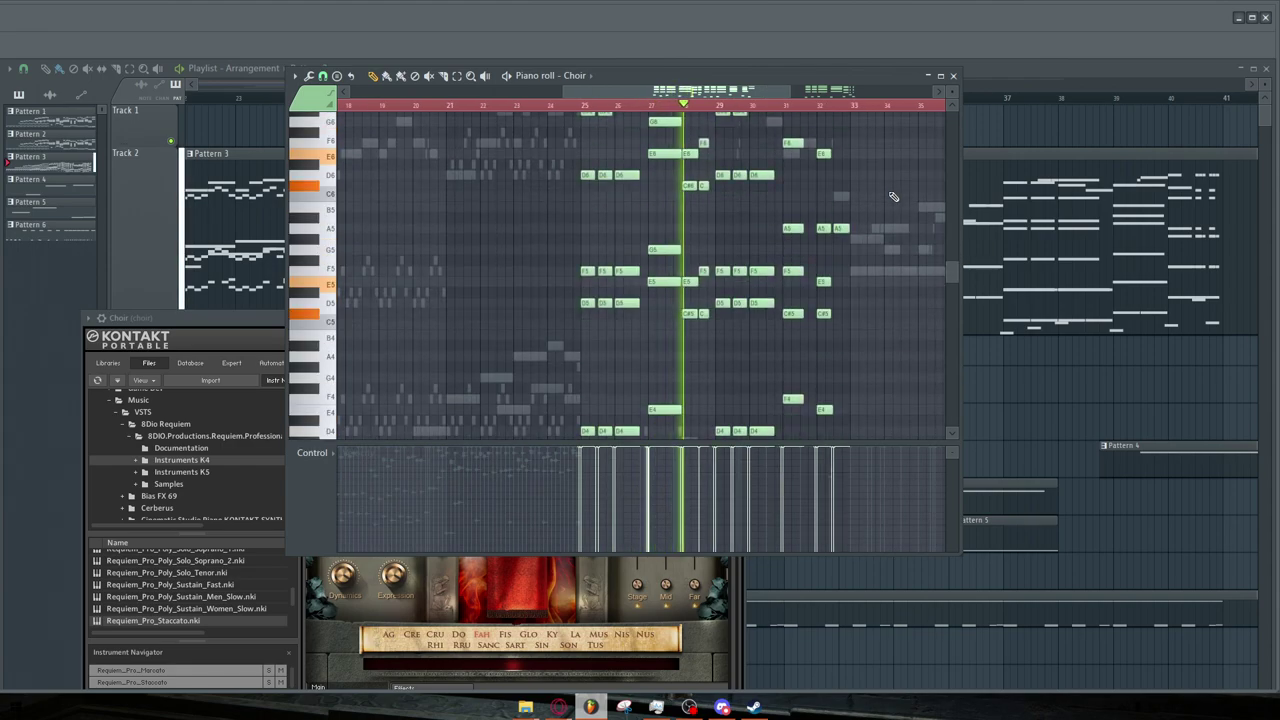
pyautogui.scroll(-3, 893, 196)
pyautogui.scroll(1, 897, 210)
pyautogui.scroll(1, 900, 223)
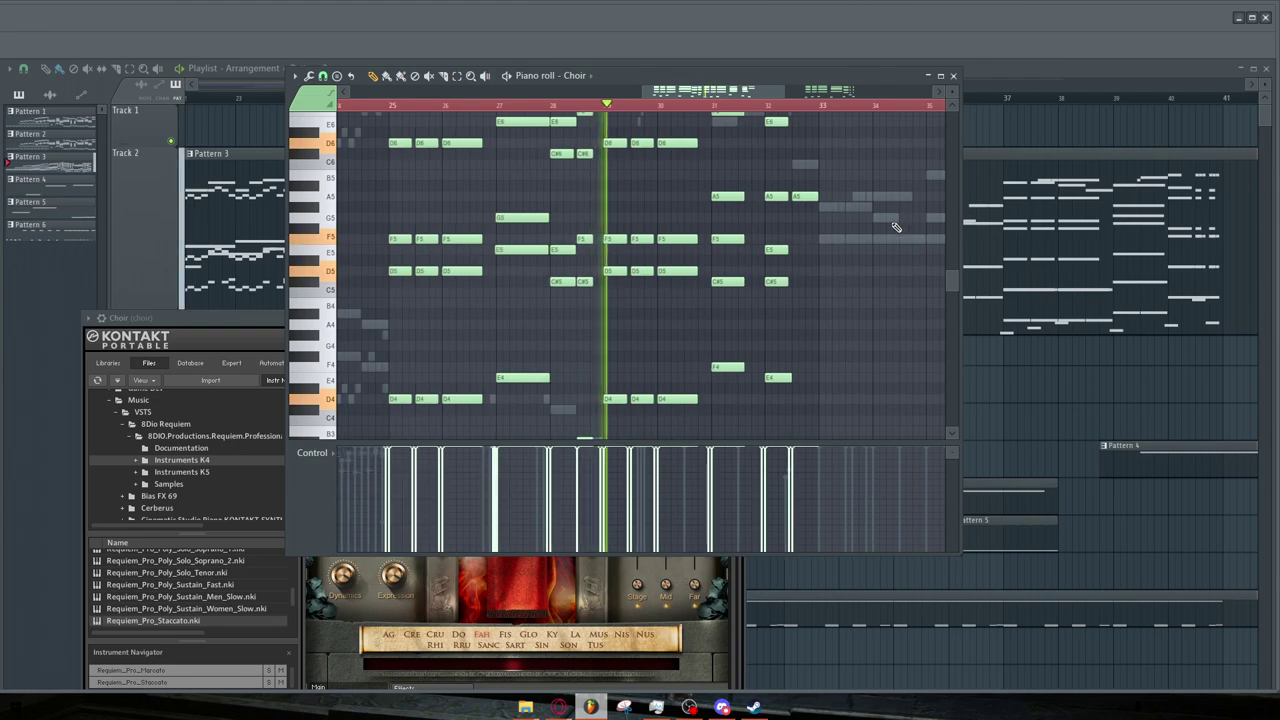
pyautogui.scroll(1, 893, 228)
pyautogui.scroll(3, 892, 230)
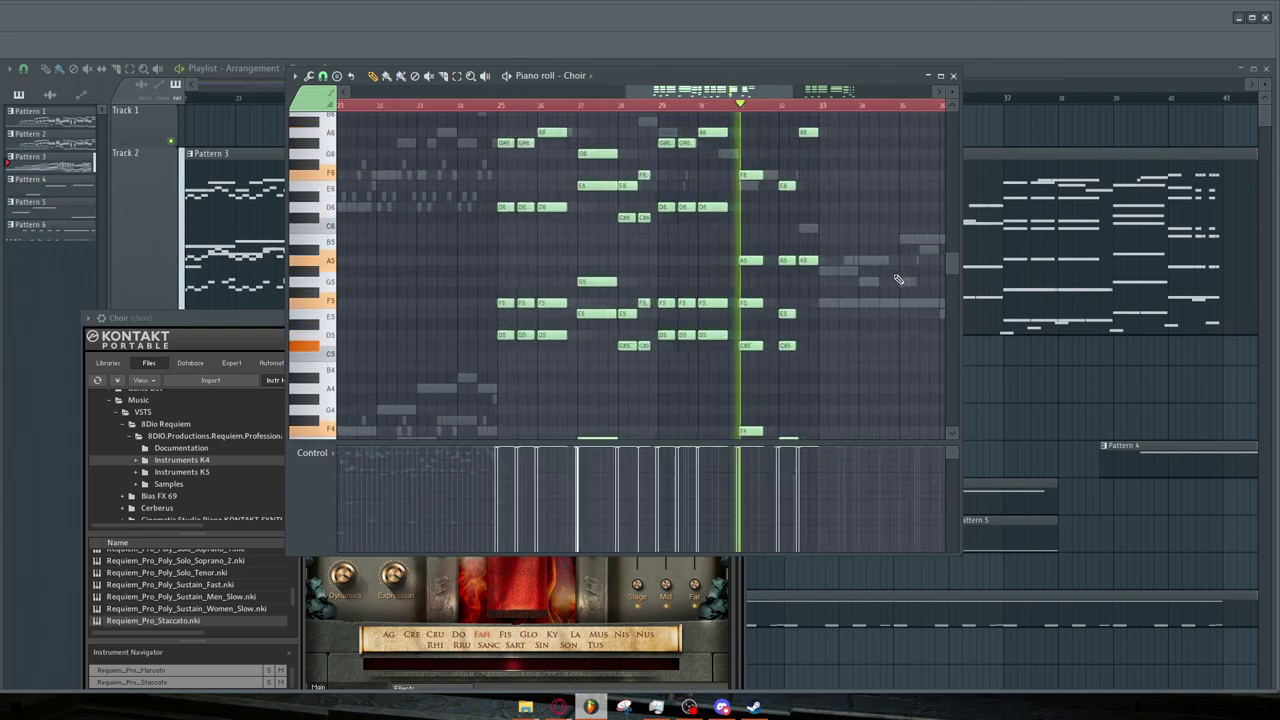
pyautogui.scroll(2, 878, 270)
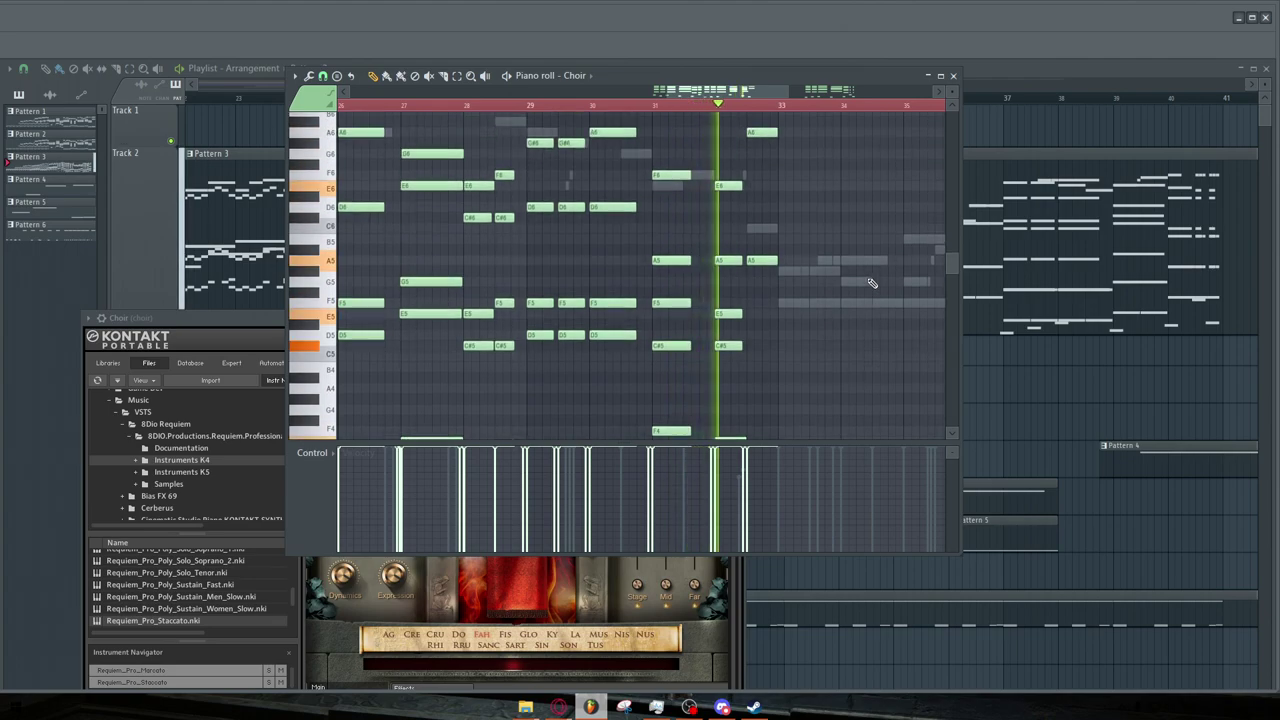
pyautogui.scroll(3, 872, 283)
pyautogui.press('space')
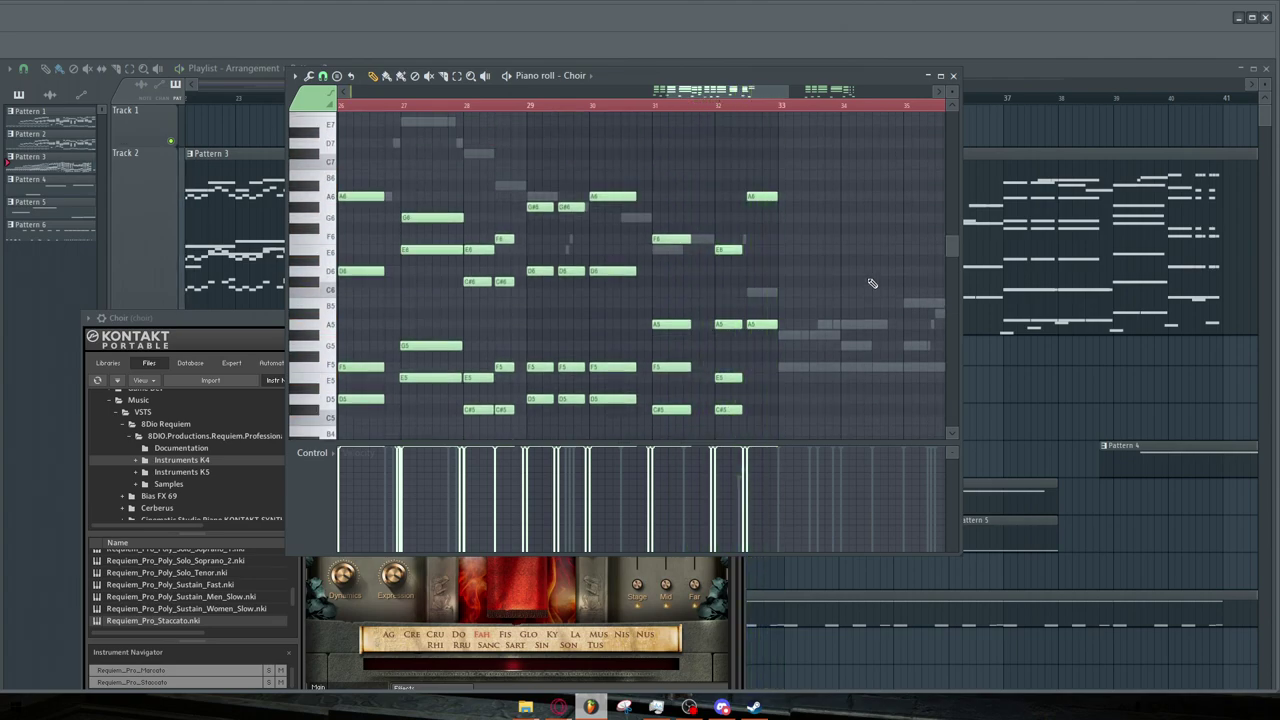
# Examine the Choir voicings across bars 25 to 39, from the upper chords to the low notes, and close the piano roll
pyautogui.scroll(-6, 871, 280)
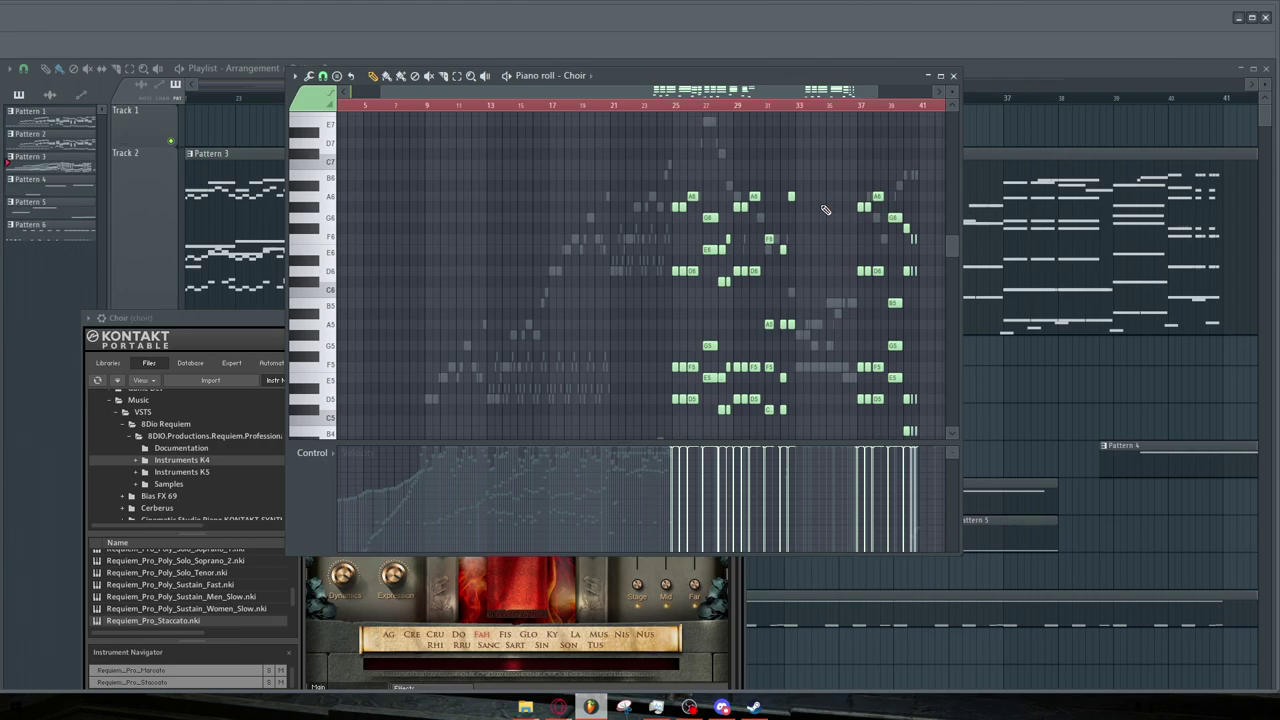
pyautogui.scroll(4, 824, 234)
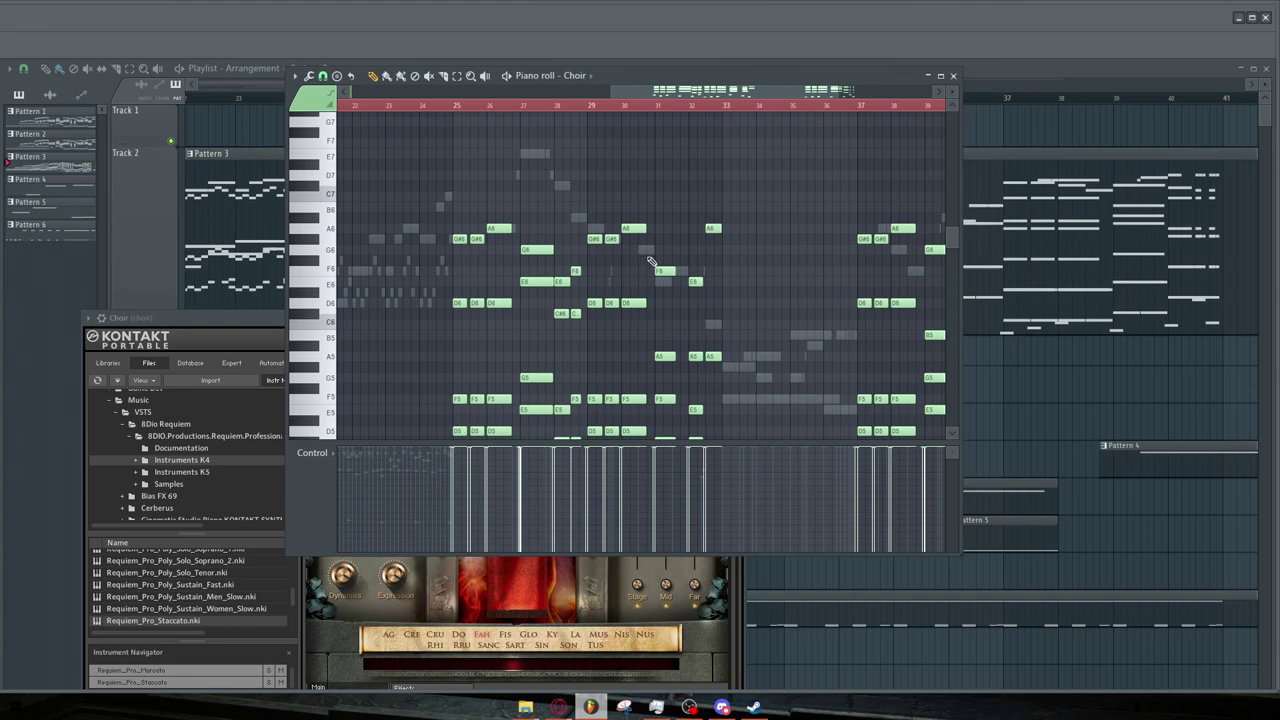
pyautogui.scroll(3, 460, 240)
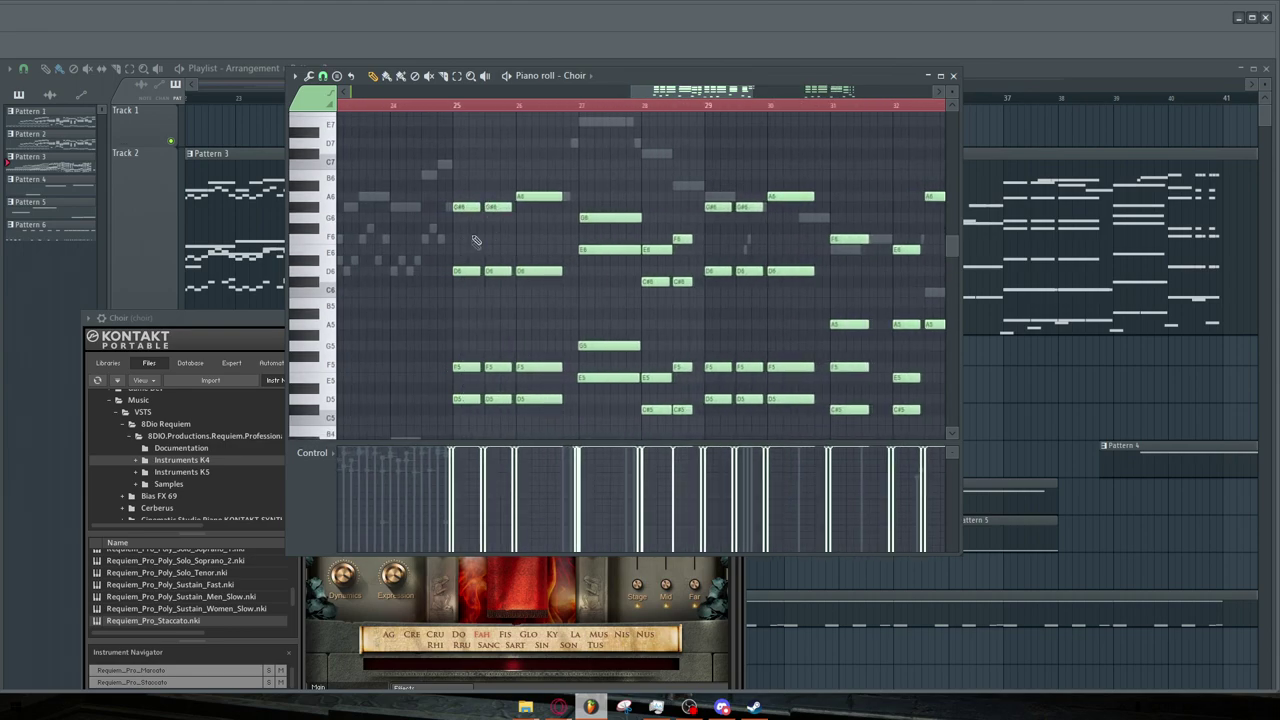
pyautogui.scroll(-5, 450, 355)
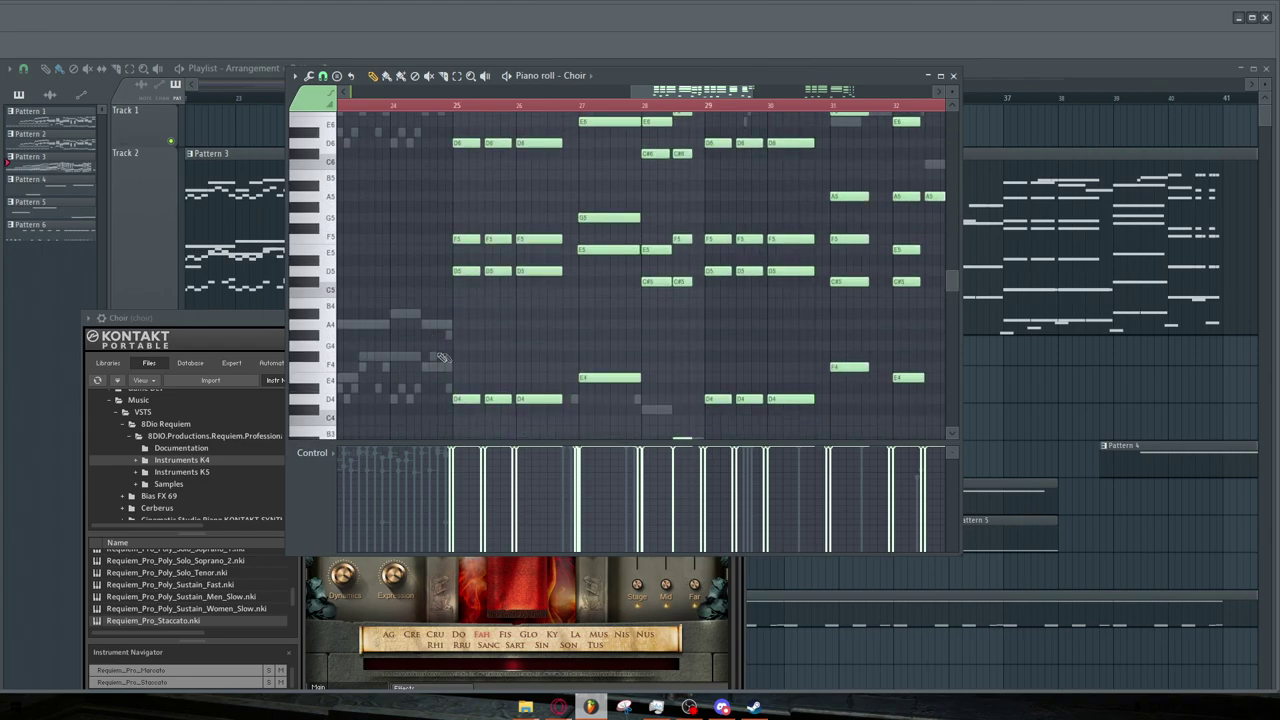
pyautogui.scroll(-3, 652, 319)
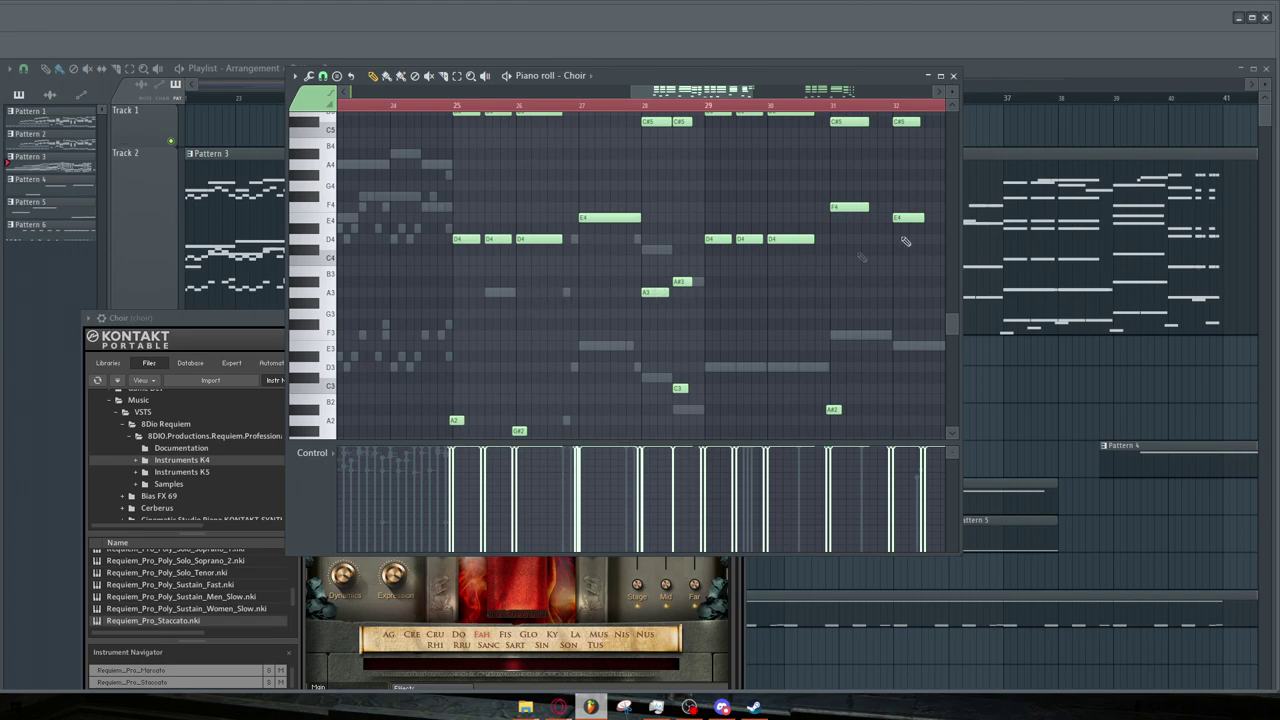
pyautogui.click(953, 76)
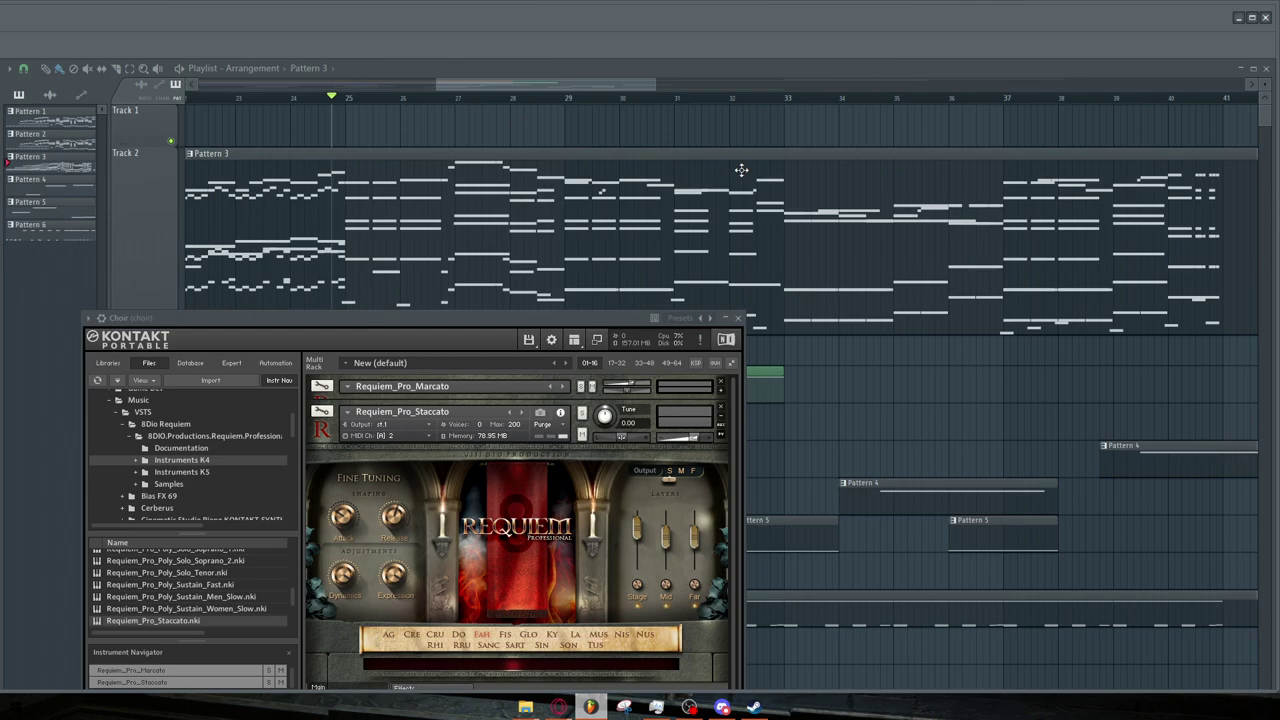
# Set the playhead to bar 25 in the playlist and view the arrangement without the Choir instrument window
pyautogui.click(350, 98)
pyautogui.scroll(-3, 380, 170)
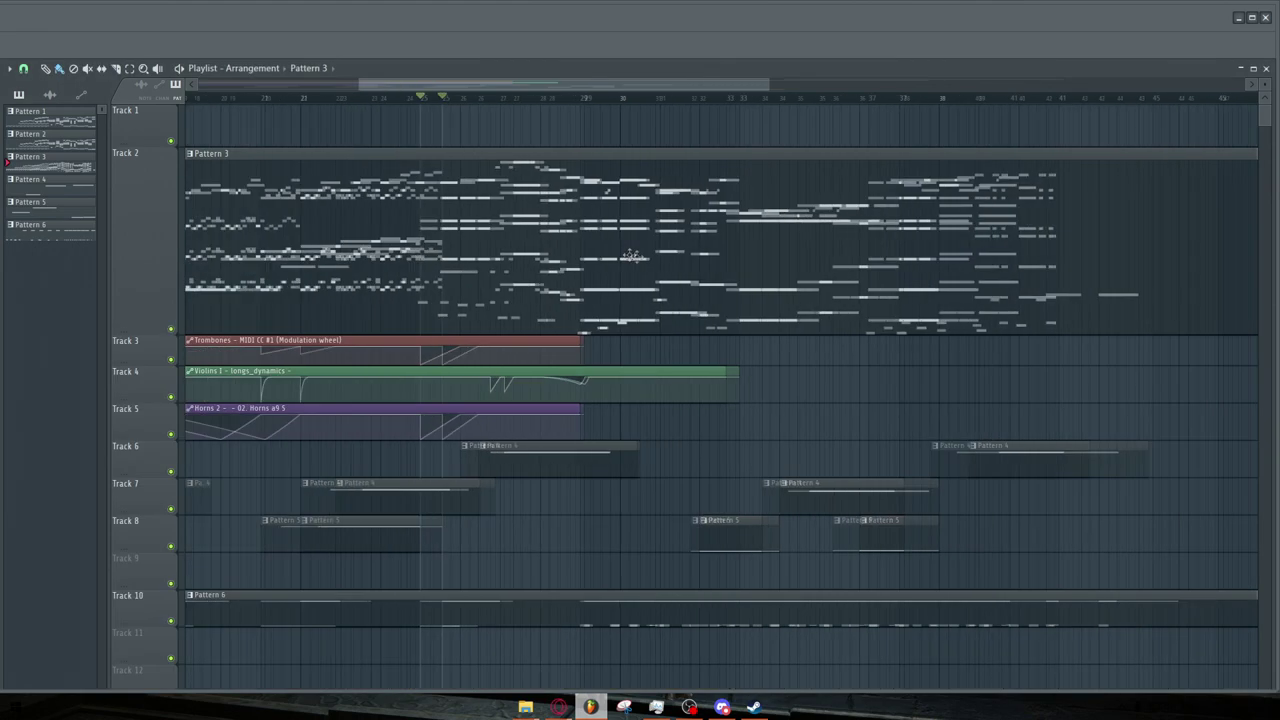
pyautogui.scroll(3, 560, 255)
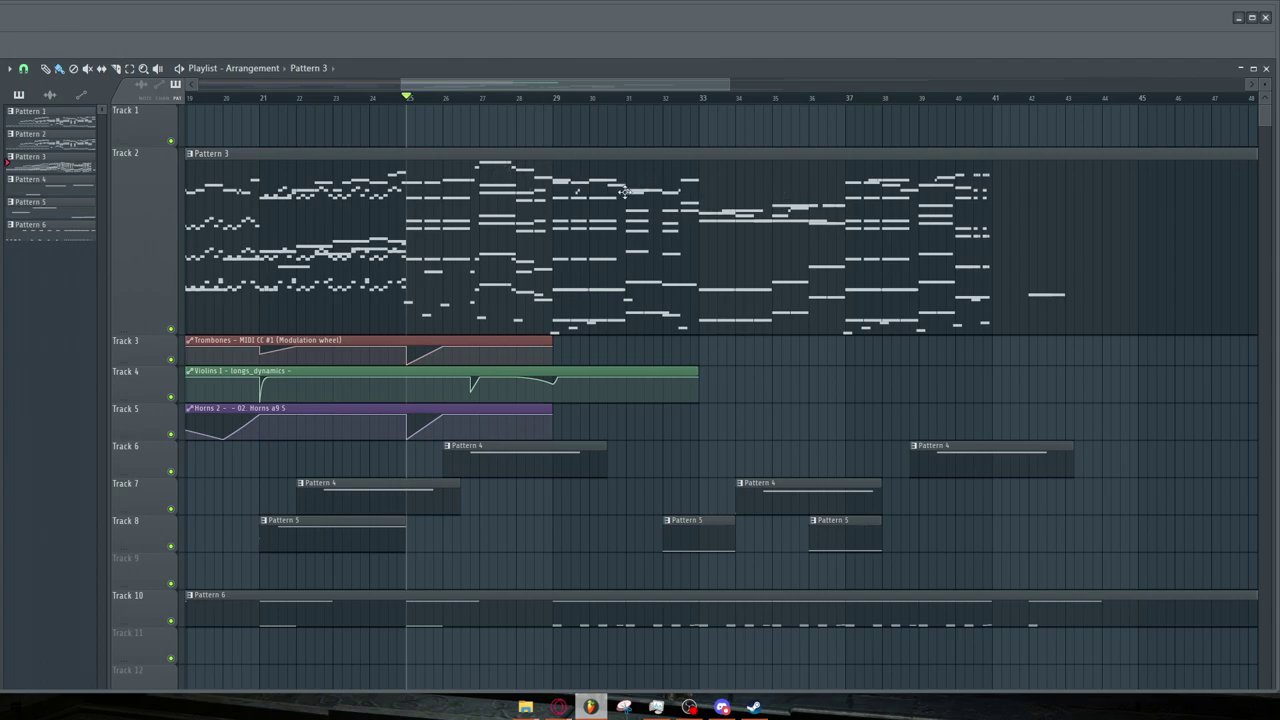
# Play Pattern 2's sketch briefly from bar 61, stop playback, and shorten the Pattern 3 clip on Track 2 to end at bar 65
pyautogui.moveTo(544, 86); pyautogui.dragTo(549, 86)
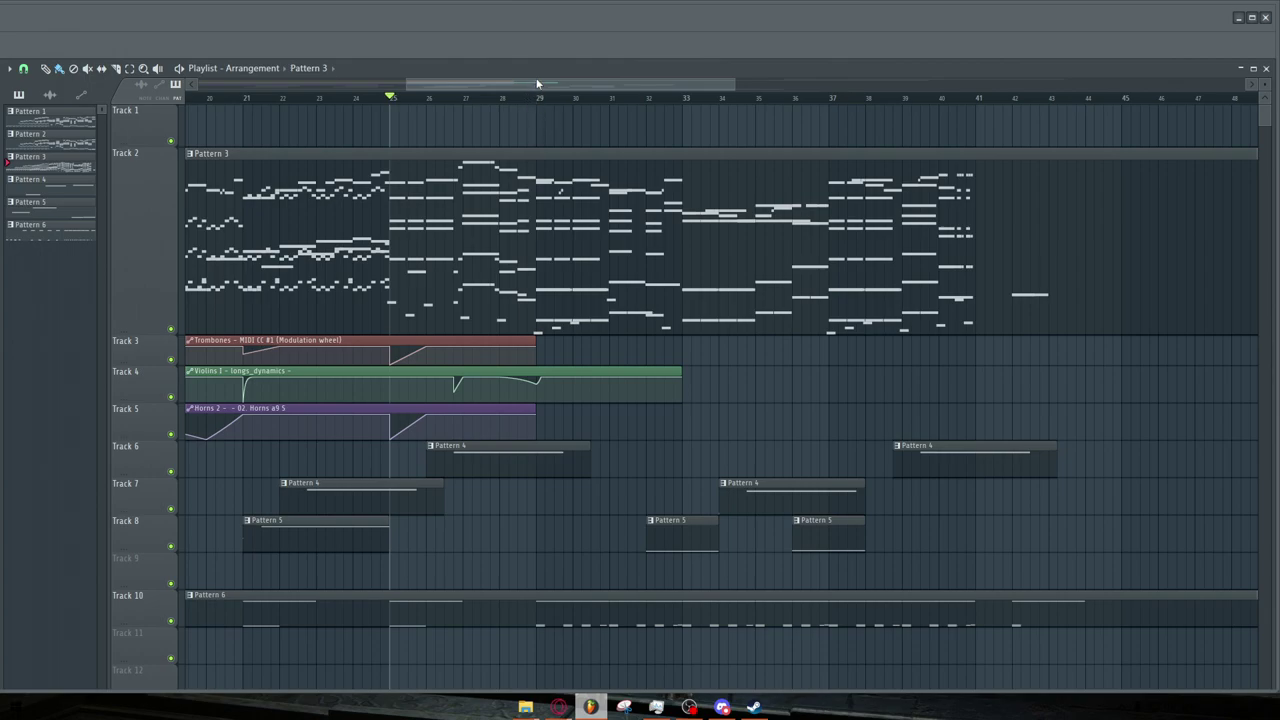
pyautogui.hscroll(10, 537, 84)
pyautogui.click(569, 97)
pyautogui.press('space')
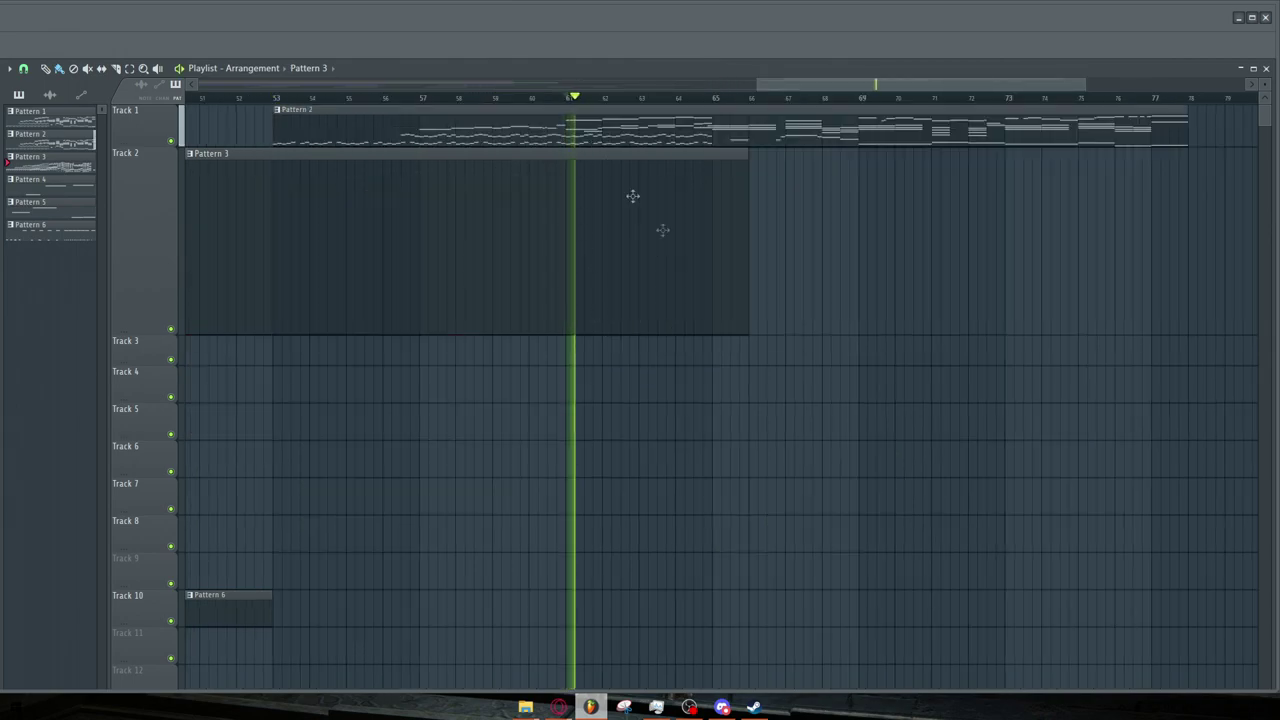
pyautogui.press('space')
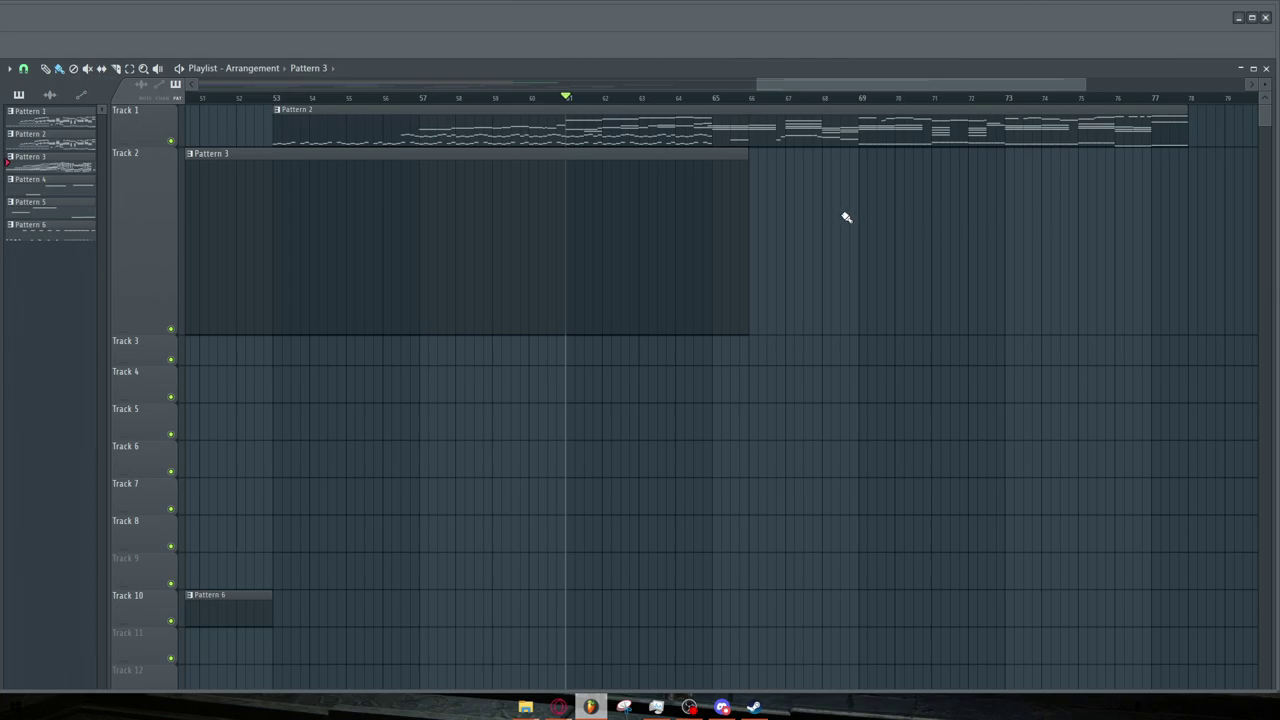
pyautogui.moveTo(746, 203); pyautogui.dragTo(712, 206)
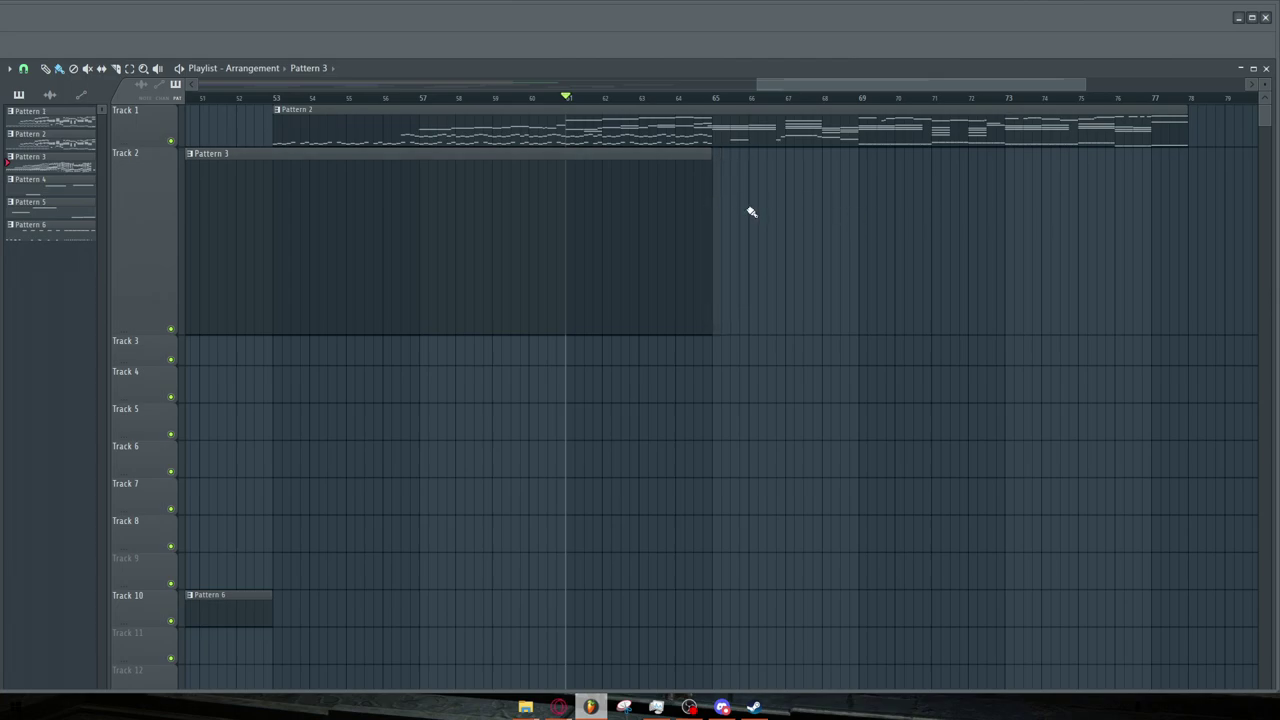
# Compare the orchestrated Pattern 3 arrangement from bar 1 to bar 41 with Pattern 2's sketch starting at bar 53
pyautogui.moveTo(894, 84); pyautogui.dragTo(324, 113)
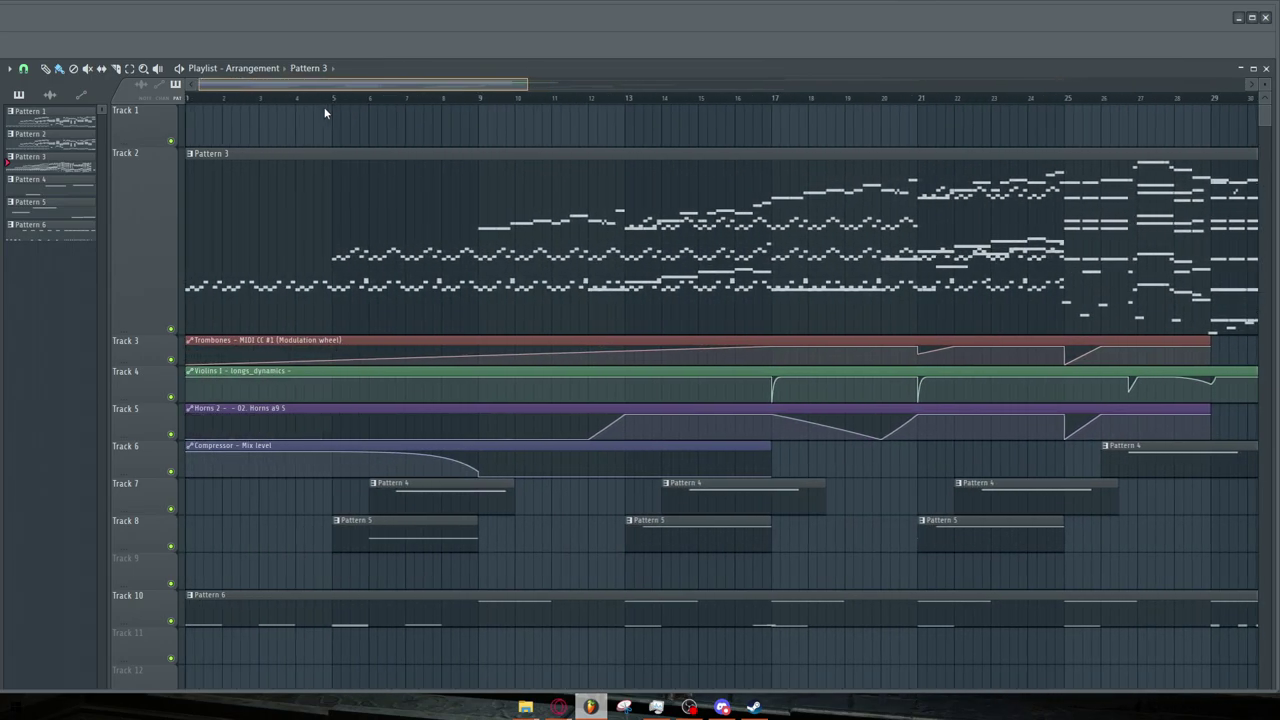
pyautogui.moveTo(310, 86); pyautogui.dragTo(847, 80)
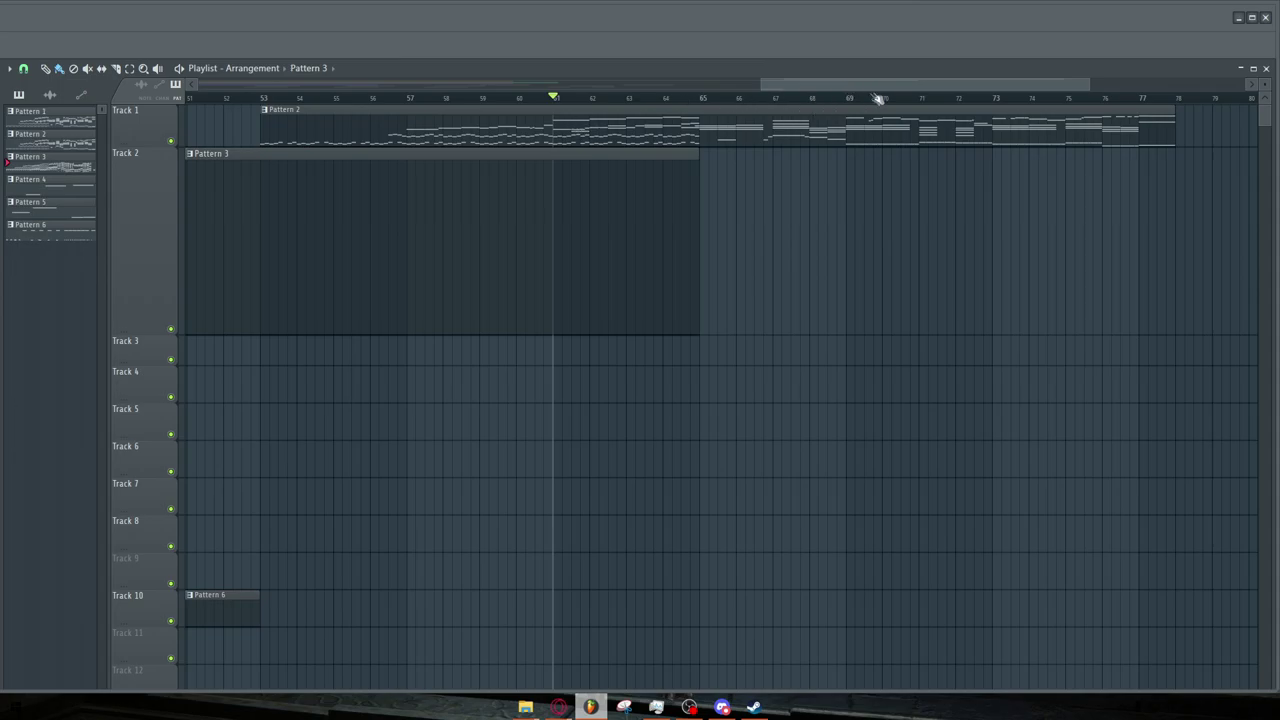
pyautogui.moveTo(846, 81); pyautogui.dragTo(286, 88)
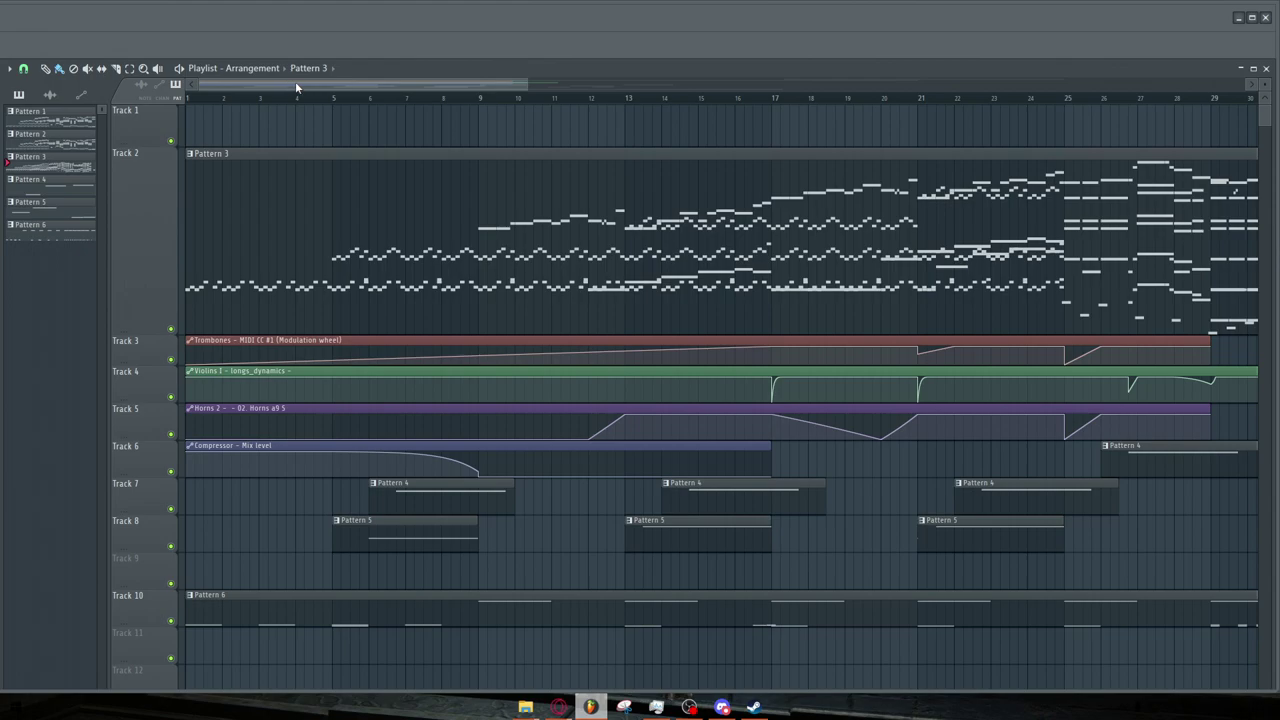
pyautogui.moveTo(295, 84); pyautogui.dragTo(305, 83)
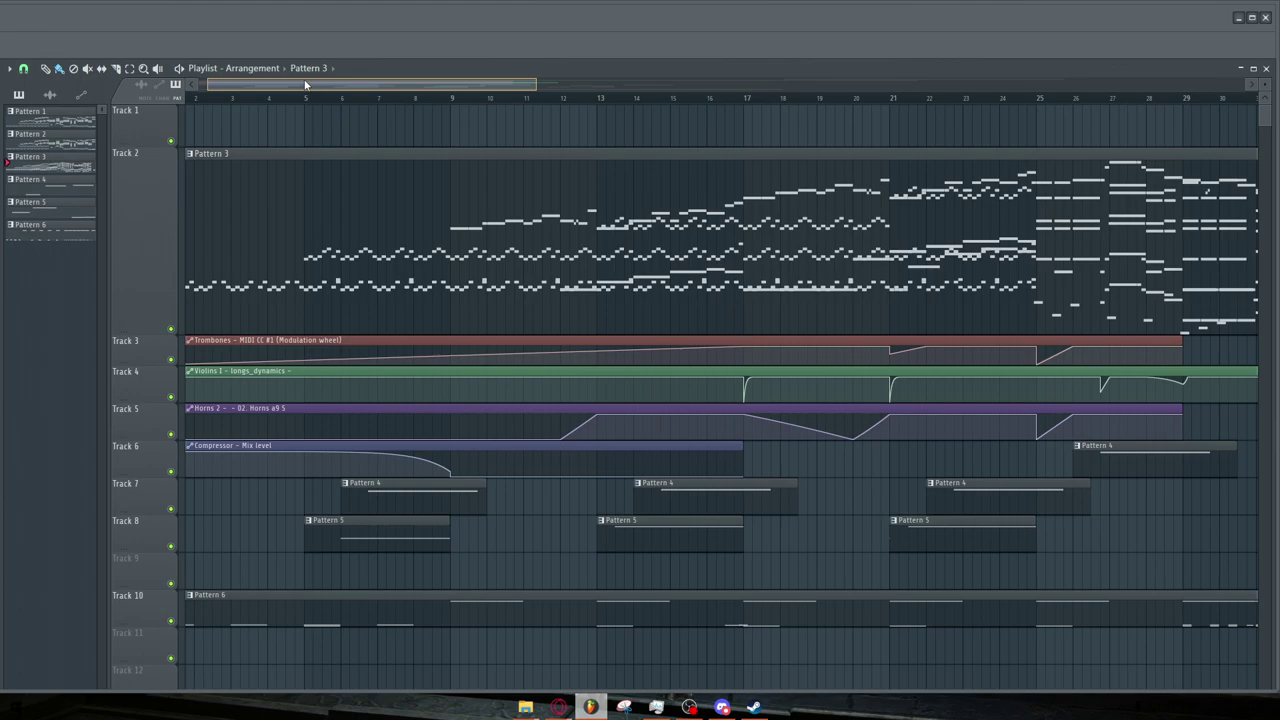
pyautogui.moveTo(305, 84); pyautogui.dragTo(545, 84)
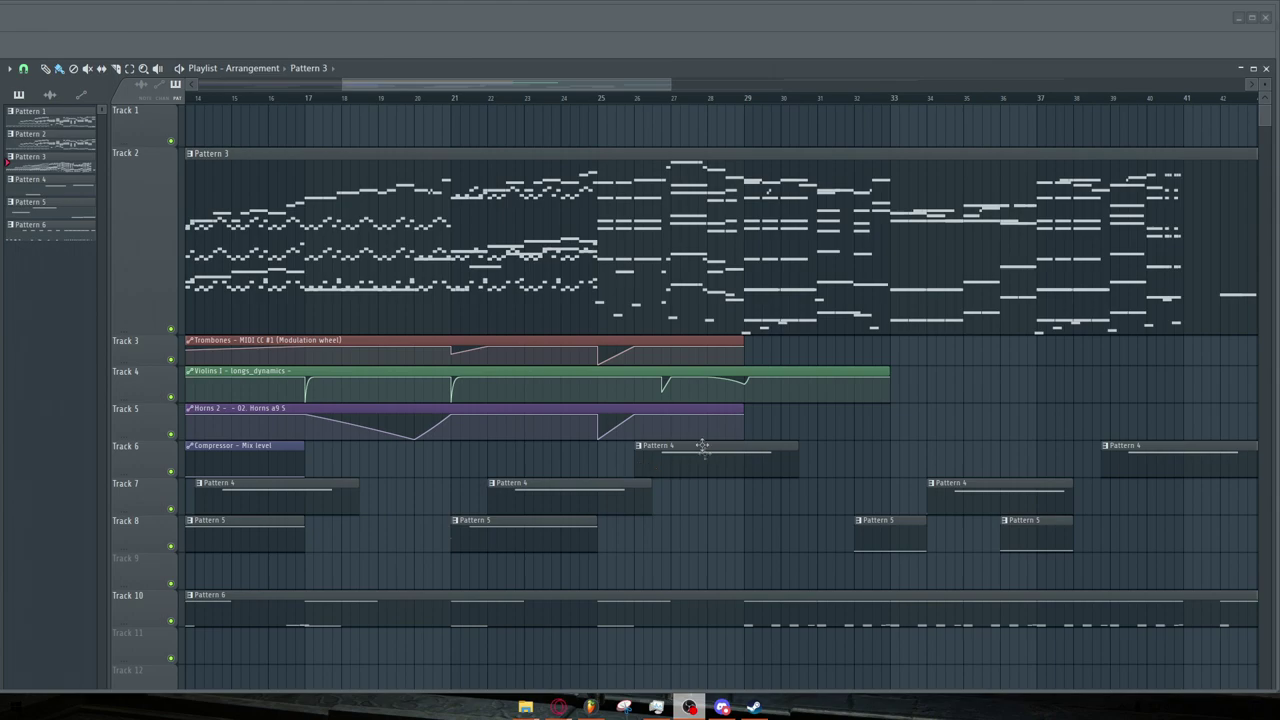